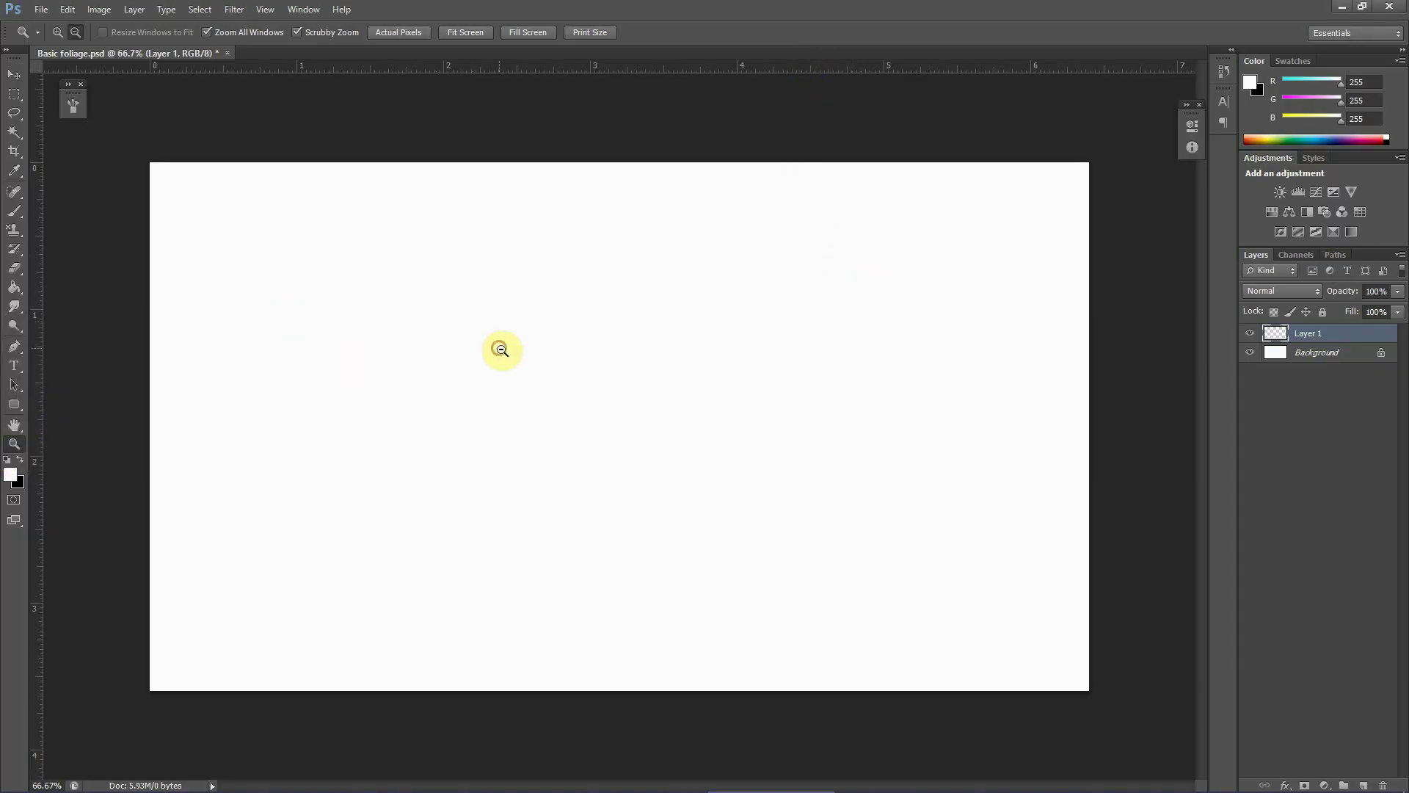
- Examine the foliage details across the FOREST01.jpg painting and close that image
drag(511, 358, 507, 320)
click(15, 74)
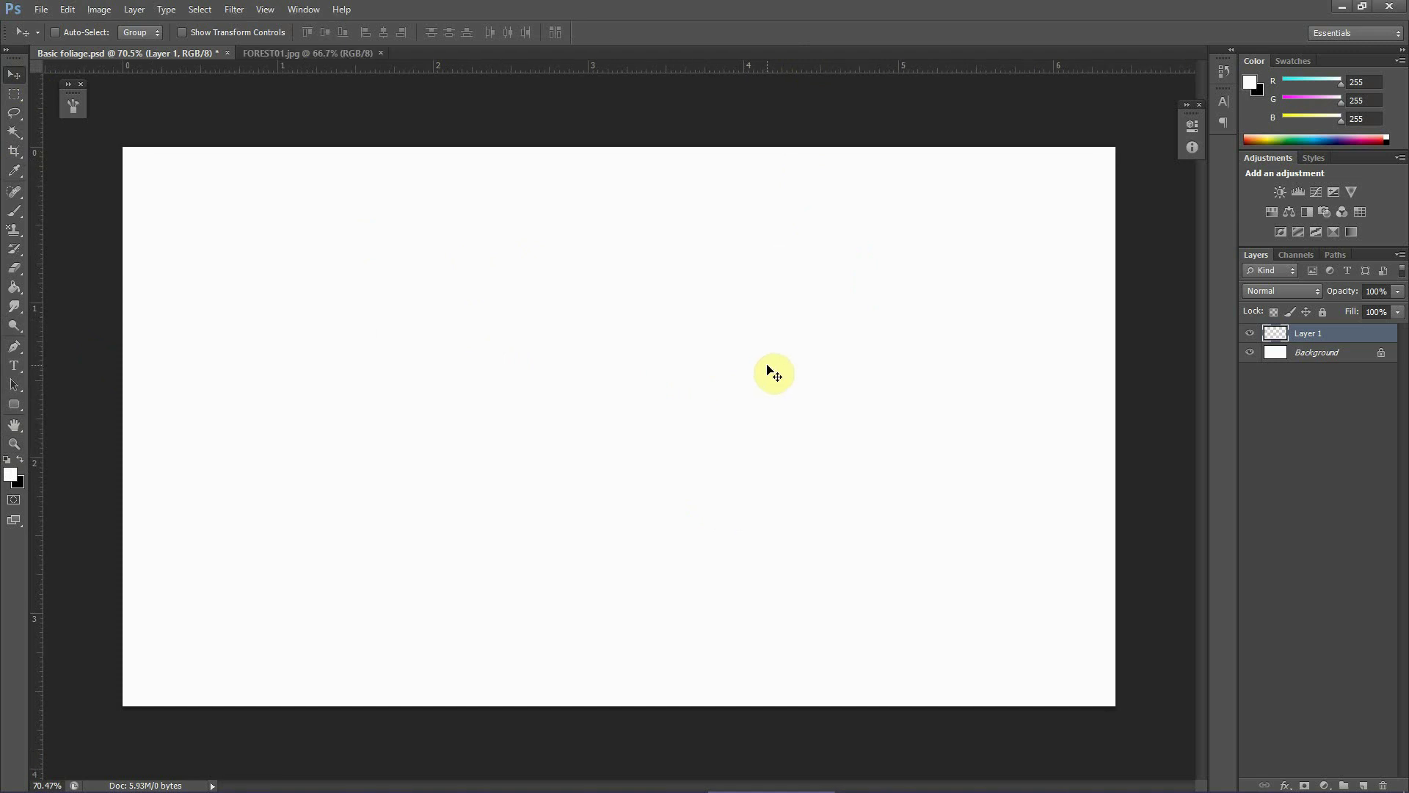
click(271, 55)
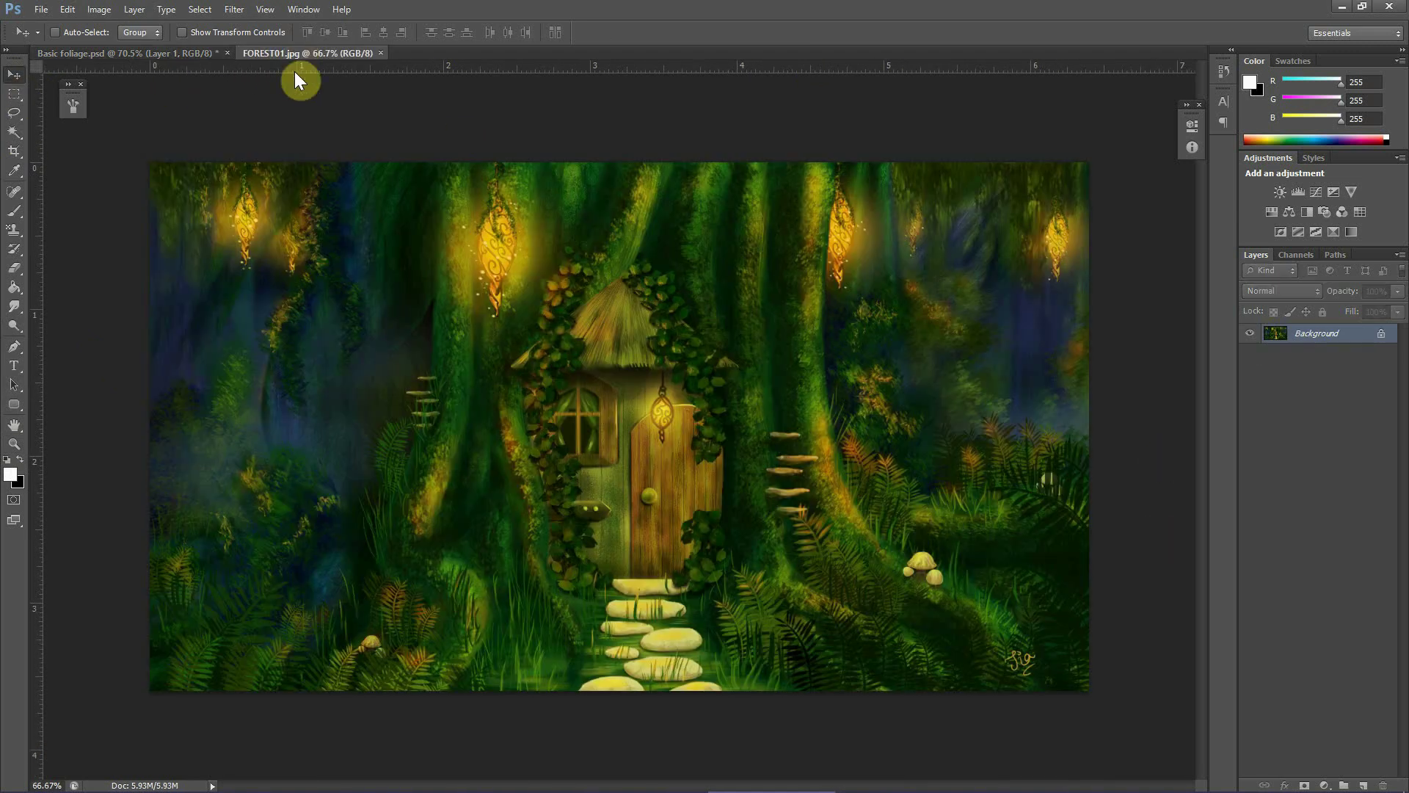
click(14, 443)
click(539, 534)
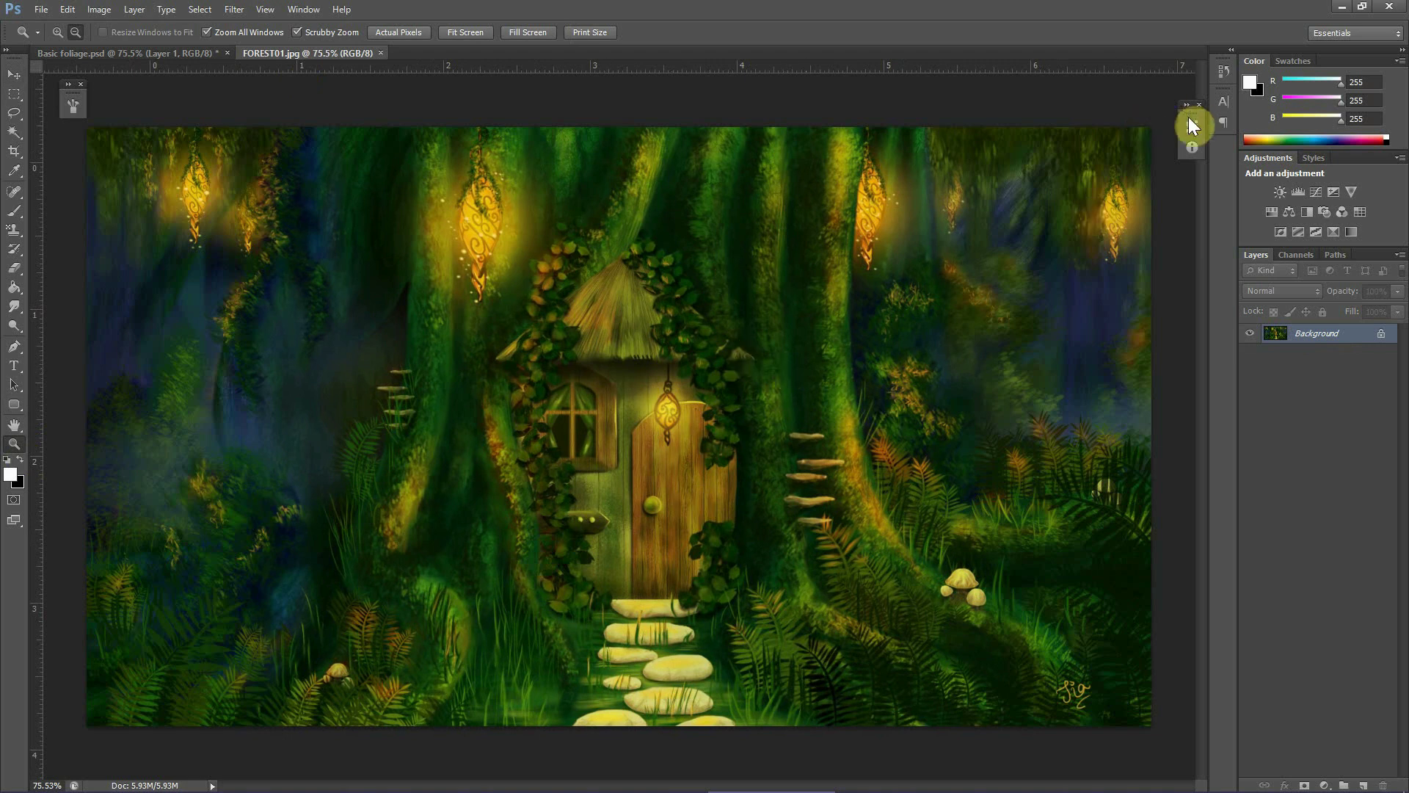
click(1199, 104)
drag(1045, 369, 1101, 472)
drag(890, 505, 847, 468)
drag(842, 582, 639, 318)
drag(709, 432, 490, 554)
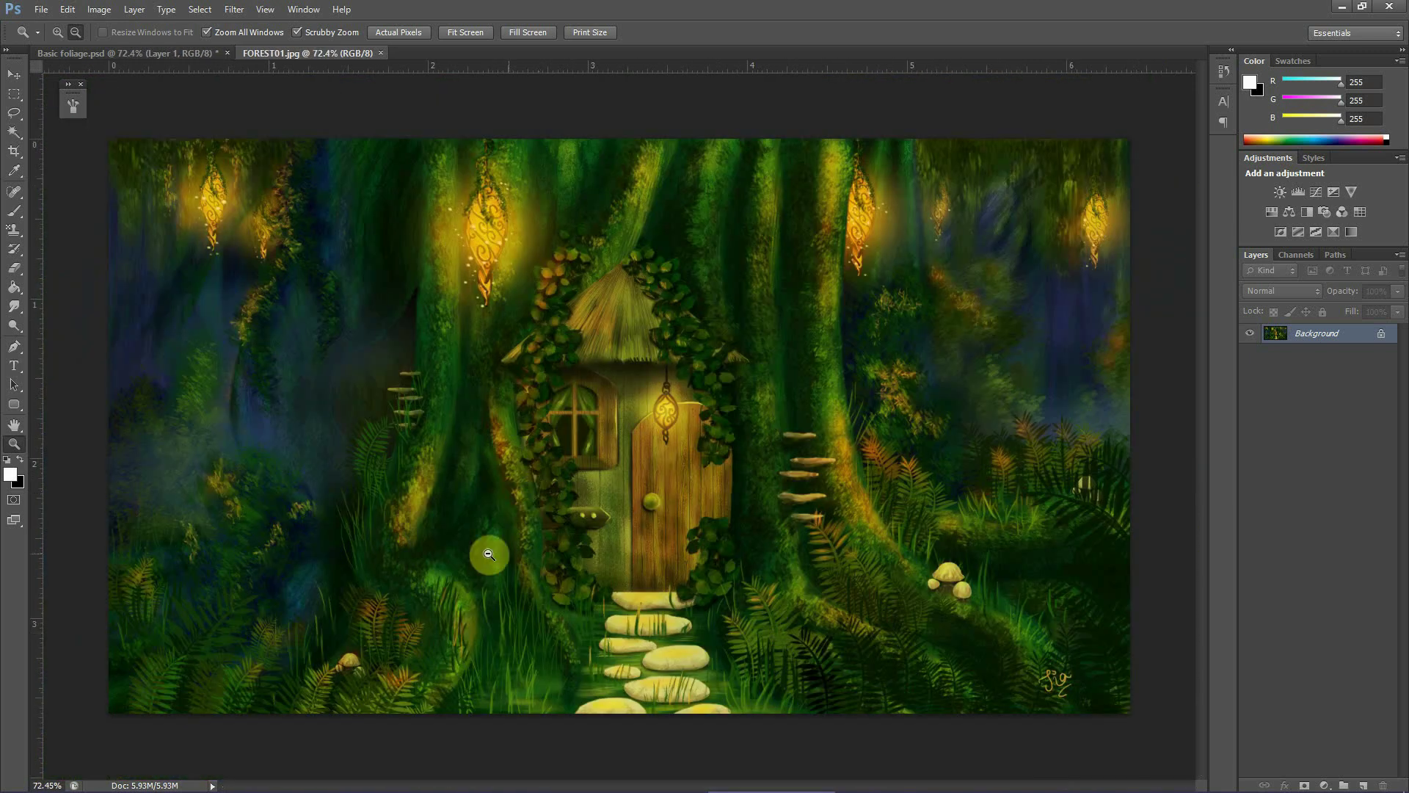
drag(201, 472, 333, 588)
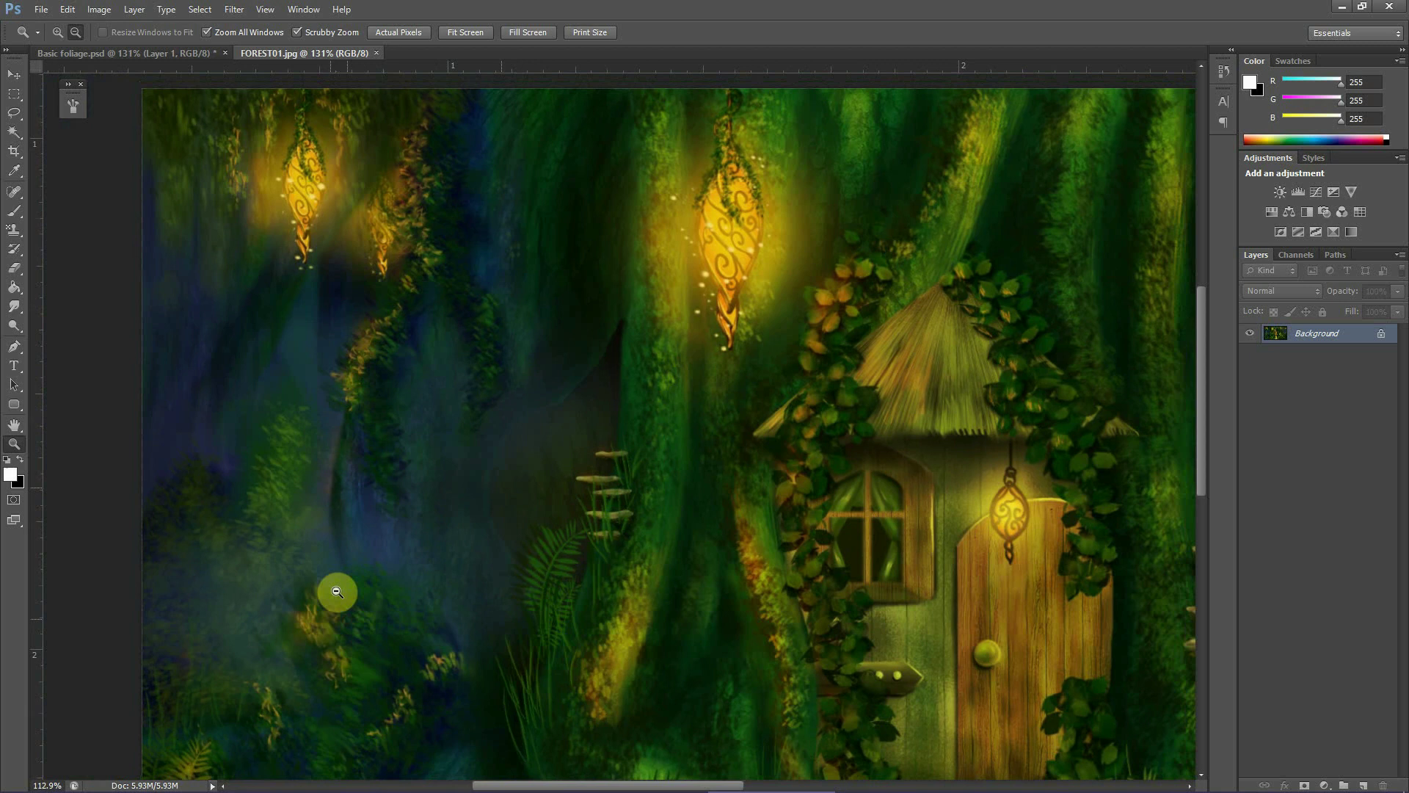
drag(431, 211, 637, 410)
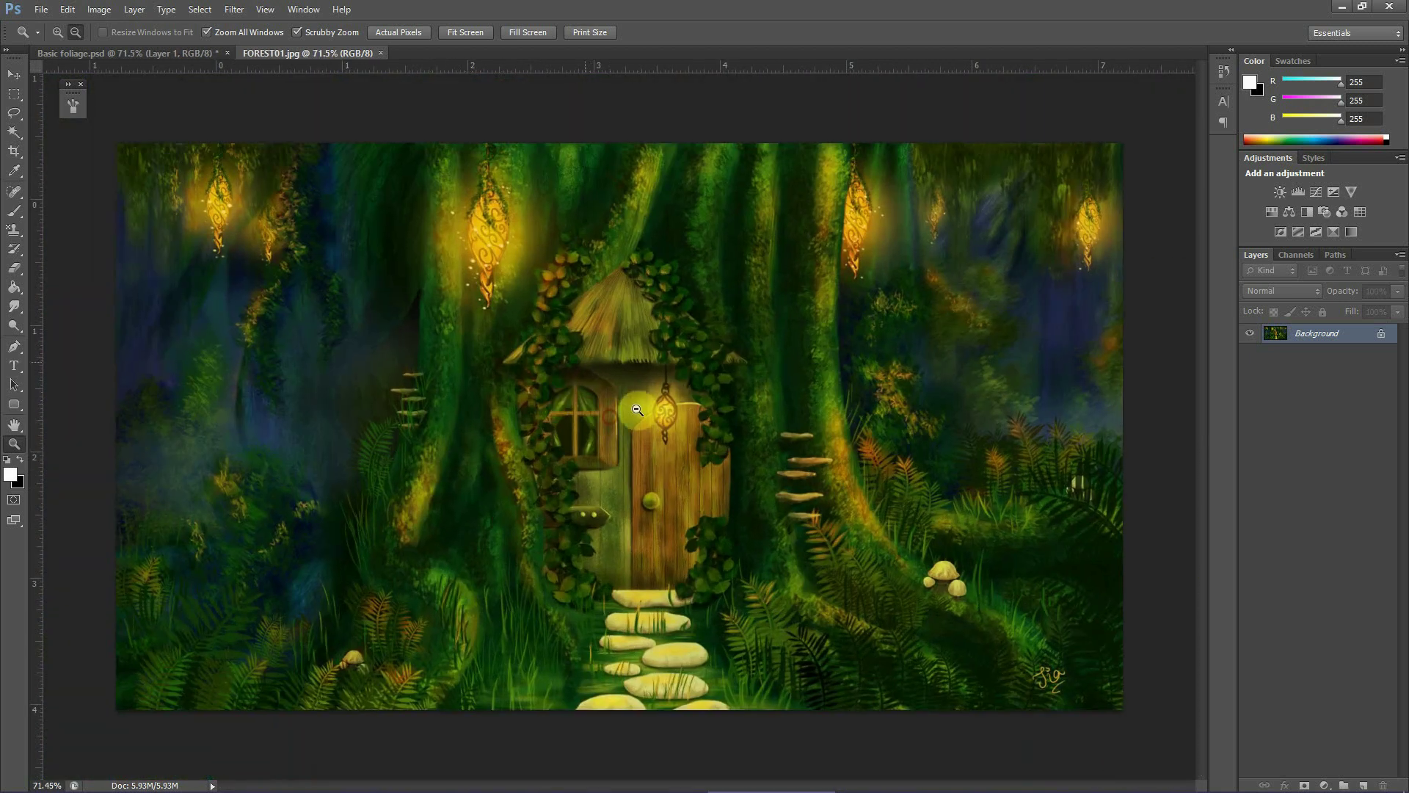
click(381, 54)
- Fill Layer 1 with a mid grey of RGB 146, 146, 146
click(20, 460)
click(10, 473)
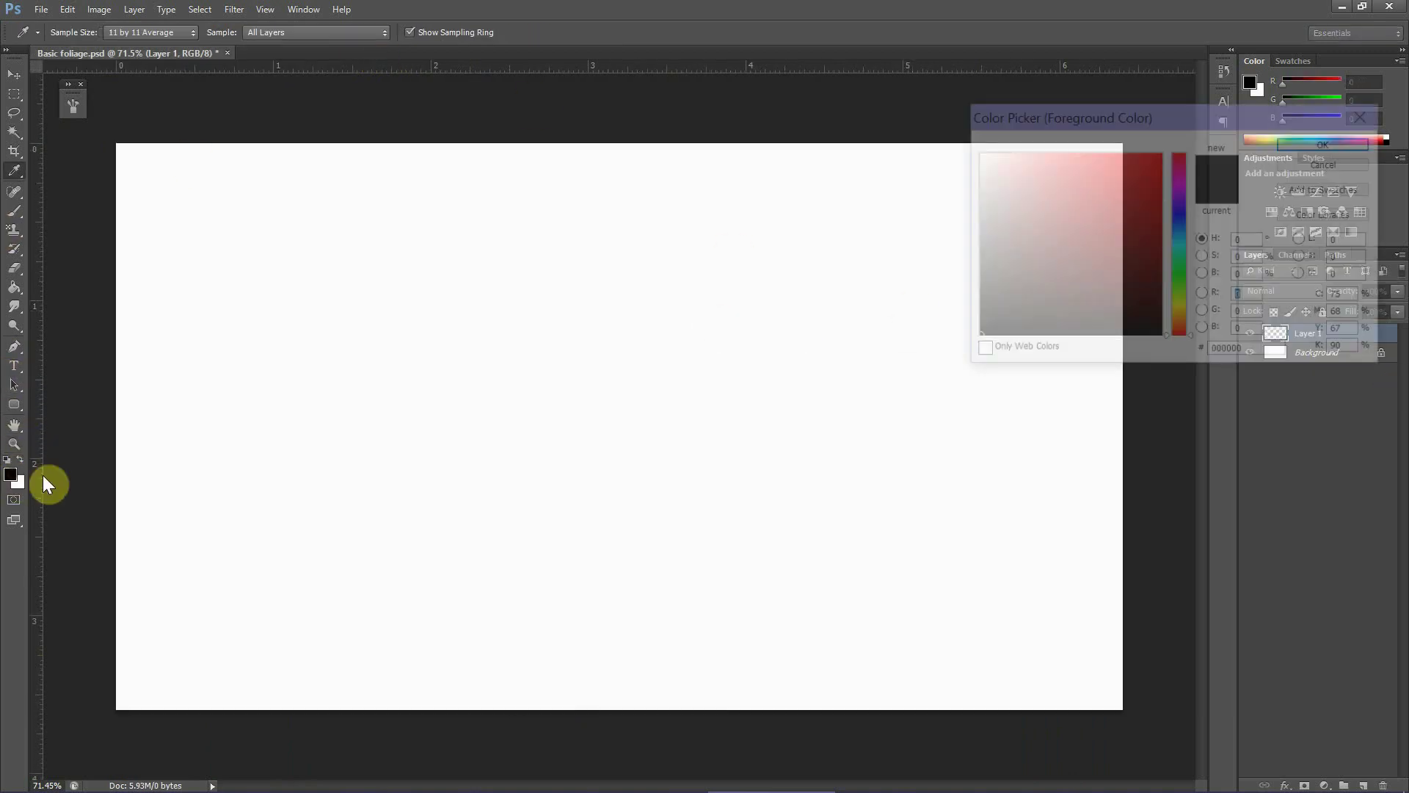
click(973, 233)
click(1321, 144)
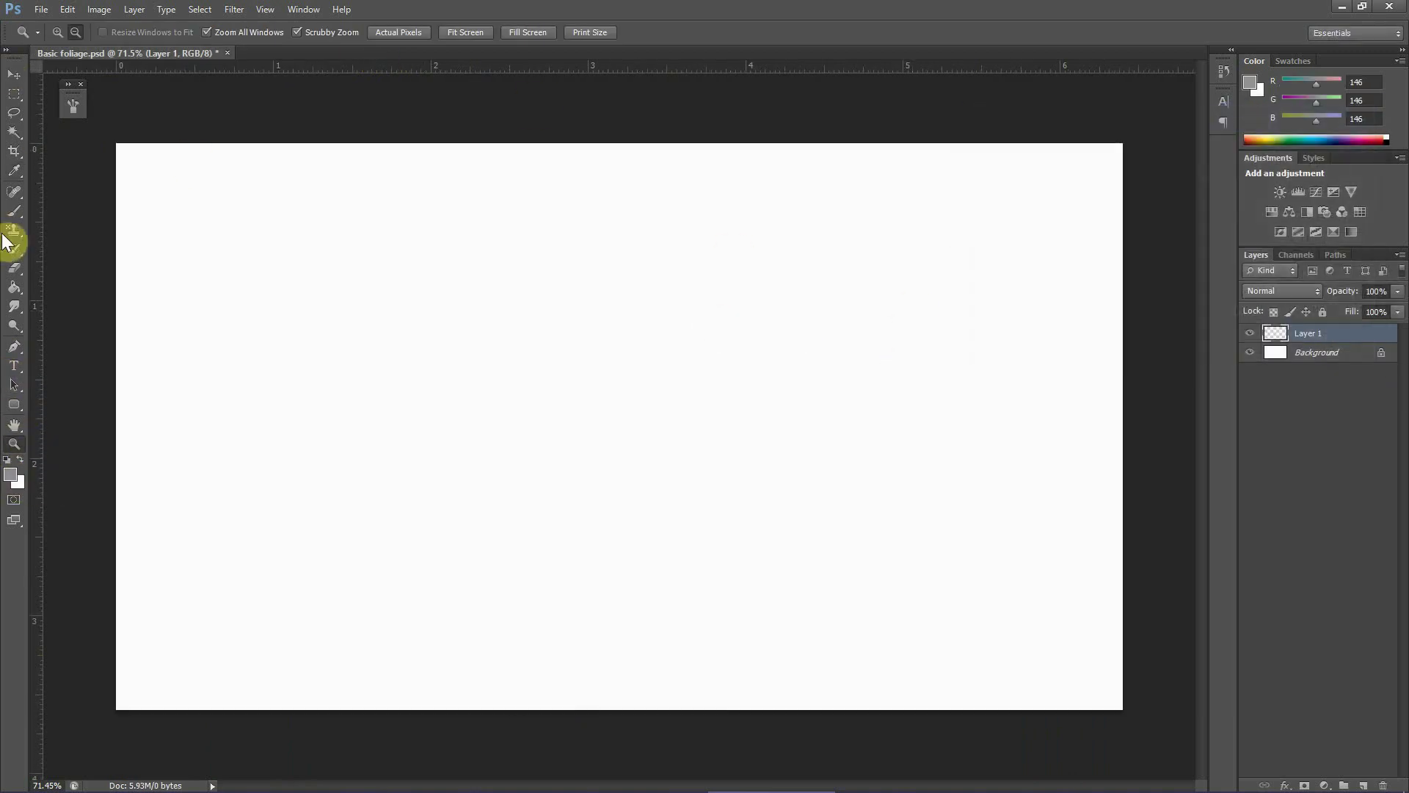
click(15, 289)
click(623, 367)
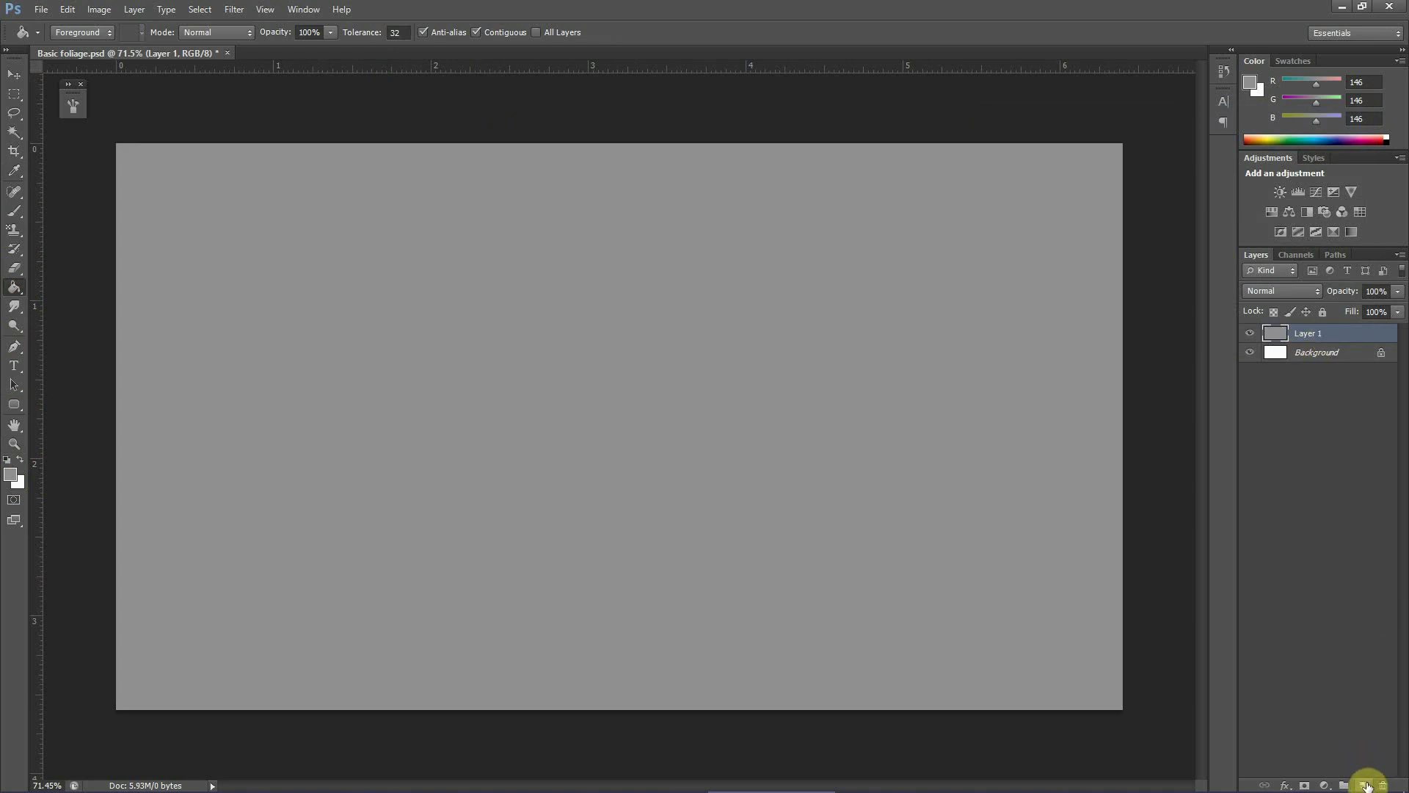
- Add a new empty layer above the grey Layer 1 and lock Layer 1
click(1365, 785)
click(1333, 339)
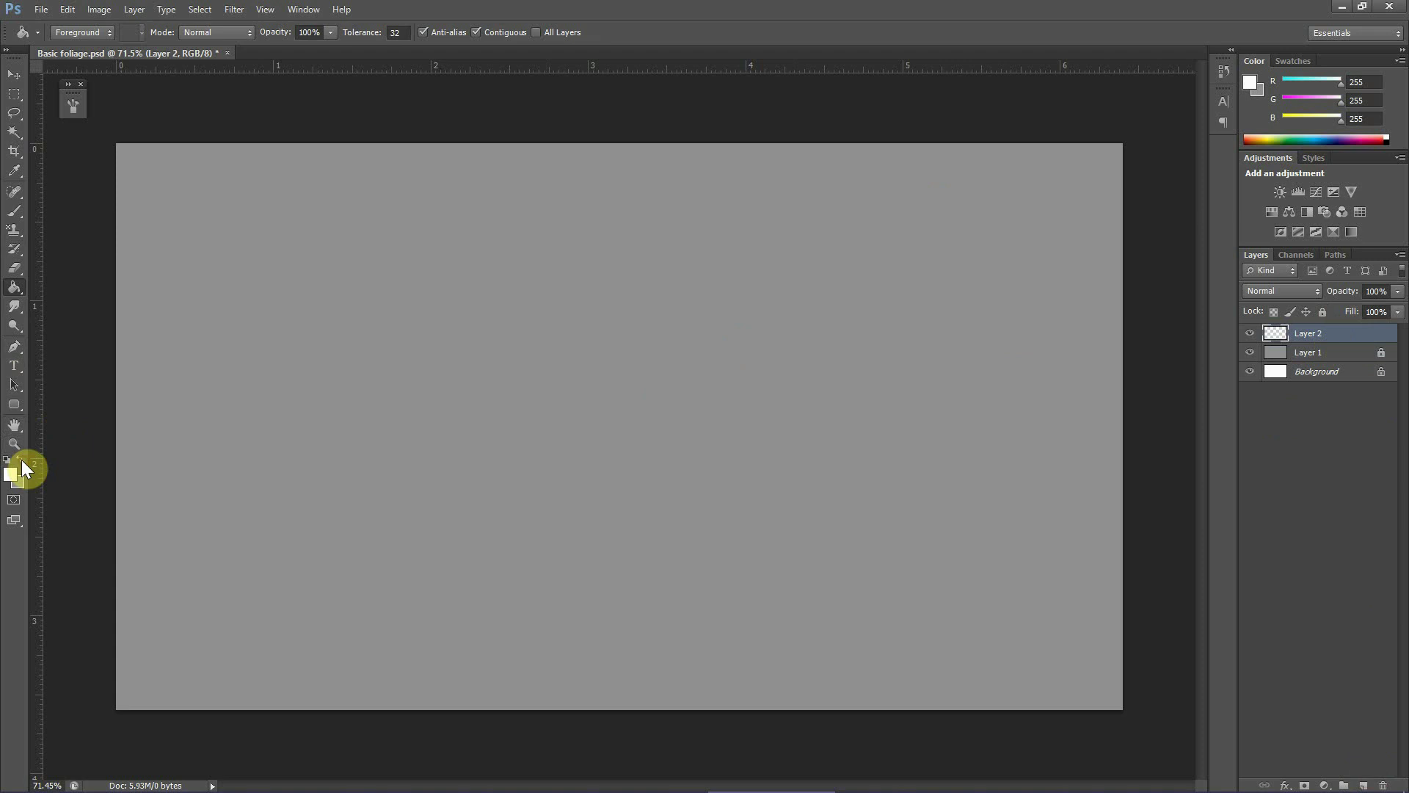
key(z)
drag(962, 210, 763, 334)
mouse_move(774, 306)
mouse_down()
mouse_move(756, 339)
mouse_move(788, 342)
mouse_up()
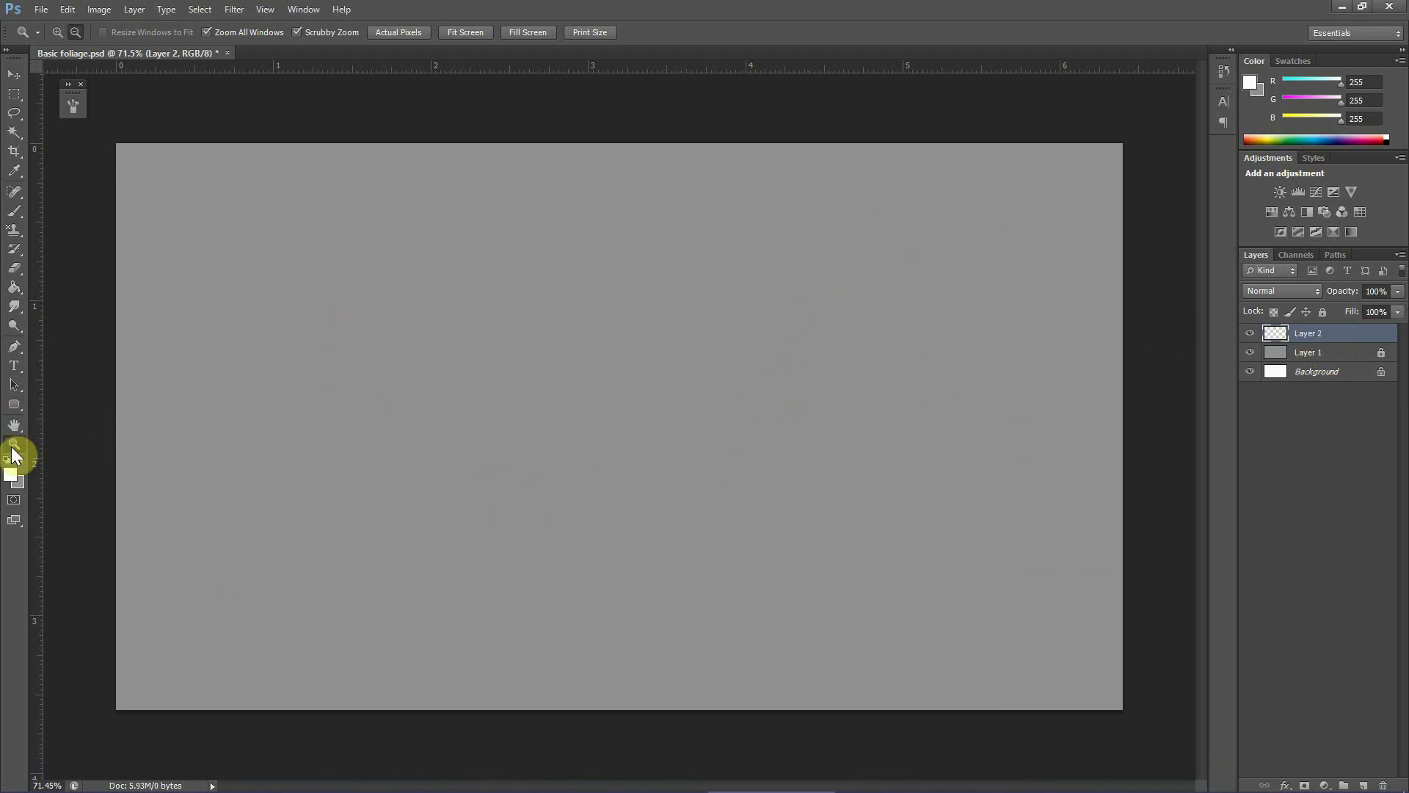
- Set the foreground colour to dark navy blue (RGB 14, 14, 65) and activate the Brush tool
click(13, 468)
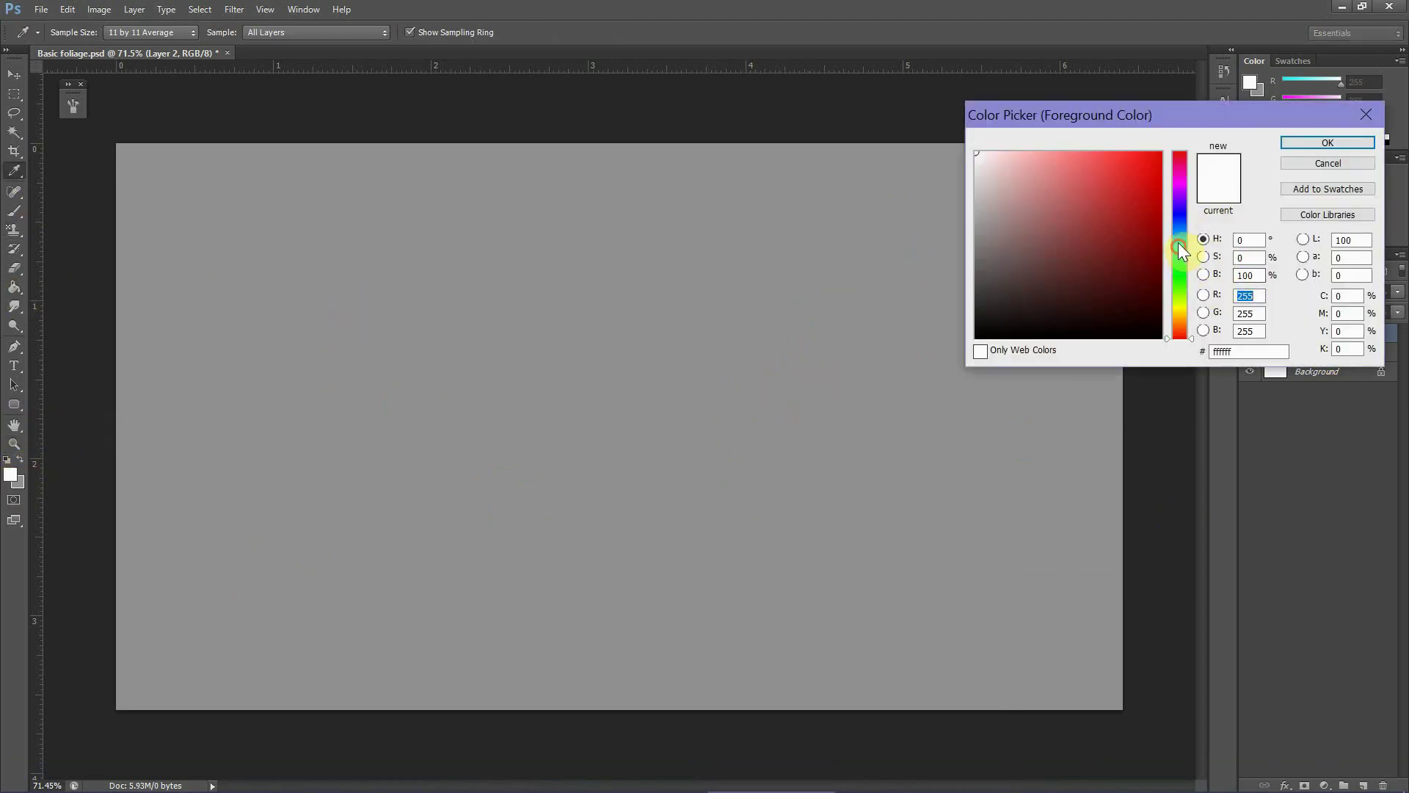
drag(1181, 249, 1181, 220)
click(1093, 281)
click(1120, 289)
click(1327, 142)
click(15, 212)
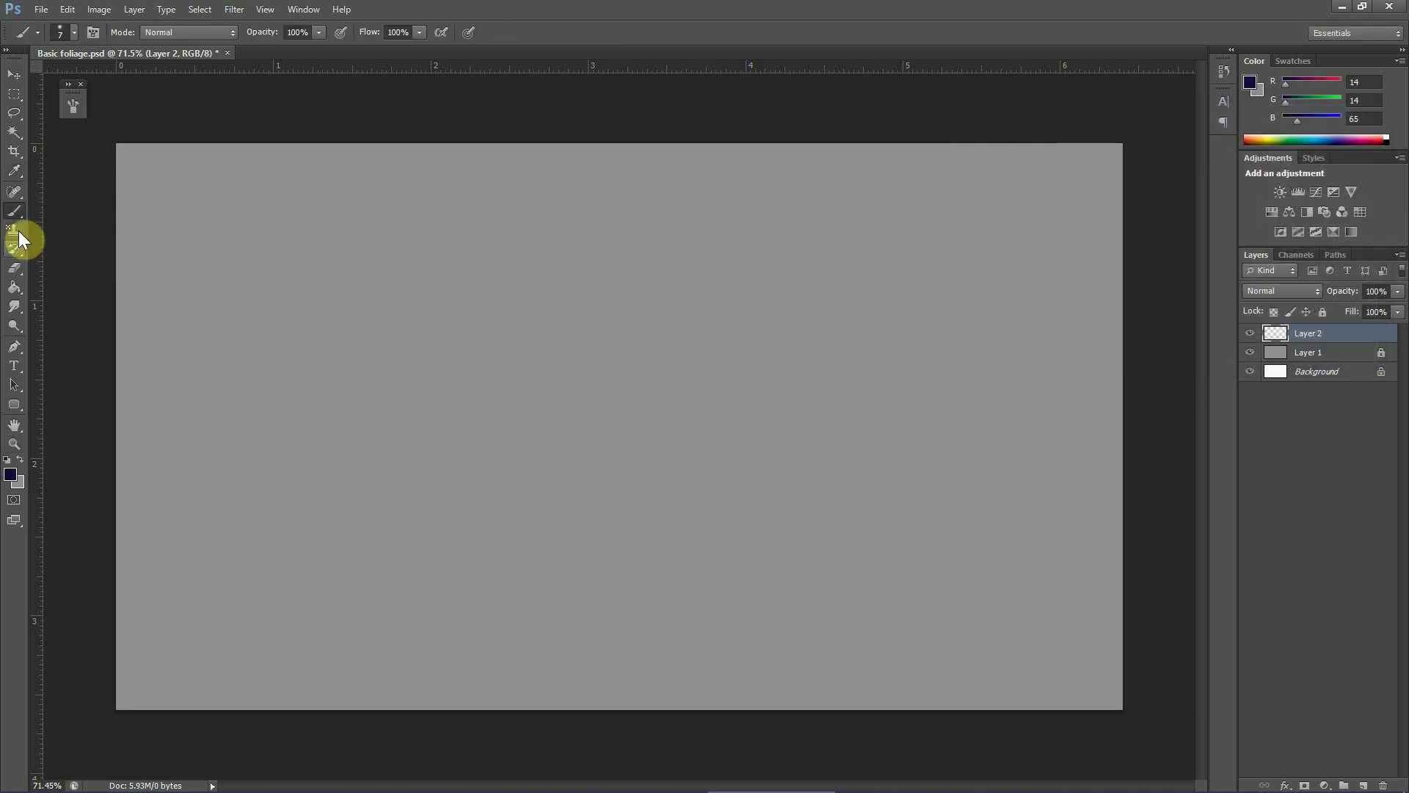
- Look through the brush presets for the rough, textured tips numbered 14 to 60
click(66, 33)
scroll(170, 165, down, 5)
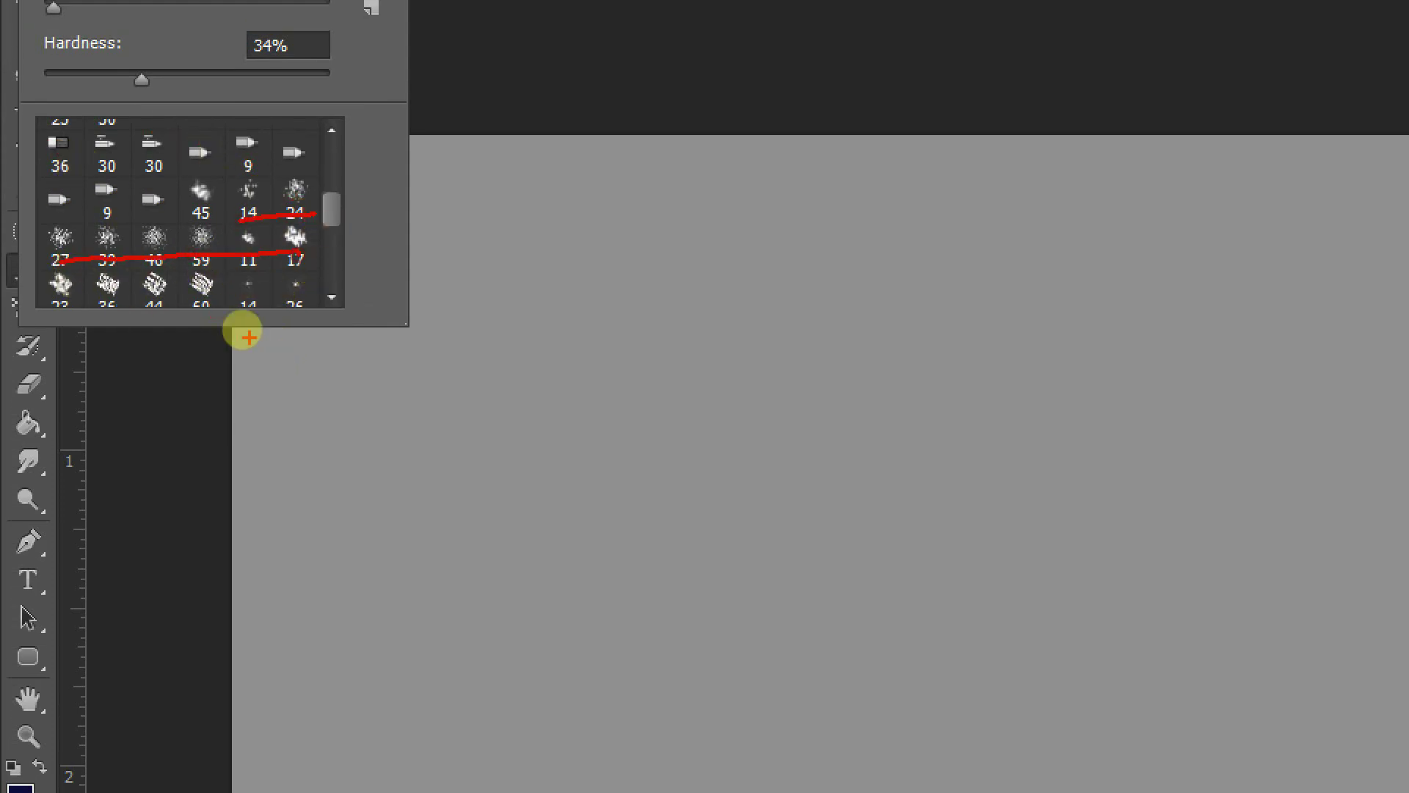
drag(58, 301, 210, 298)
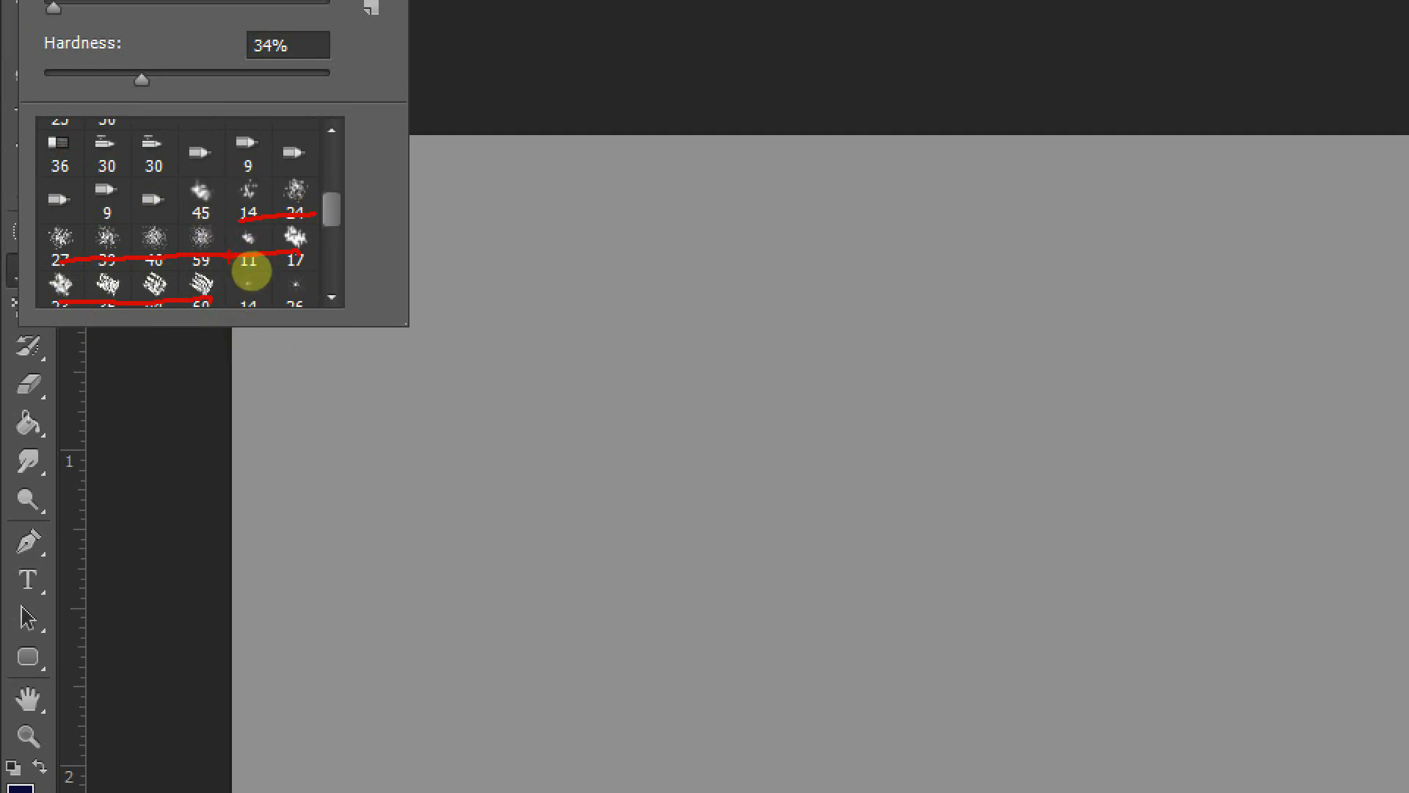
key(Escape)
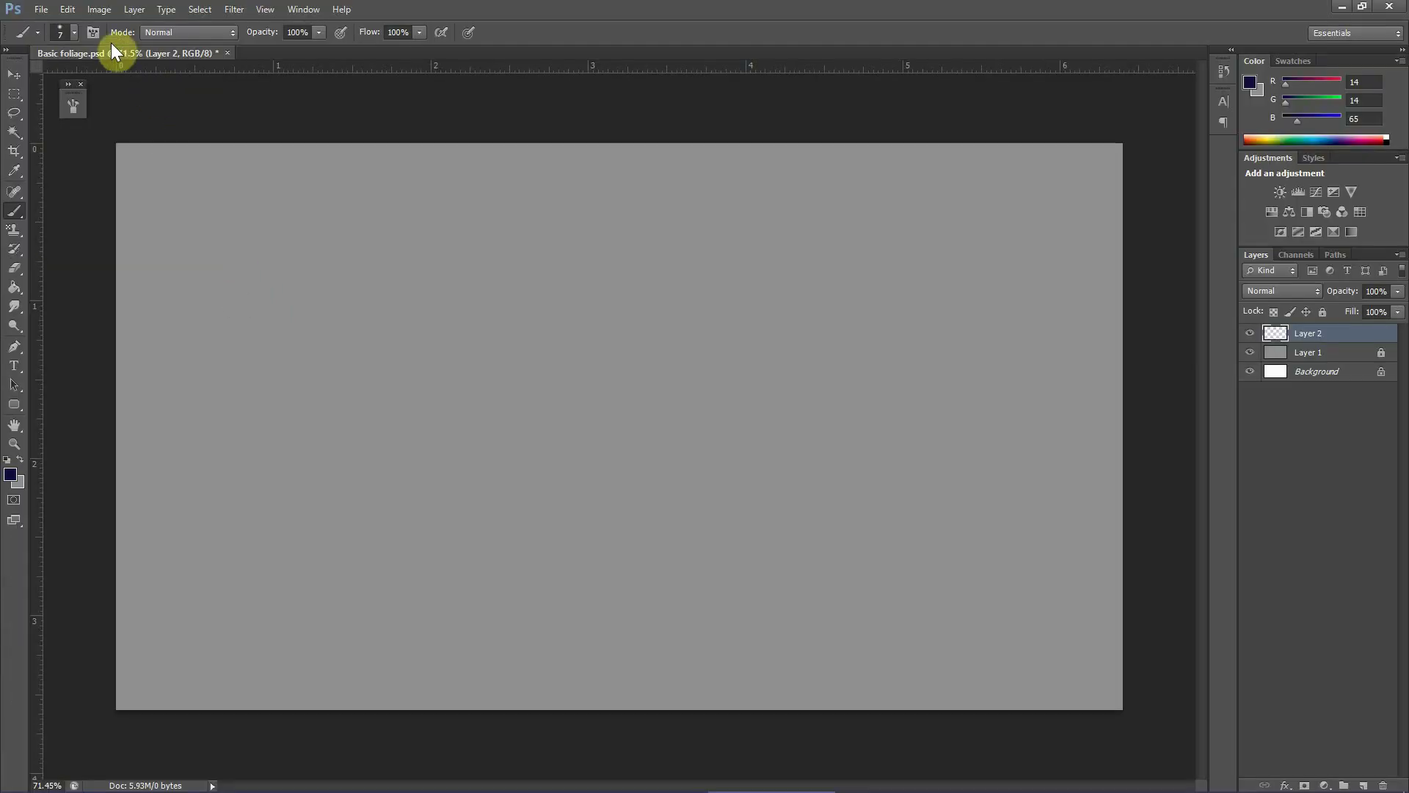
click(74, 33)
drag(166, 178, 167, 186)
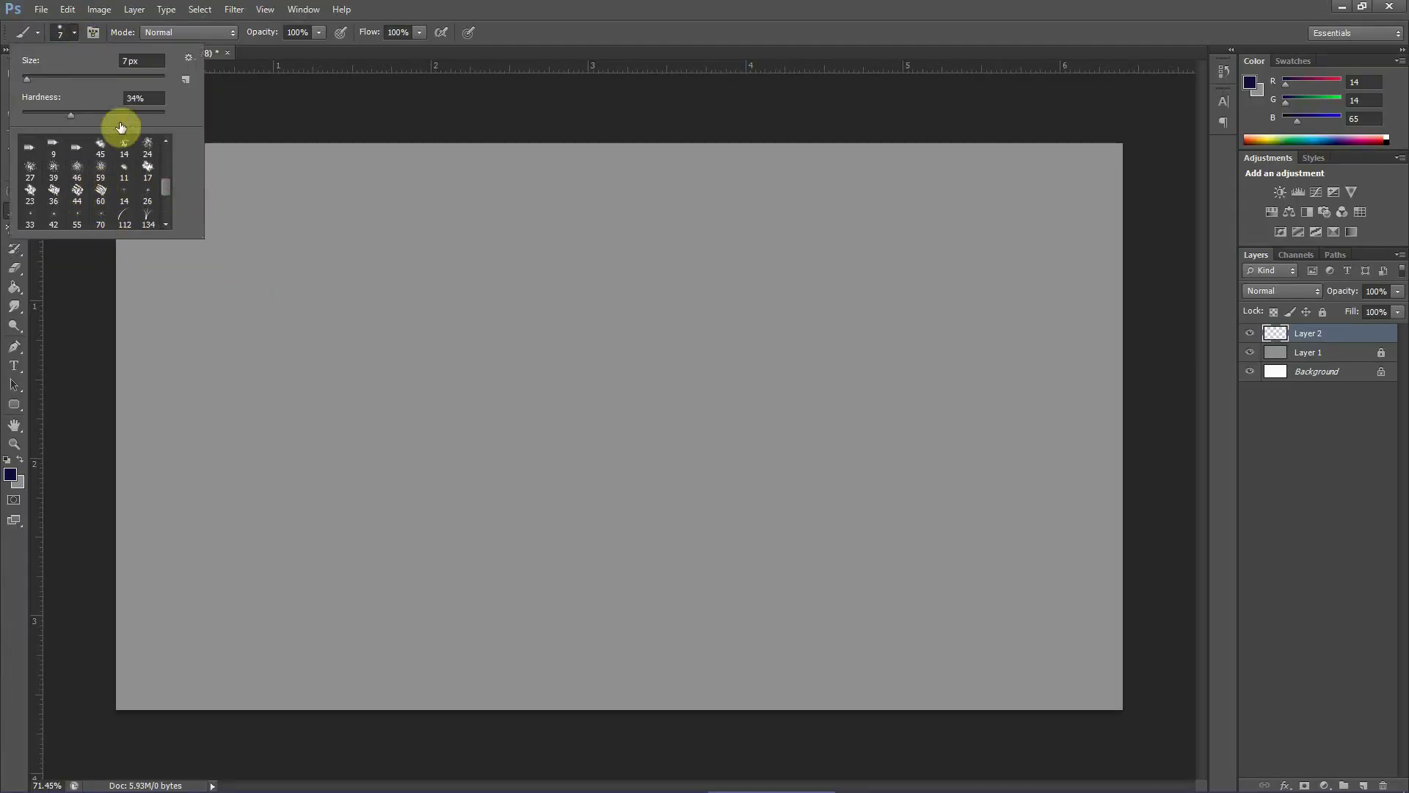
click(382, 274)
key(ctrl+z)
- Test the textured 17 brush preset at 131 px with a dab on the canvas and undo it
click(74, 32)
click(101, 192)
click(148, 170)
click(104, 77)
click(323, 255)
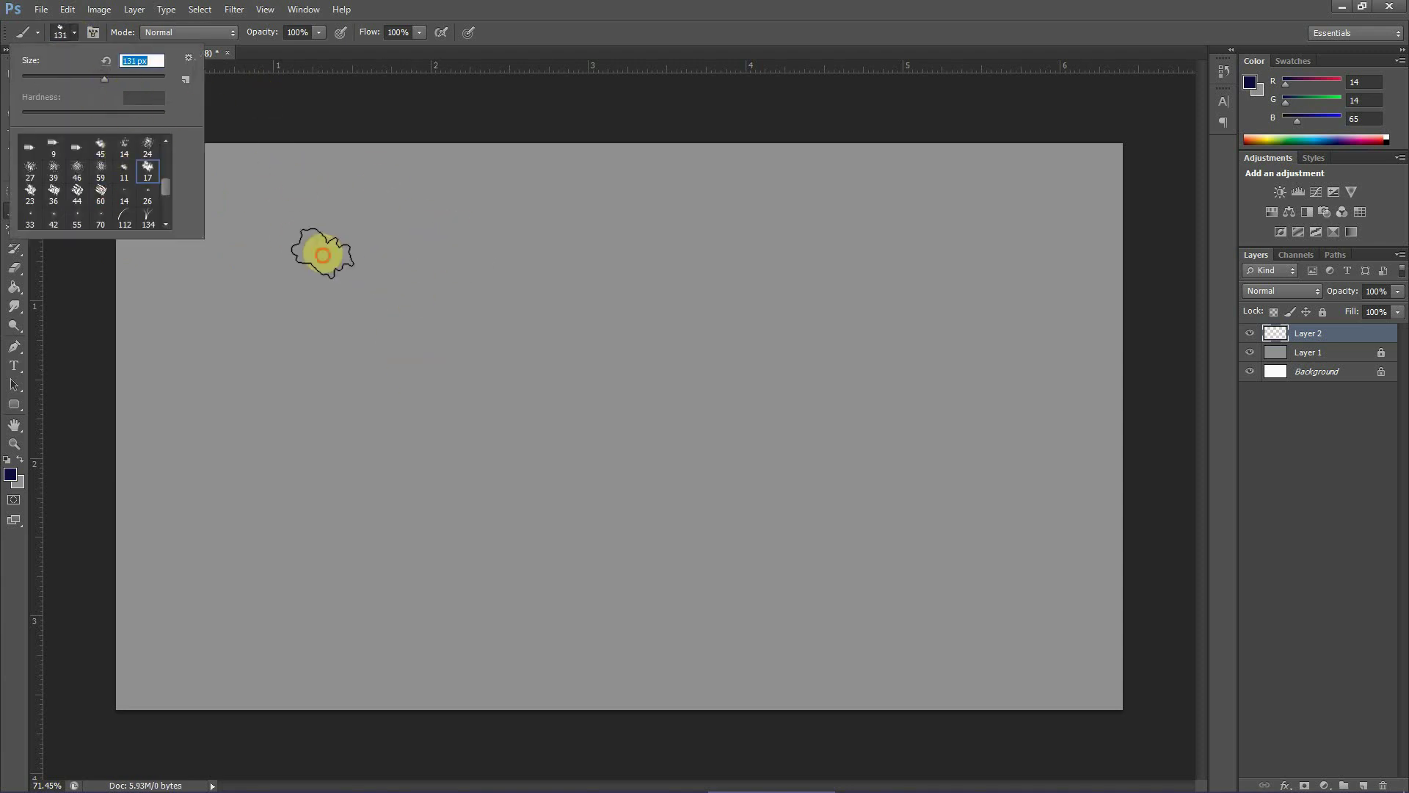
key(ctrl+z)
- Test the textured 23 brush preset at 147 px with a dab on the canvas and undo it
click(74, 33)
click(30, 193)
click(110, 78)
click(324, 234)
key(ctrl+z)
- Try further textured brush dabs on the canvas, including one at 141 px, and undo them
click(73, 32)
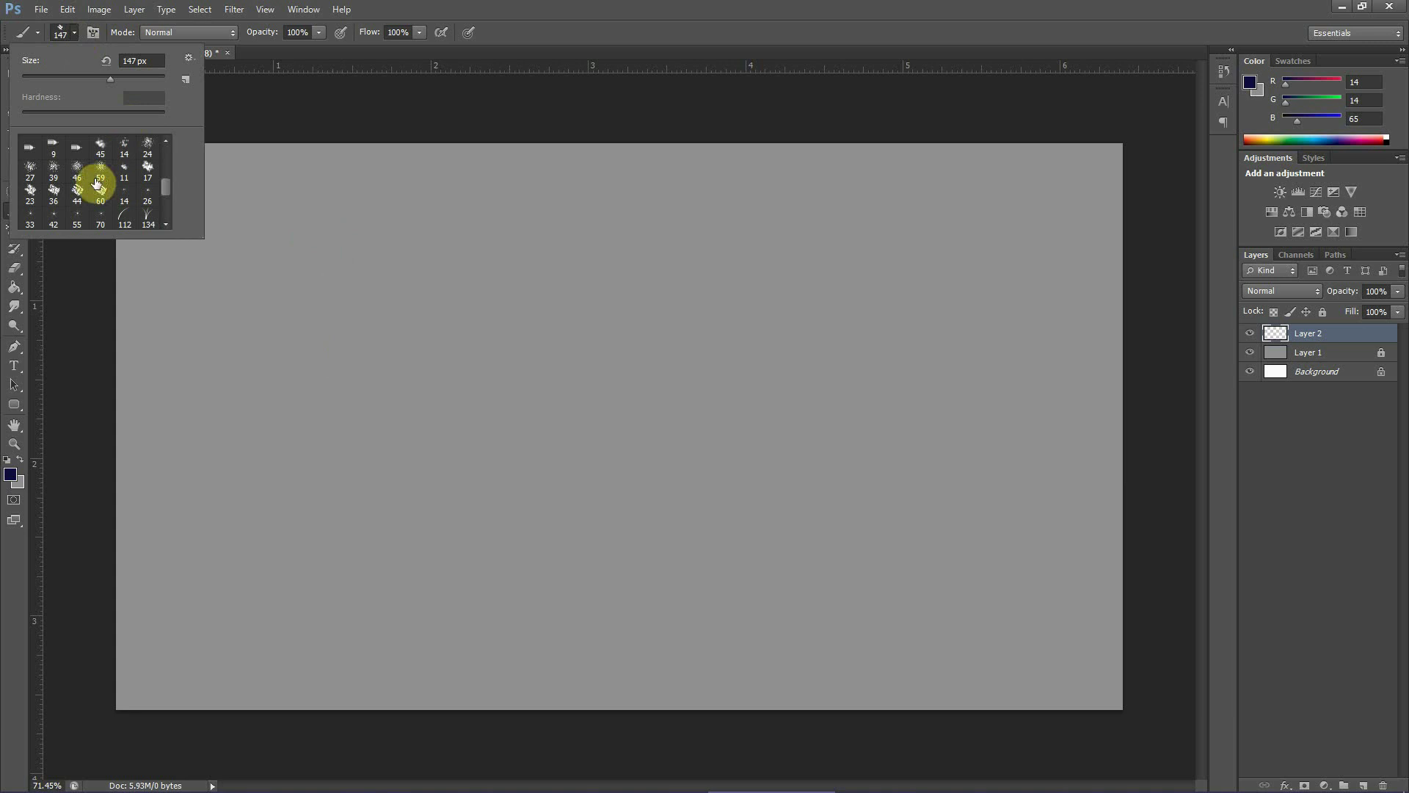
click(347, 240)
key(ctrl+z)
click(74, 32)
click(360, 288)
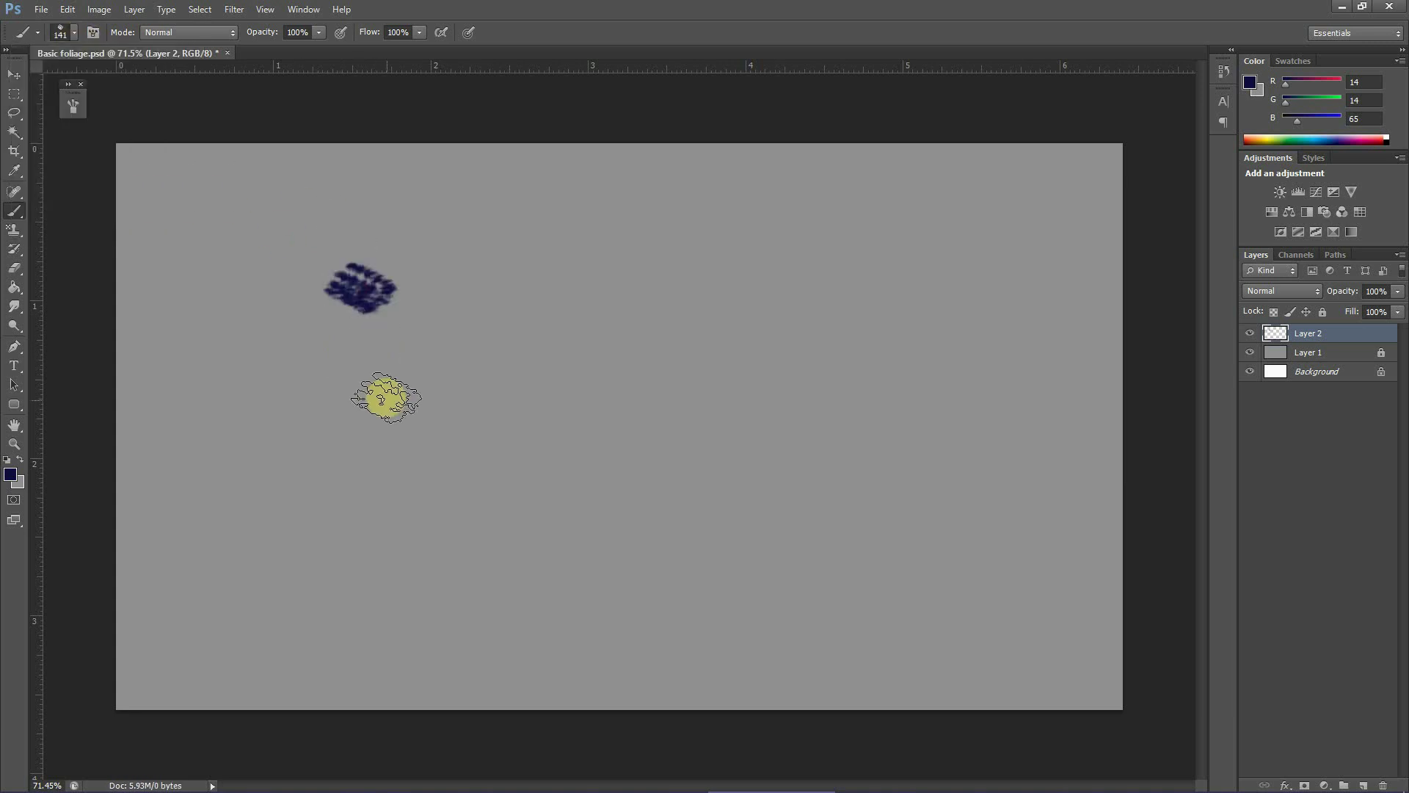
key(ctrl+z)
- Set the textured brush size to 133 px, try a single dab and undo it
click(74, 32)
drag(108, 78, 105, 77)
click(381, 297)
key(ctrl+z)
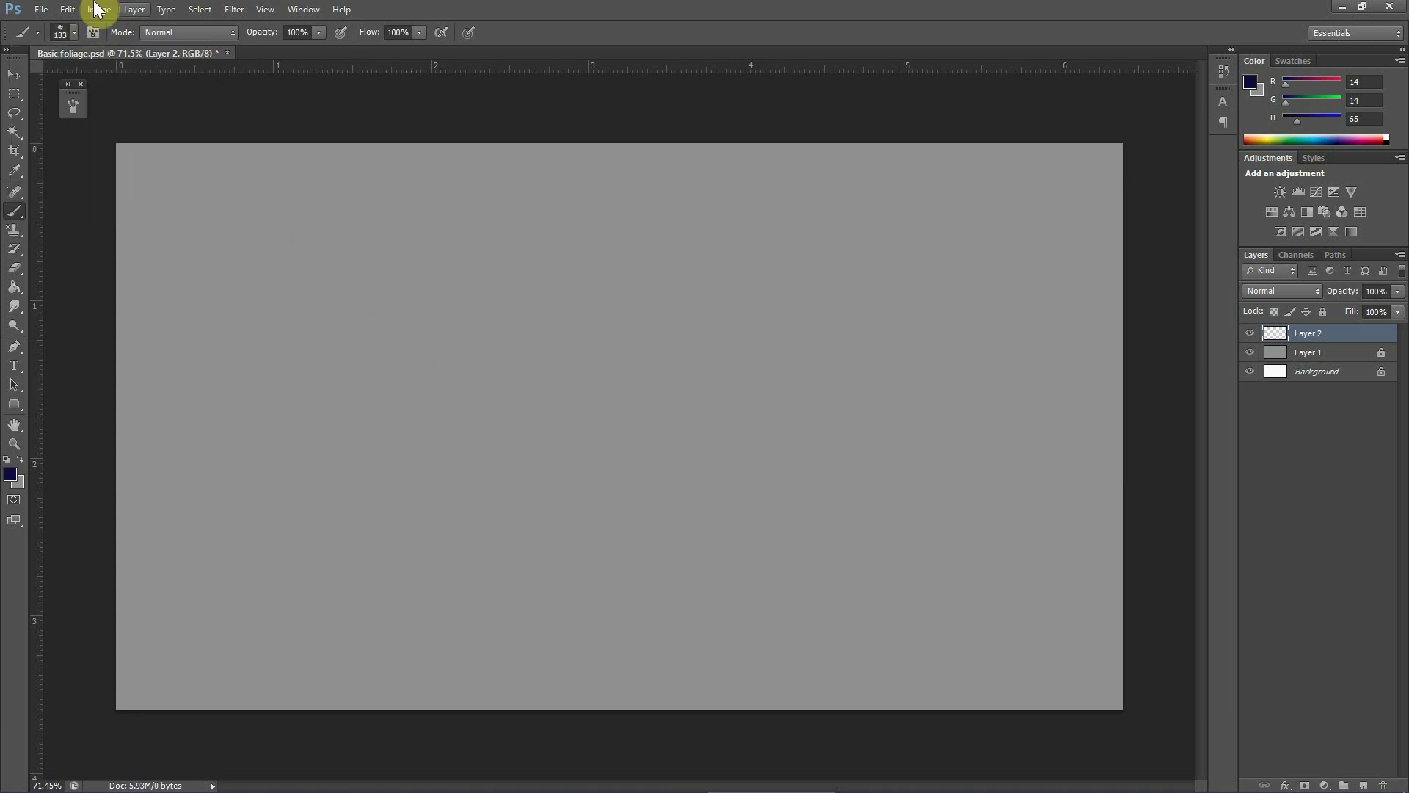
- Enable Shape Dynamics and Transfer for the brush, with pen pressure controlling size and opacity
click(93, 32)
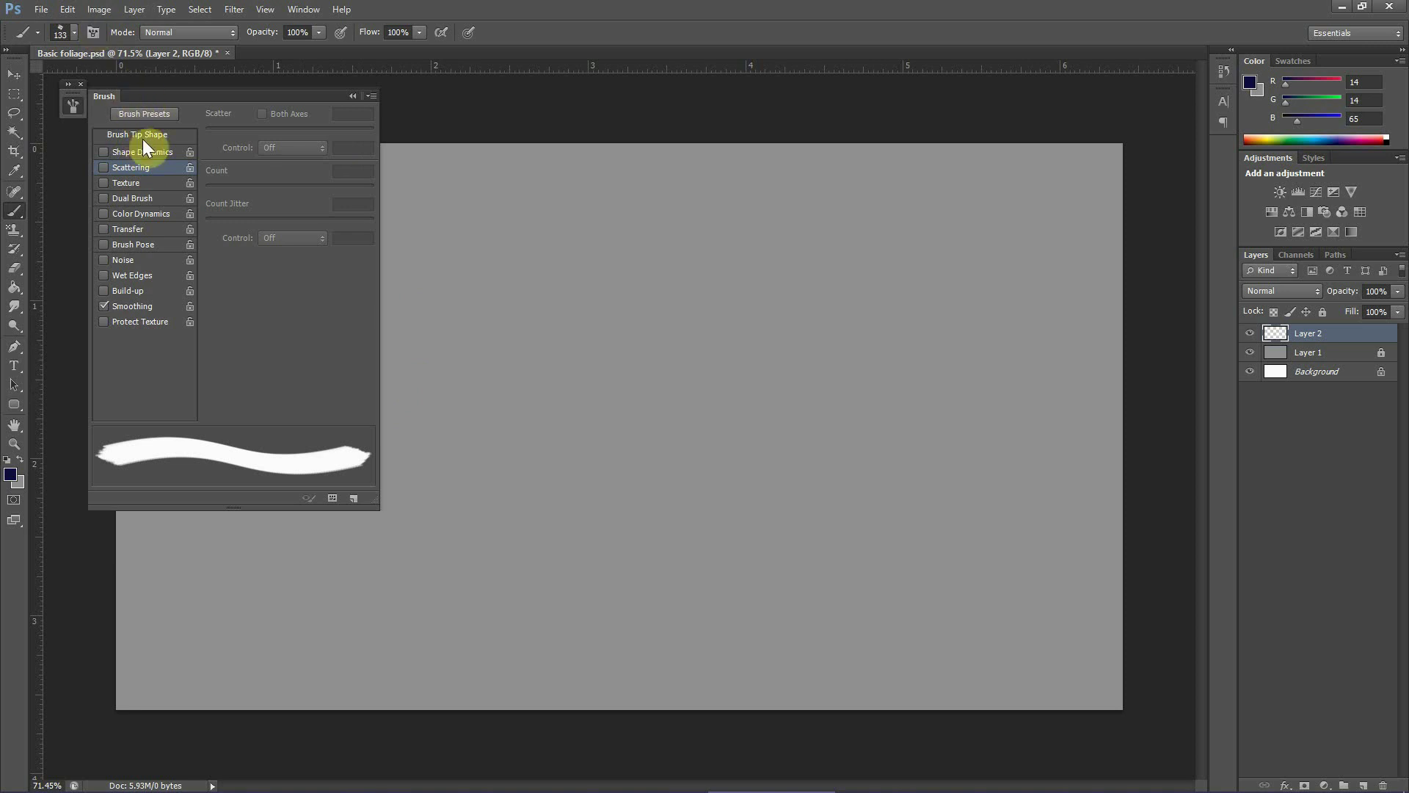
click(140, 134)
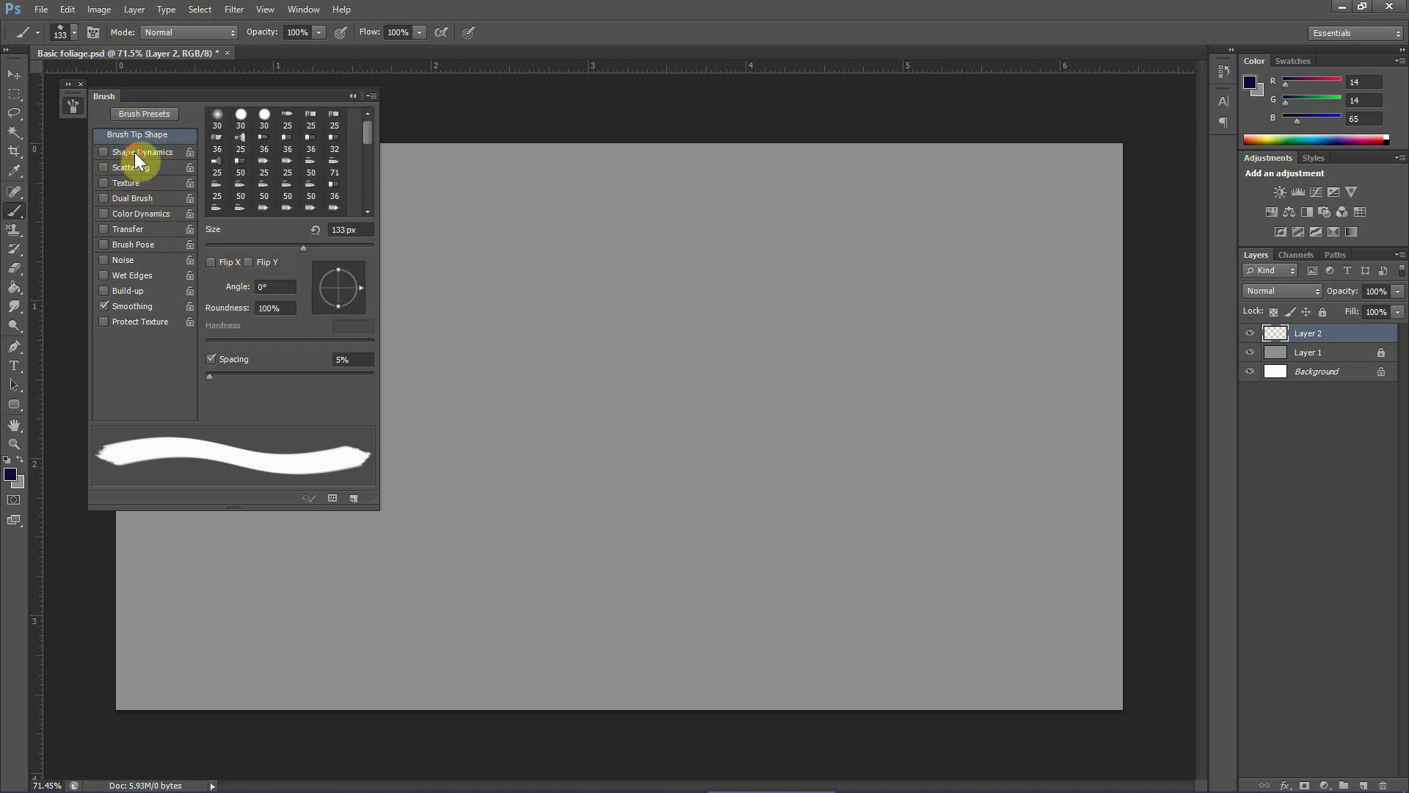
click(134, 152)
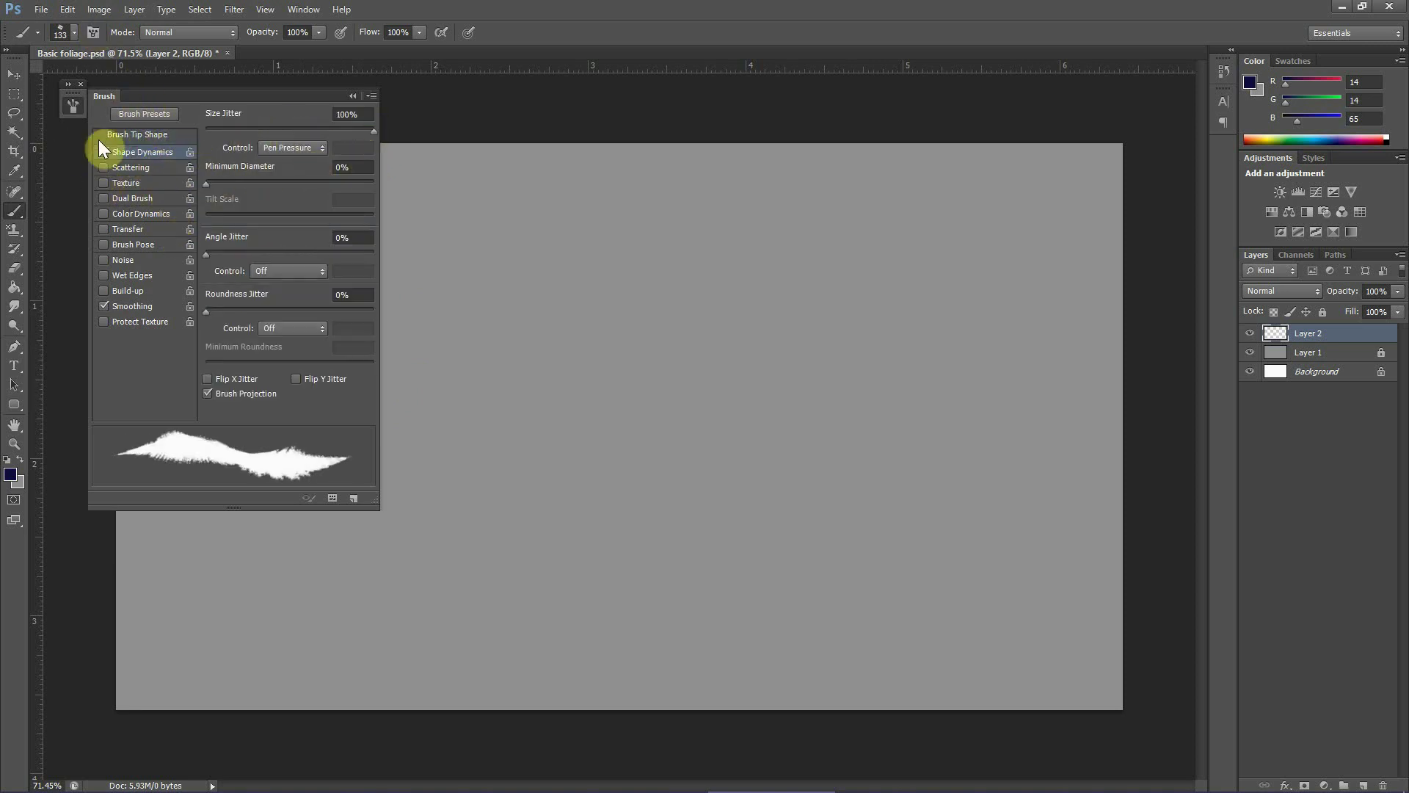
click(129, 230)
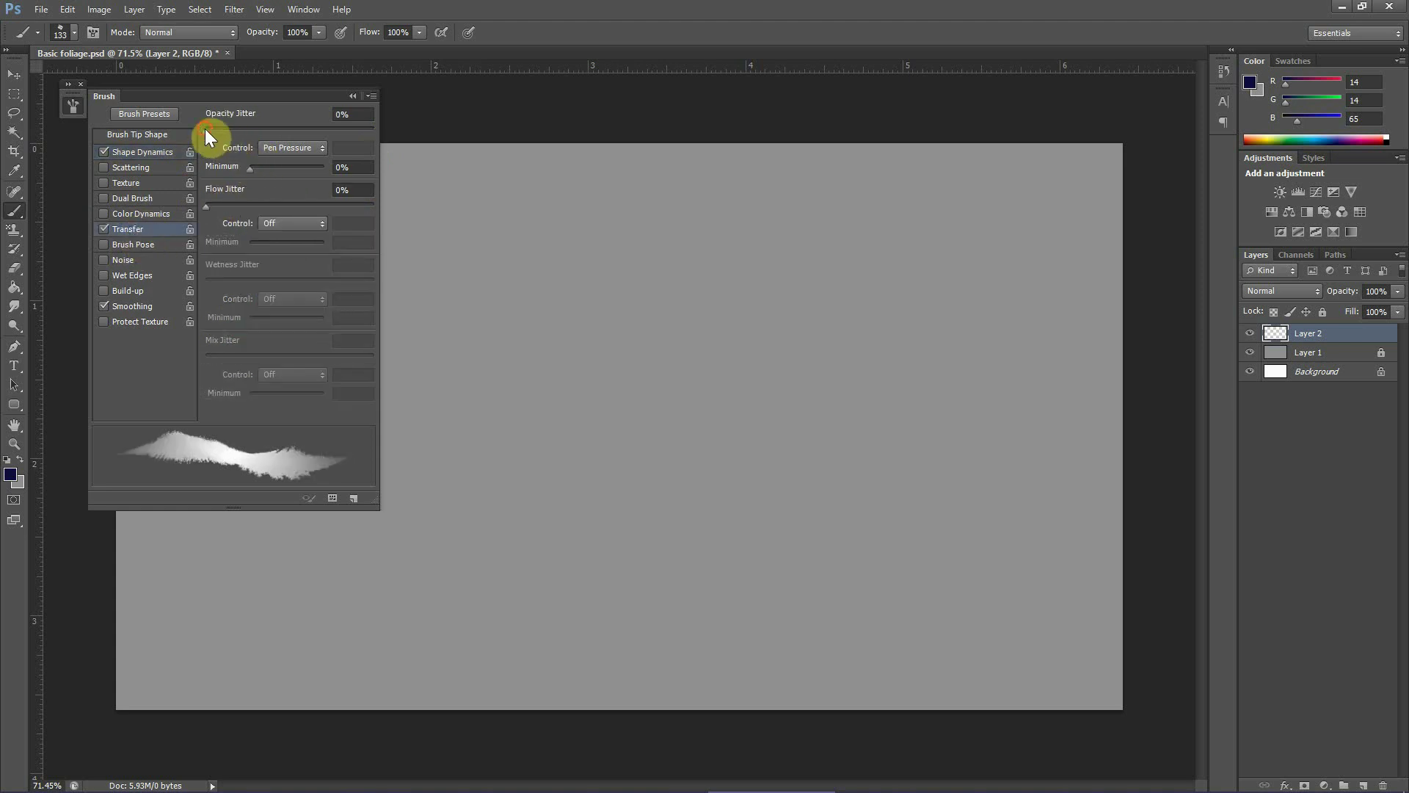
click(352, 95)
- Paint a large dark blue foliage patch left of the canvas centre, setting the brush tip to a 142° angle and 44% roundness
mouse_move(476, 397)
mouse_down()
mouse_move(481, 384)
mouse_move(492, 402)
mouse_move(528, 389)
mouse_move(514, 459)
mouse_up()
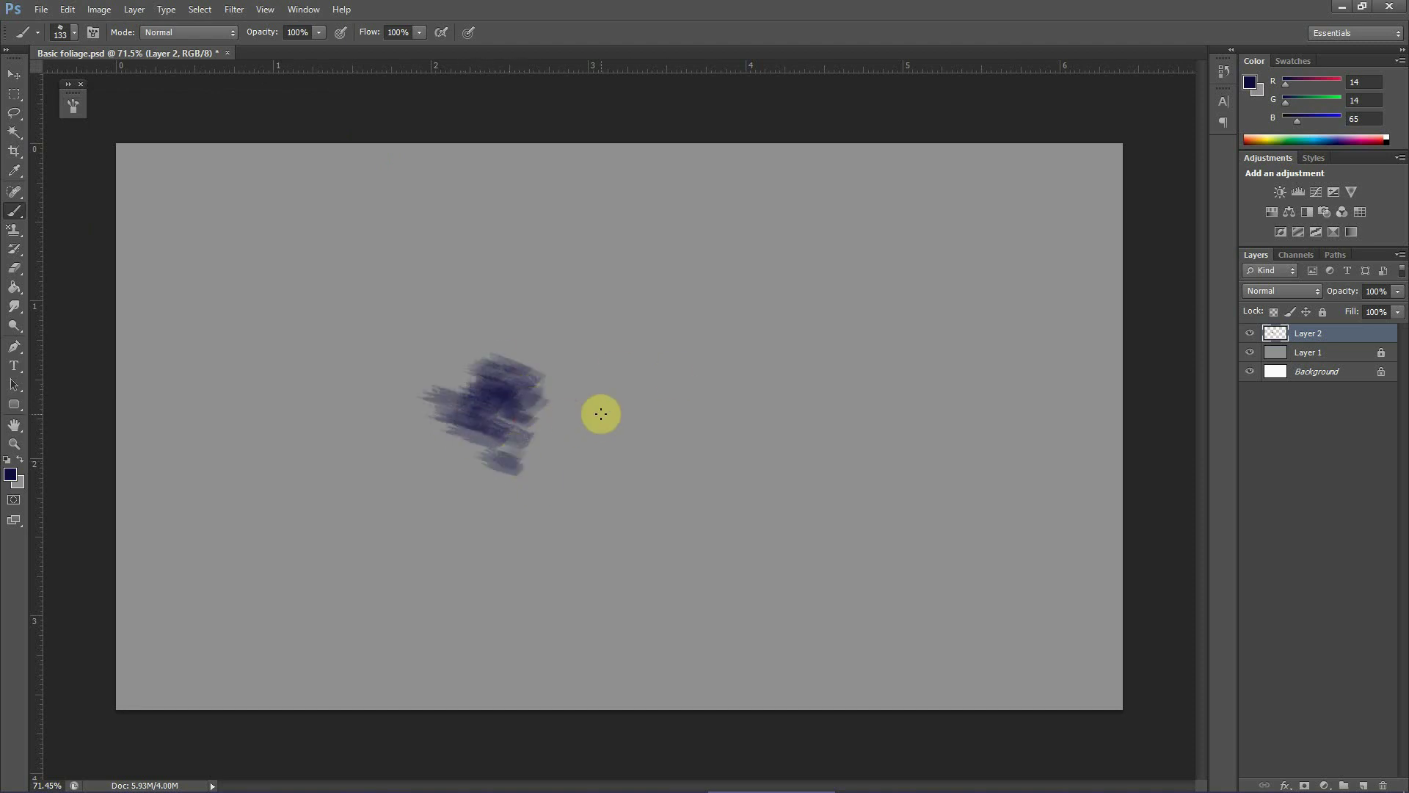
click(73, 104)
click(137, 134)
mouse_move(514, 396)
mouse_down()
mouse_move(527, 363)
mouse_move(441, 409)
mouse_move(523, 414)
mouse_move(522, 363)
mouse_move(557, 330)
mouse_move(439, 299)
mouse_move(485, 386)
mouse_move(607, 378)
mouse_move(639, 398)
mouse_move(588, 421)
mouse_move(560, 392)
mouse_move(592, 456)
mouse_move(680, 440)
mouse_move(605, 440)
mouse_move(562, 526)
mouse_move(599, 467)
mouse_move(539, 468)
mouse_move(568, 457)
mouse_move(467, 488)
mouse_move(571, 374)
mouse_move(439, 355)
mouse_move(450, 459)
mouse_move(514, 521)
mouse_up()
drag(330, 308, 334, 294)
mouse_move(538, 419)
mouse_down()
mouse_move(608, 391)
mouse_move(522, 306)
mouse_move(691, 381)
mouse_move(550, 360)
mouse_move(526, 495)
mouse_move(571, 518)
mouse_move(561, 469)
mouse_move(641, 435)
mouse_move(448, 445)
mouse_move(436, 324)
mouse_move(618, 415)
mouse_move(582, 457)
mouse_move(626, 503)
mouse_up()
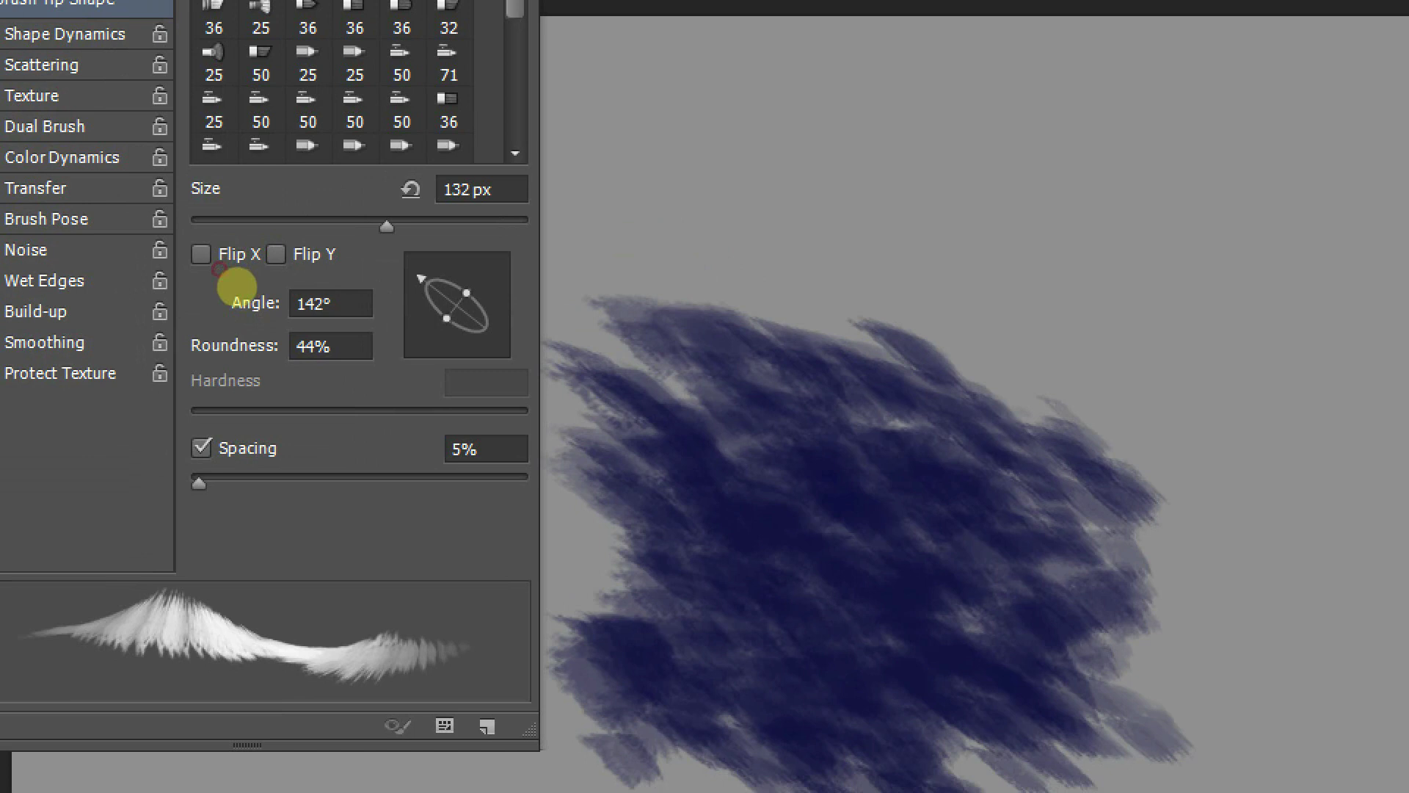
drag(447, 252, 507, 274)
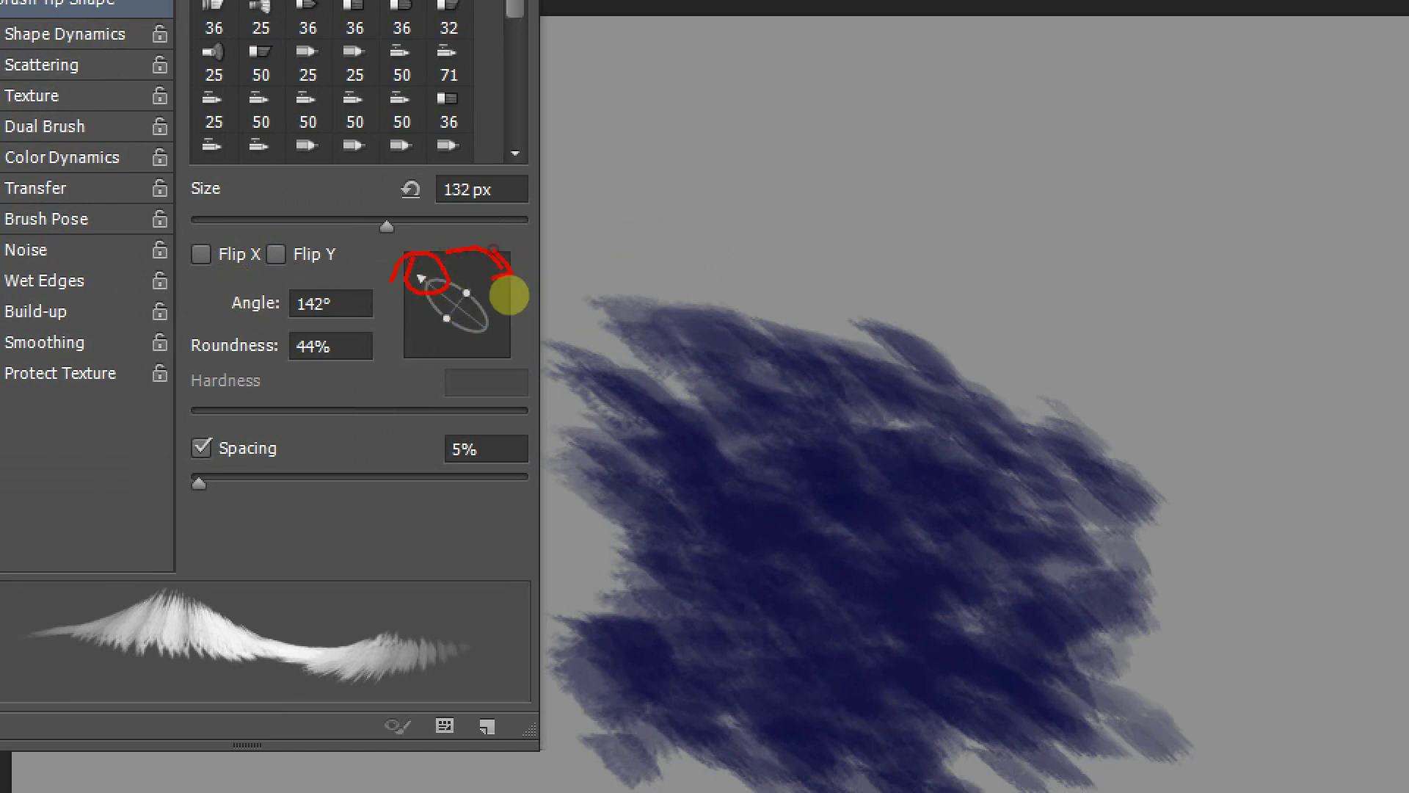
drag(402, 290, 400, 349)
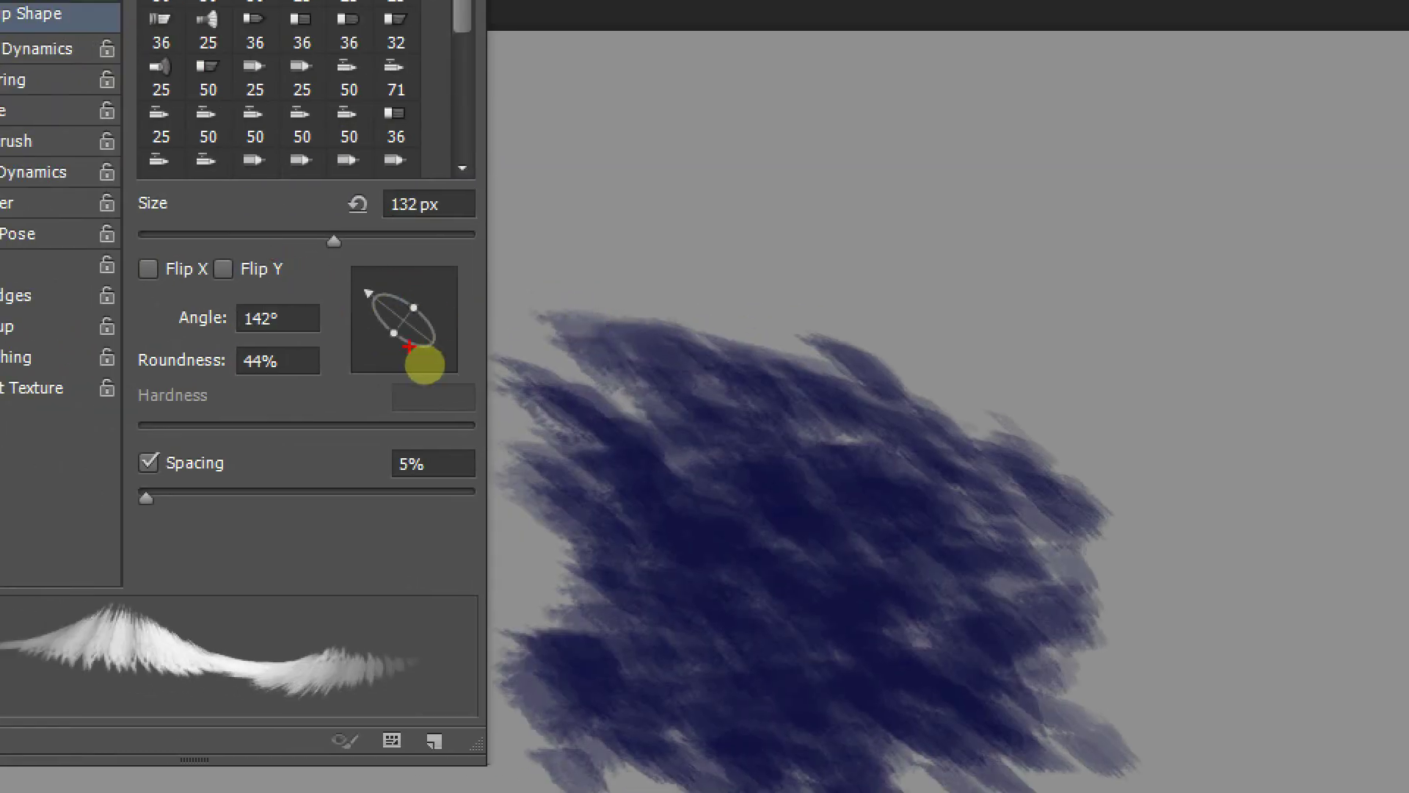
mouse_move(328, 290)
mouse_down()
mouse_move(334, 307)
mouse_move(328, 289)
mouse_up()
drag(415, 289, 411, 295)
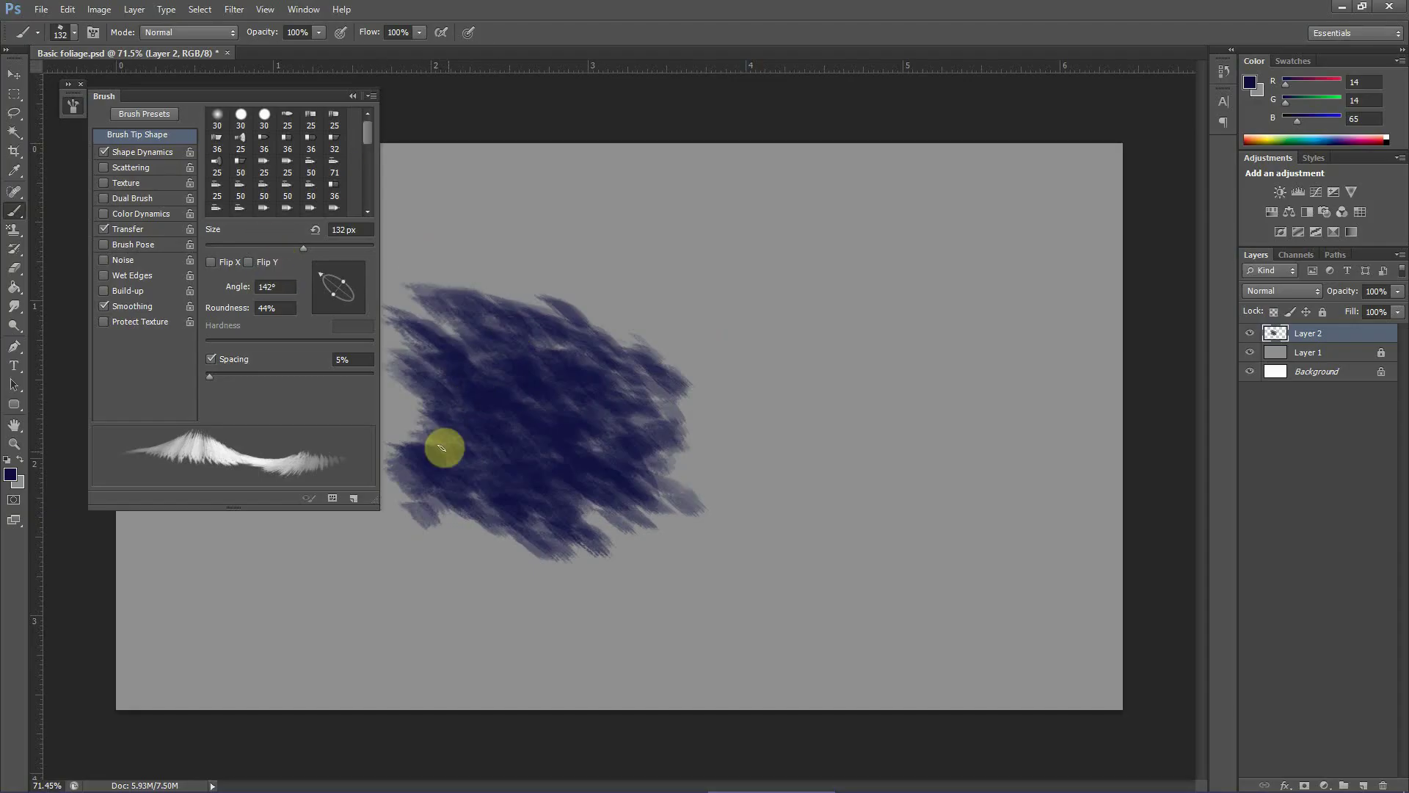
- Extend the dark blue patch along its upper edge and toward the lower right, using tip angles of 45° and 135°
drag(321, 274, 353, 272)
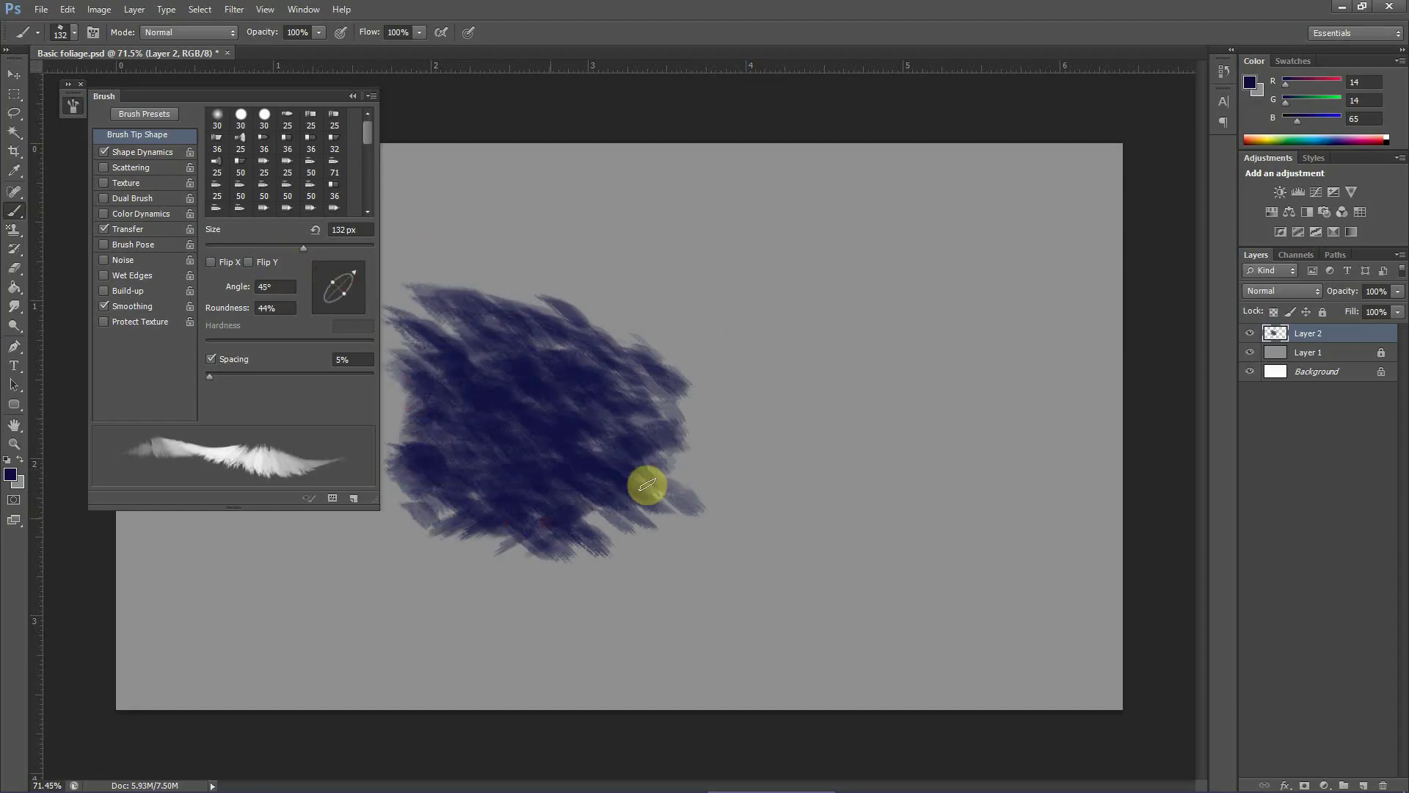
drag(647, 484, 598, 513)
drag(355, 273, 349, 269)
drag(629, 520, 664, 518)
mouse_move(646, 469)
mouse_down()
mouse_move(670, 418)
mouse_move(649, 389)
mouse_up()
mouse_move(638, 357)
mouse_down()
mouse_move(625, 309)
mouse_move(508, 310)
mouse_move(589, 288)
mouse_move(451, 266)
mouse_up()
mouse_move(714, 484)
mouse_down()
mouse_move(707, 515)
mouse_move(746, 532)
mouse_move(737, 564)
mouse_move(643, 532)
mouse_move(686, 554)
mouse_move(677, 582)
mouse_move(730, 563)
mouse_move(676, 510)
mouse_move(647, 557)
mouse_move(661, 582)
mouse_up()
drag(348, 269, 330, 277)
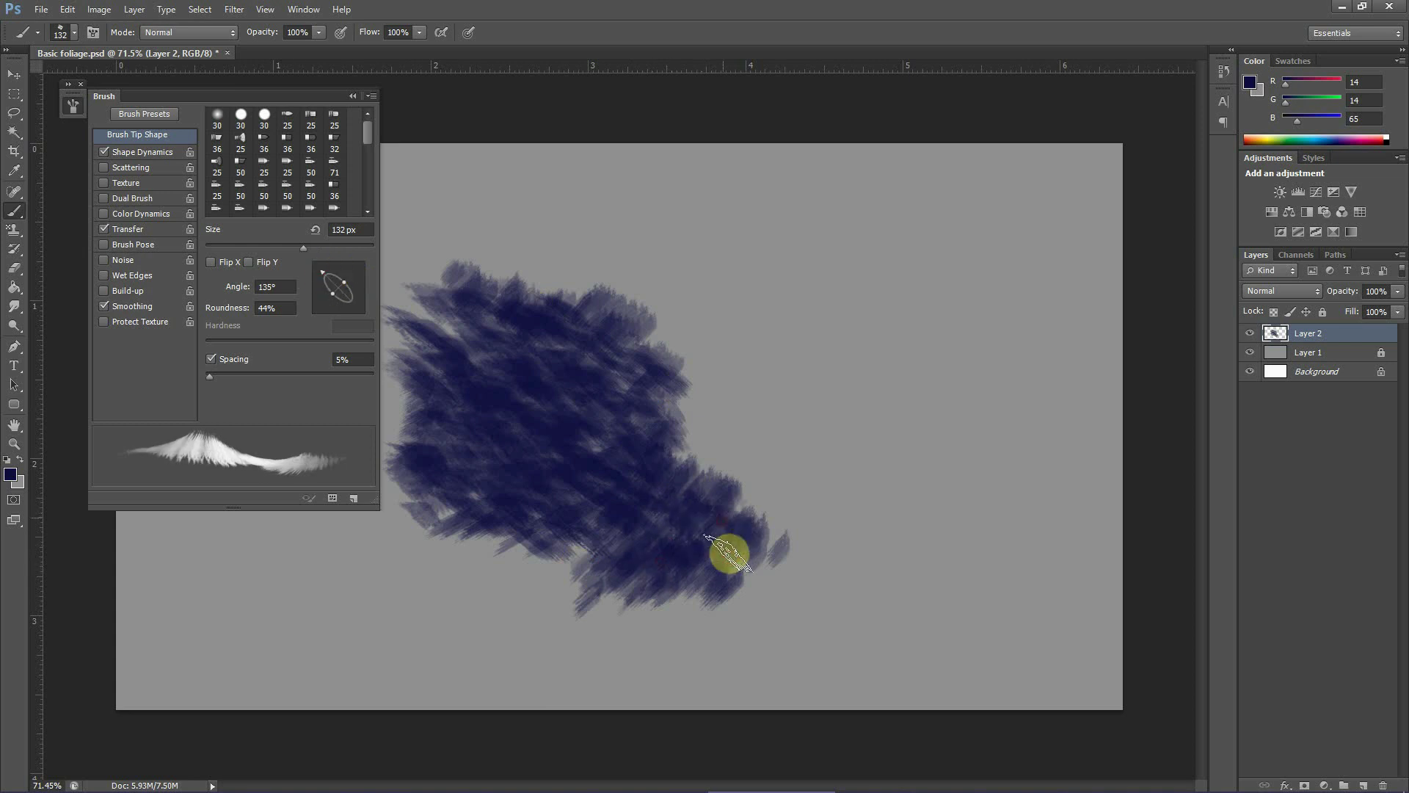
mouse_move(729, 554)
mouse_down()
mouse_move(769, 531)
mouse_move(684, 513)
mouse_move(723, 577)
mouse_move(674, 484)
mouse_move(672, 447)
mouse_move(693, 435)
mouse_move(734, 475)
mouse_move(580, 511)
mouse_move(417, 370)
mouse_move(591, 339)
mouse_move(667, 381)
mouse_move(461, 415)
mouse_move(594, 450)
mouse_up()
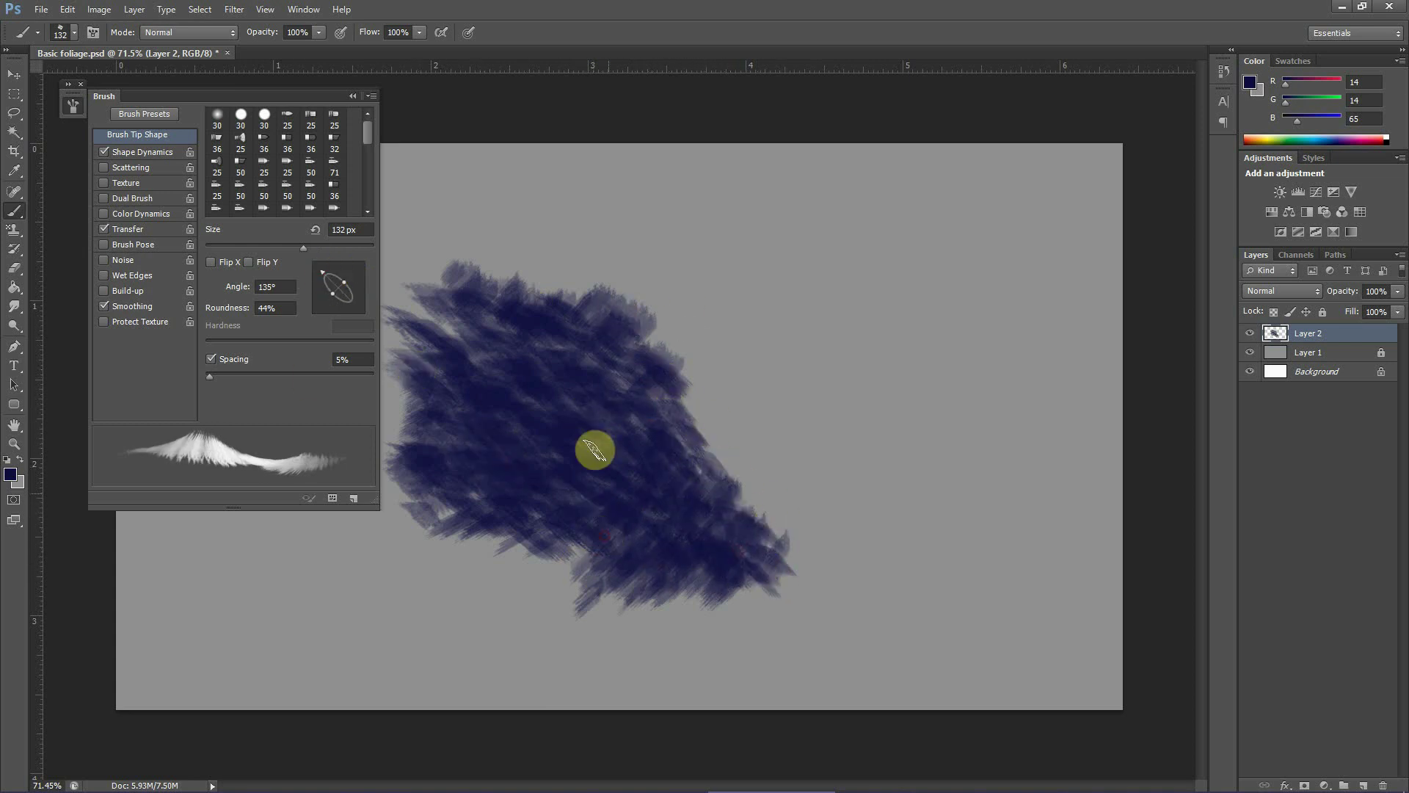
- Choose a dark green (RGB 32, 76, 8) and brush it over the upper half of the dark blue patch
click(10, 475)
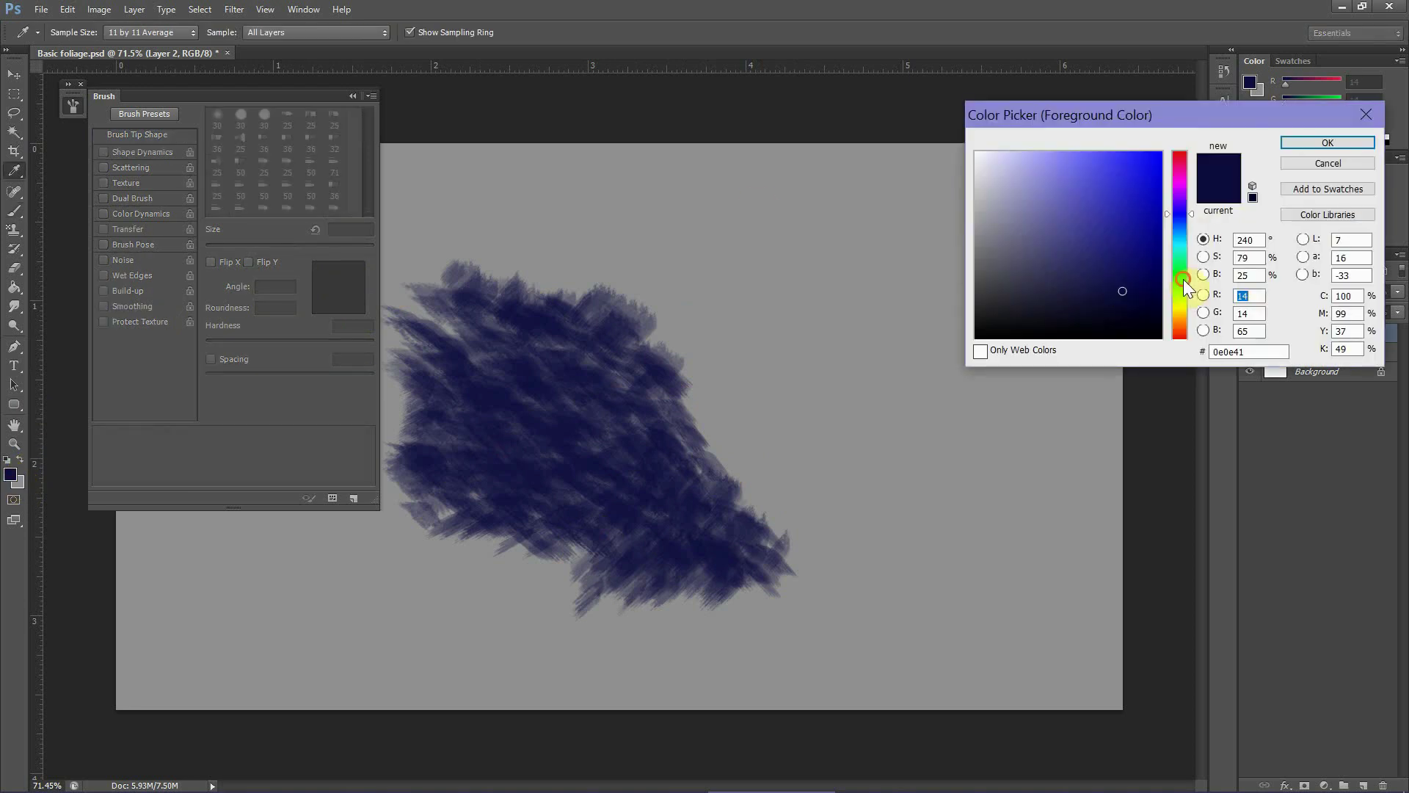
click(1183, 286)
click(1136, 277)
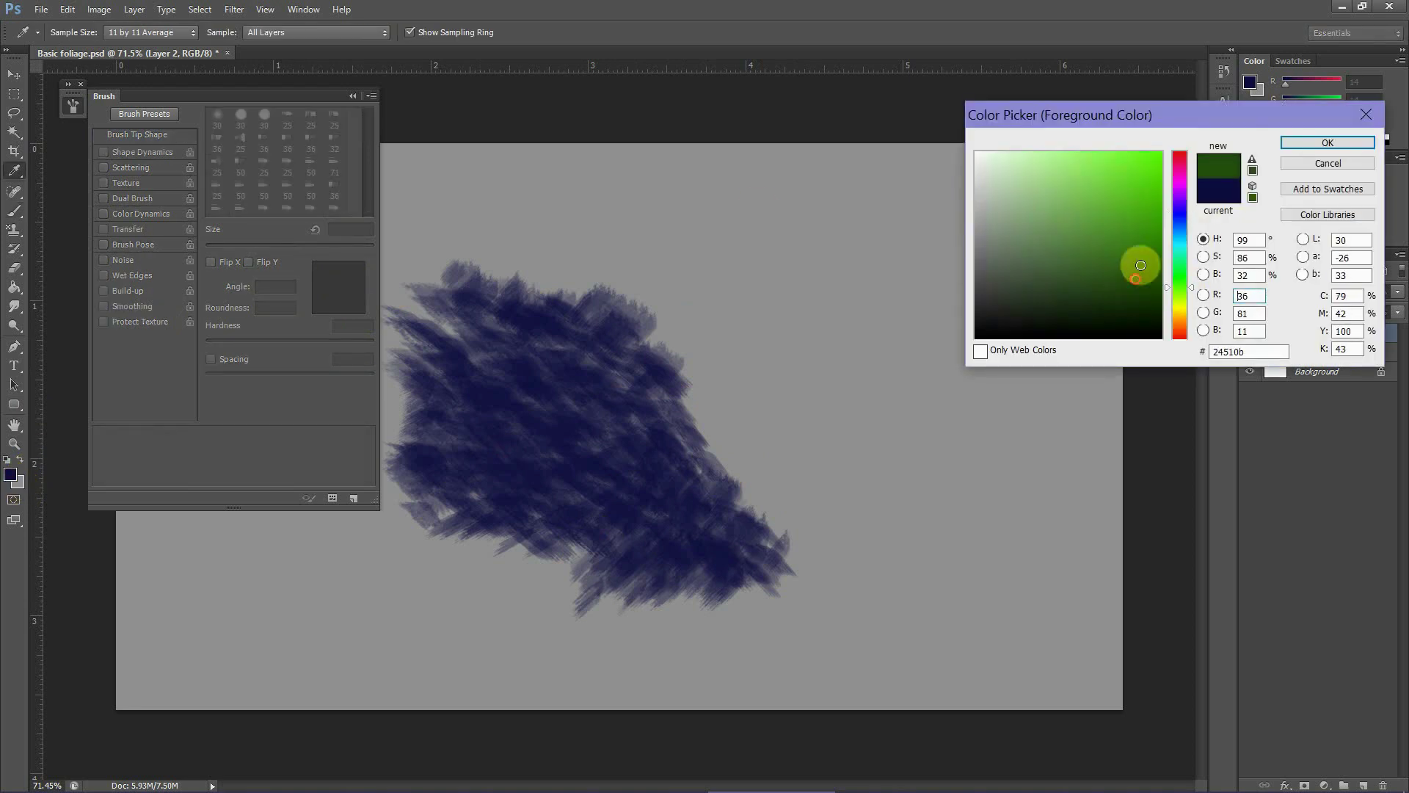
click(1303, 149)
mouse_move(477, 326)
mouse_down()
mouse_move(518, 358)
mouse_move(631, 321)
mouse_move(641, 370)
mouse_move(524, 384)
mouse_move(575, 414)
mouse_move(569, 447)
mouse_move(646, 394)
mouse_move(612, 374)
mouse_move(637, 462)
mouse_move(543, 529)
mouse_move(497, 337)
mouse_move(464, 284)
mouse_move(452, 334)
mouse_up()
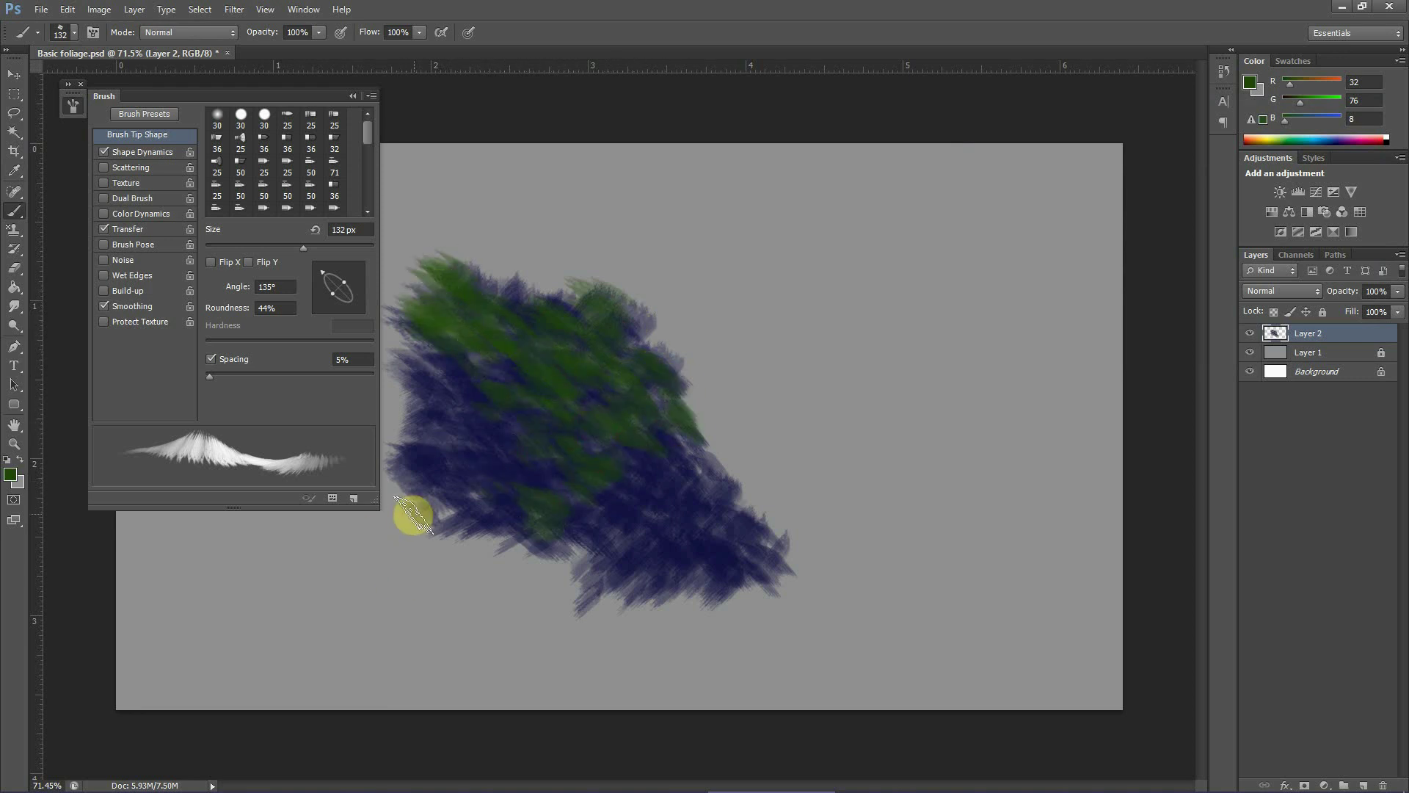
drag(232, 95, 172, 96)
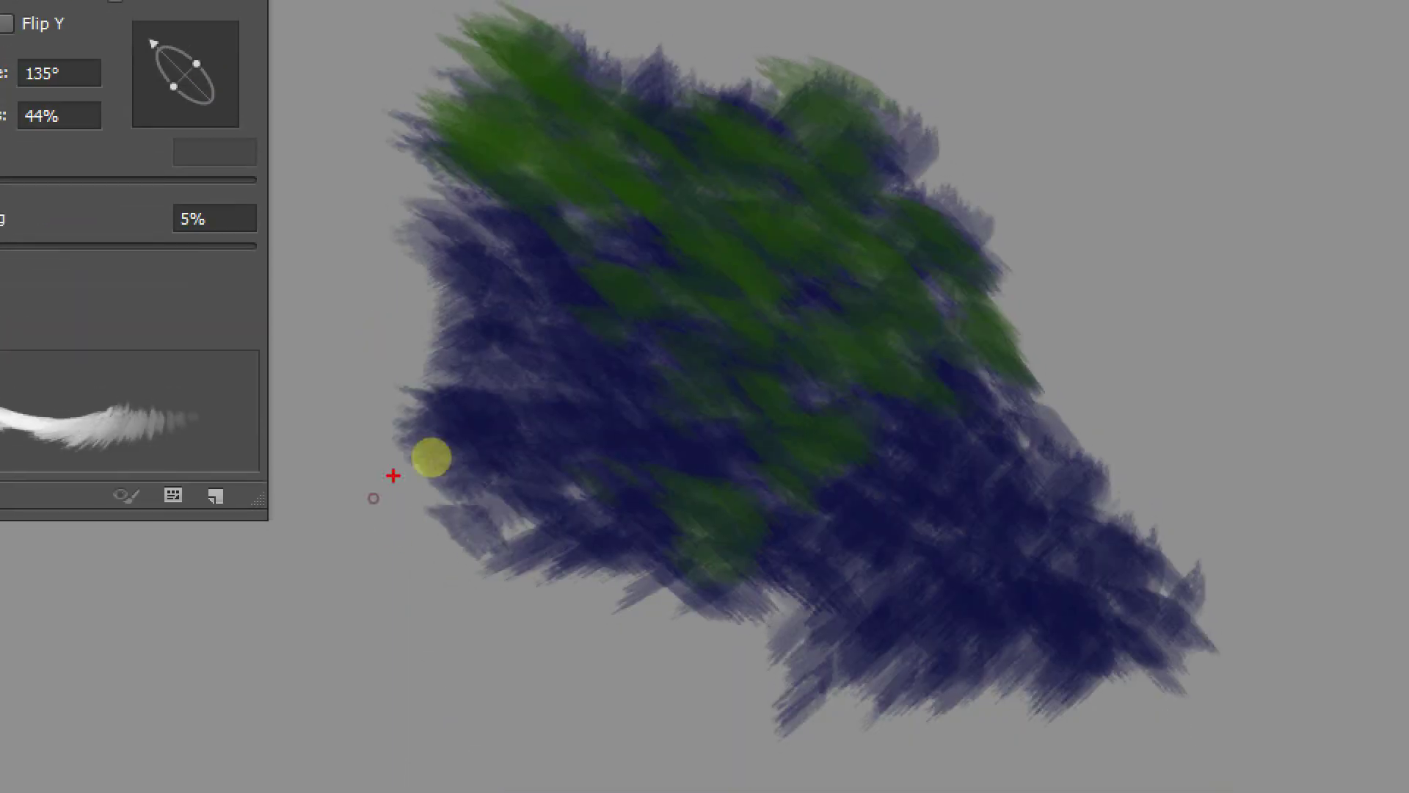
drag(429, 204, 763, 655)
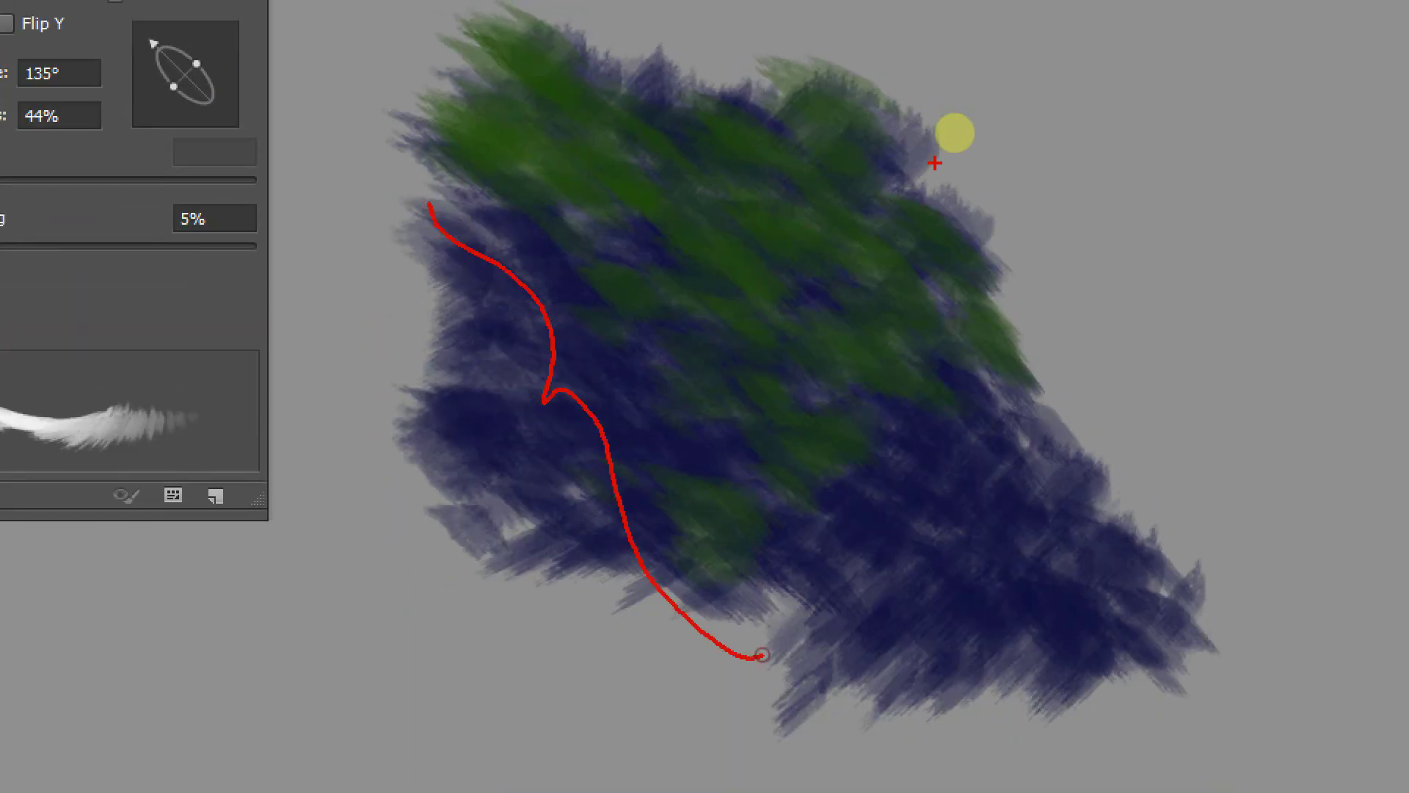
drag(899, 49, 1175, 423)
drag(764, 533, 984, 526)
mouse_move(499, 364)
mouse_down()
mouse_move(547, 484)
mouse_move(523, 523)
mouse_up()
mouse_move(877, 583)
mouse_down()
mouse_move(934, 629)
mouse_move(922, 669)
mouse_up()
key(Escape)
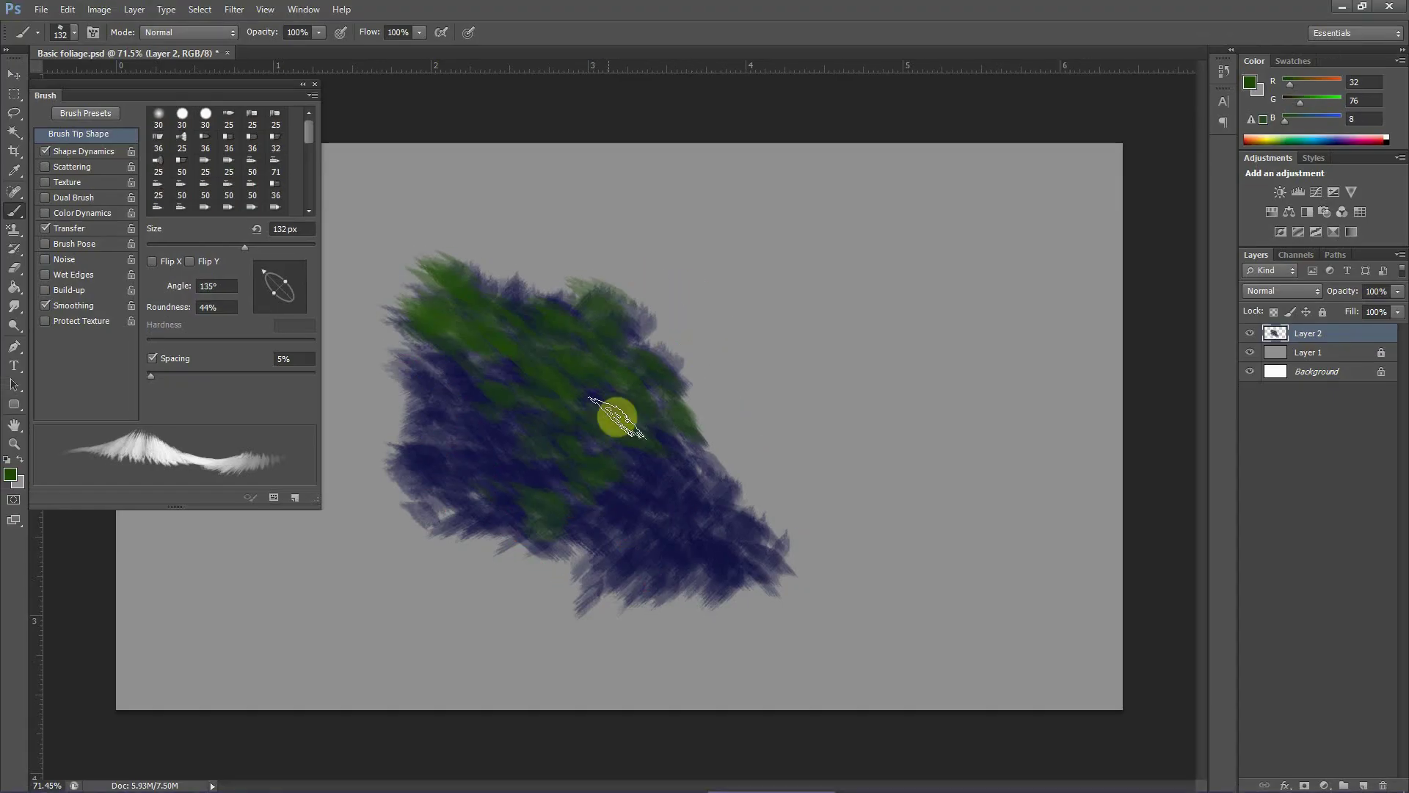
- Spread the dark green across the lower right and around the patch's edges, varying the brush tip angle between strokes
mouse_move(616, 418)
mouse_down()
mouse_move(750, 463)
mouse_move(691, 590)
mouse_move(772, 571)
mouse_up()
mouse_move(646, 327)
mouse_down()
mouse_move(560, 287)
mouse_move(672, 356)
mouse_up()
mouse_move(401, 367)
mouse_down()
mouse_move(389, 384)
mouse_move(402, 396)
mouse_up()
drag(546, 551, 566, 475)
drag(263, 271, 296, 272)
drag(286, 293, 286, 294)
drag(433, 285, 516, 315)
drag(151, 227, 121, 226)
mouse_move(648, 391)
mouse_down()
mouse_move(613, 479)
mouse_move(781, 508)
mouse_up()
- Paint a darker green (RGB 17, 45, 2) over the foliage's left side and set the brush tip angle to 139°
click(10, 474)
key(Return)
mouse_move(433, 407)
mouse_down()
mouse_move(519, 431)
mouse_move(557, 503)
mouse_move(698, 488)
mouse_move(579, 493)
mouse_move(421, 321)
mouse_move(371, 372)
mouse_move(382, 397)
mouse_up()
drag(296, 272, 263, 273)
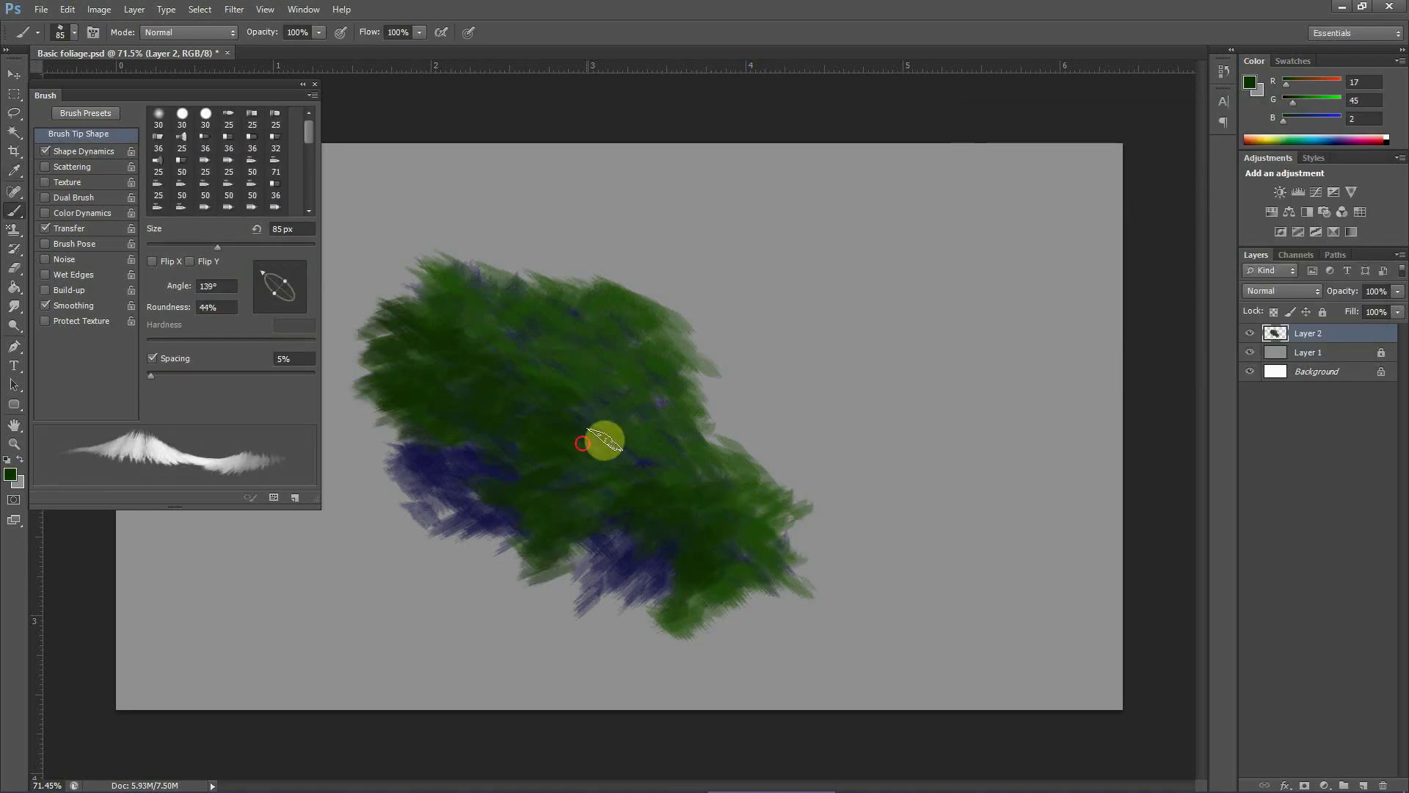
- Paint dark blue shadow gaps inside the green foliage with a 50 px brush at a 140° tip angle
click(10, 474)
click(1126, 252)
key(Return)
mouse_move(617, 450)
mouse_down()
mouse_move(713, 488)
mouse_move(509, 367)
mouse_move(525, 328)
mouse_move(696, 472)
mouse_up()
click(263, 272)
drag(578, 386, 651, 456)
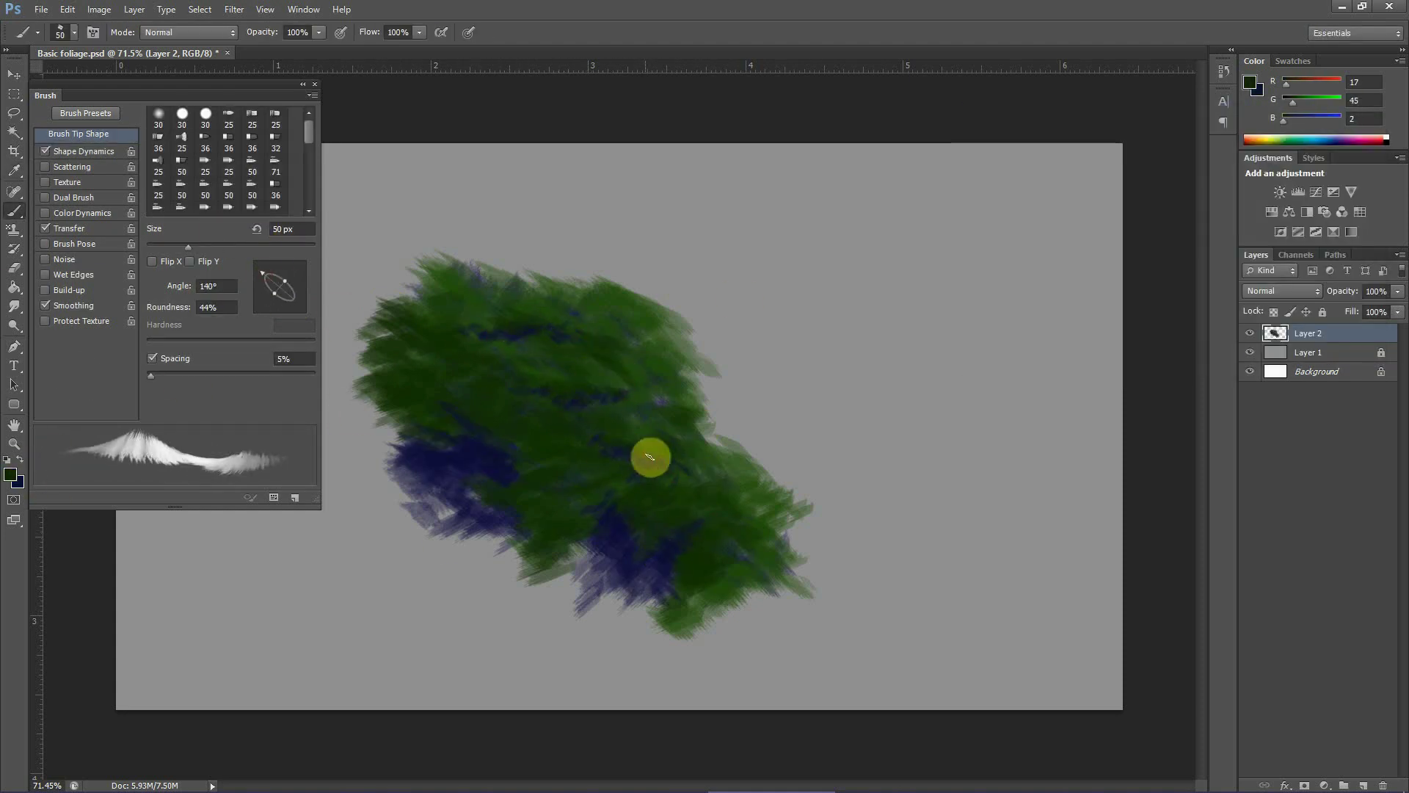
- Dab mid-green (RGB 54, 121, 18) leaf strokes across the foliage with a 40 px brush at 60% roundness
click(10, 474)
click(1135, 247)
key(Return)
key([)
mouse_move(458, 300)
mouse_down()
mouse_move(443, 279)
mouse_move(481, 298)
mouse_move(601, 293)
mouse_move(604, 330)
mouse_move(478, 397)
mouse_move(617, 356)
mouse_move(645, 371)
mouse_move(532, 412)
mouse_move(608, 382)
mouse_move(557, 452)
mouse_move(739, 450)
mouse_move(727, 494)
mouse_move(744, 565)
mouse_move(731, 576)
mouse_up()
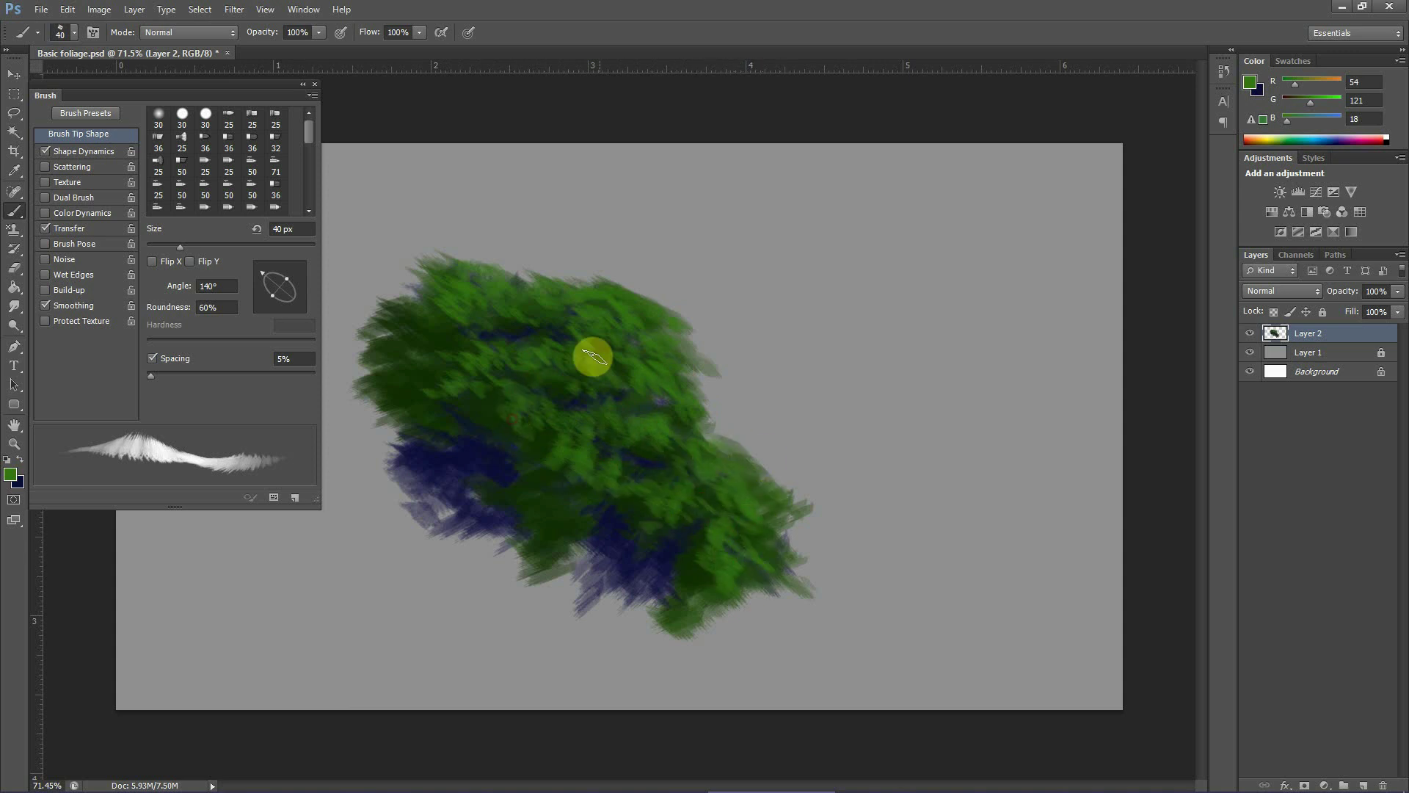
- Choose a brighter green (RGB 64, 135, 28) and add leaf strokes across the foliage, switching the tip angle to 58°
click(10, 475)
click(1145, 276)
click(1303, 144)
drag(504, 381, 513, 416)
drag(263, 273, 290, 269)
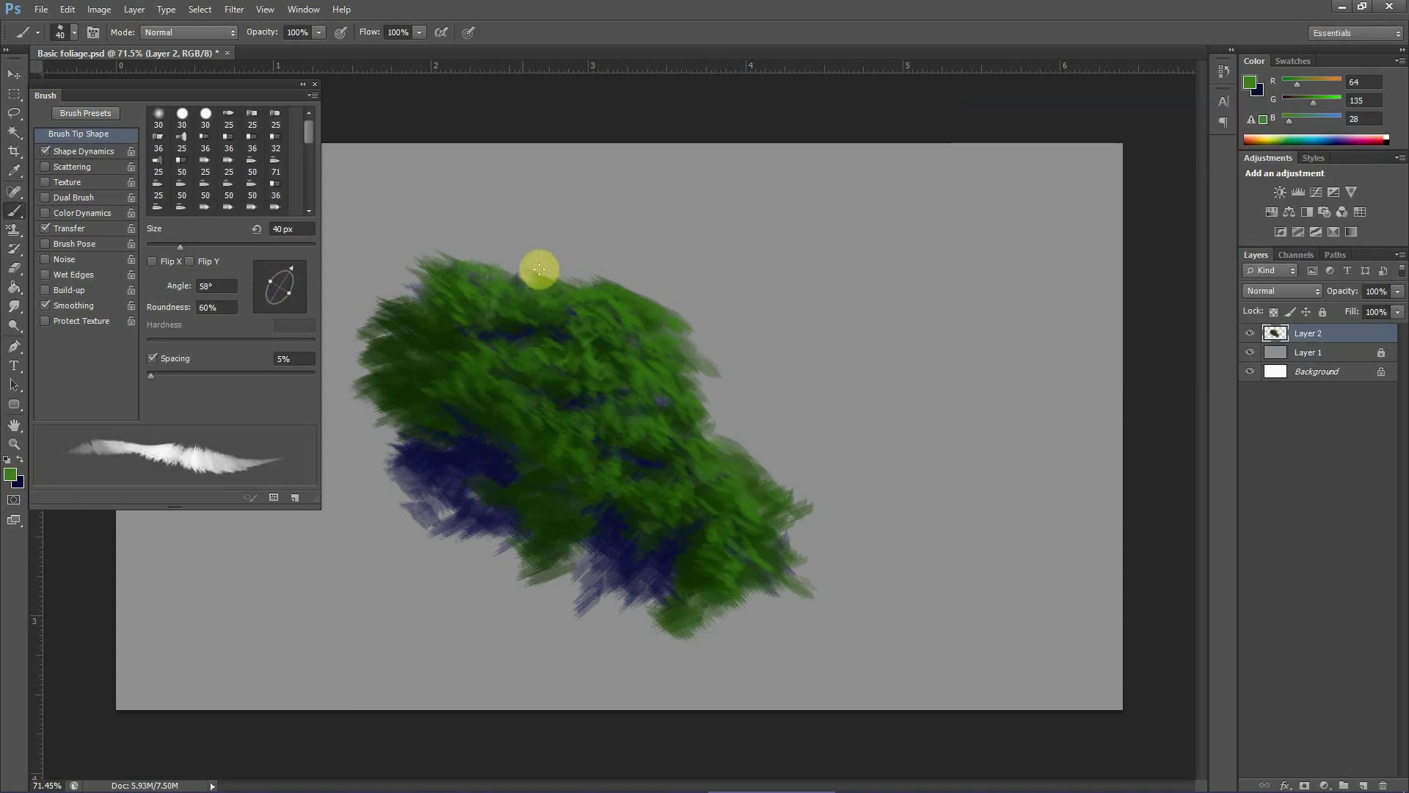
mouse_move(541, 270)
mouse_down()
mouse_move(587, 320)
mouse_move(453, 334)
mouse_move(600, 413)
mouse_up()
alt+click(625, 342)
drag(697, 434, 742, 553)
- Change the tip angle to 125° and add more bright green leaf strokes through the foliage's centre
drag(291, 269, 266, 270)
drag(642, 371, 544, 399)
drag(672, 448, 666, 468)
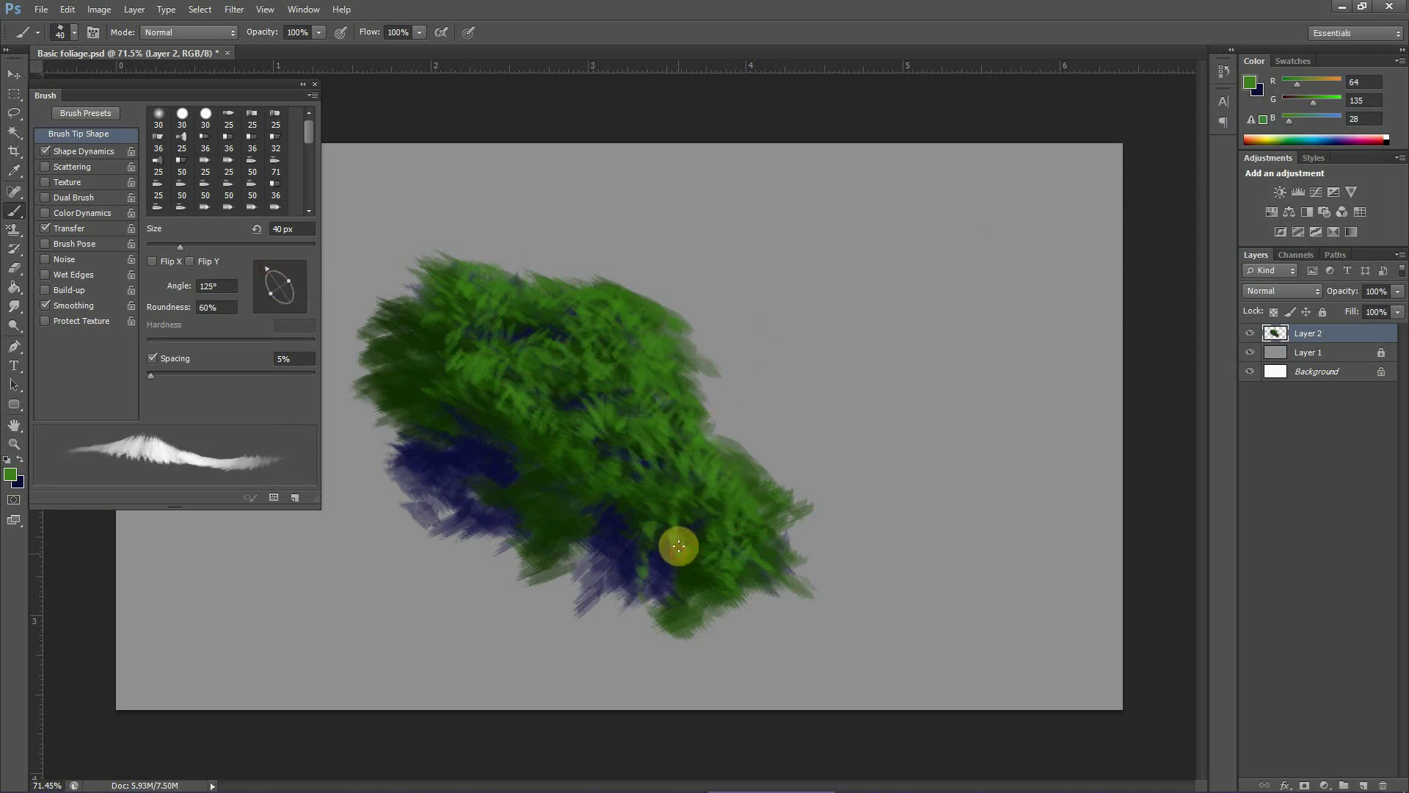
- Paint yellow-green highlights over the foliage's centre and right side, and add strokes of dark green sampled from its left side
click(10, 475)
click(1174, 300)
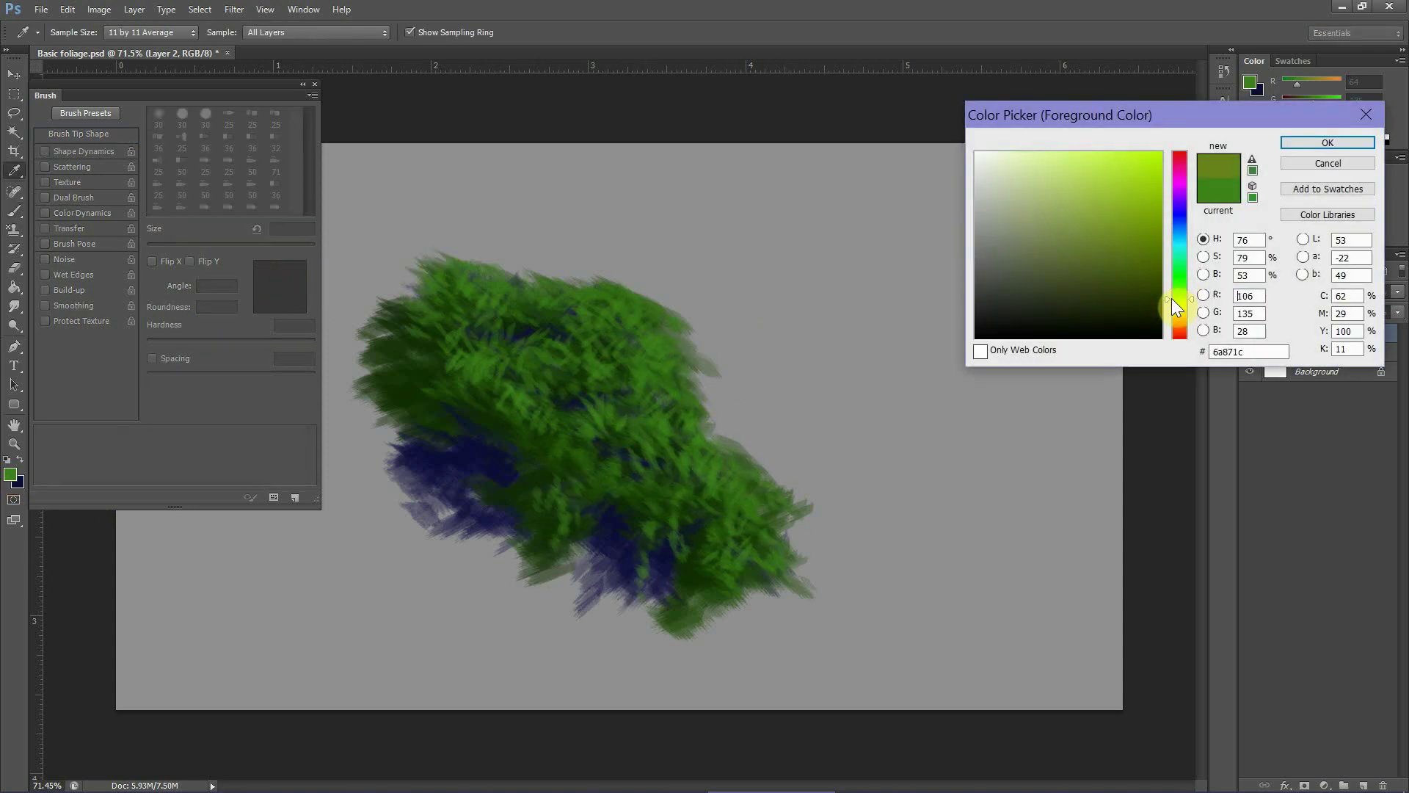
click(1133, 219)
drag(1168, 313, 1172, 300)
click(1328, 142)
mouse_move(661, 376)
mouse_down()
mouse_move(639, 324)
mouse_move(558, 327)
mouse_move(683, 447)
mouse_move(660, 488)
mouse_move(516, 500)
mouse_move(550, 304)
mouse_move(680, 355)
mouse_move(644, 322)
mouse_up()
alt+click(473, 391)
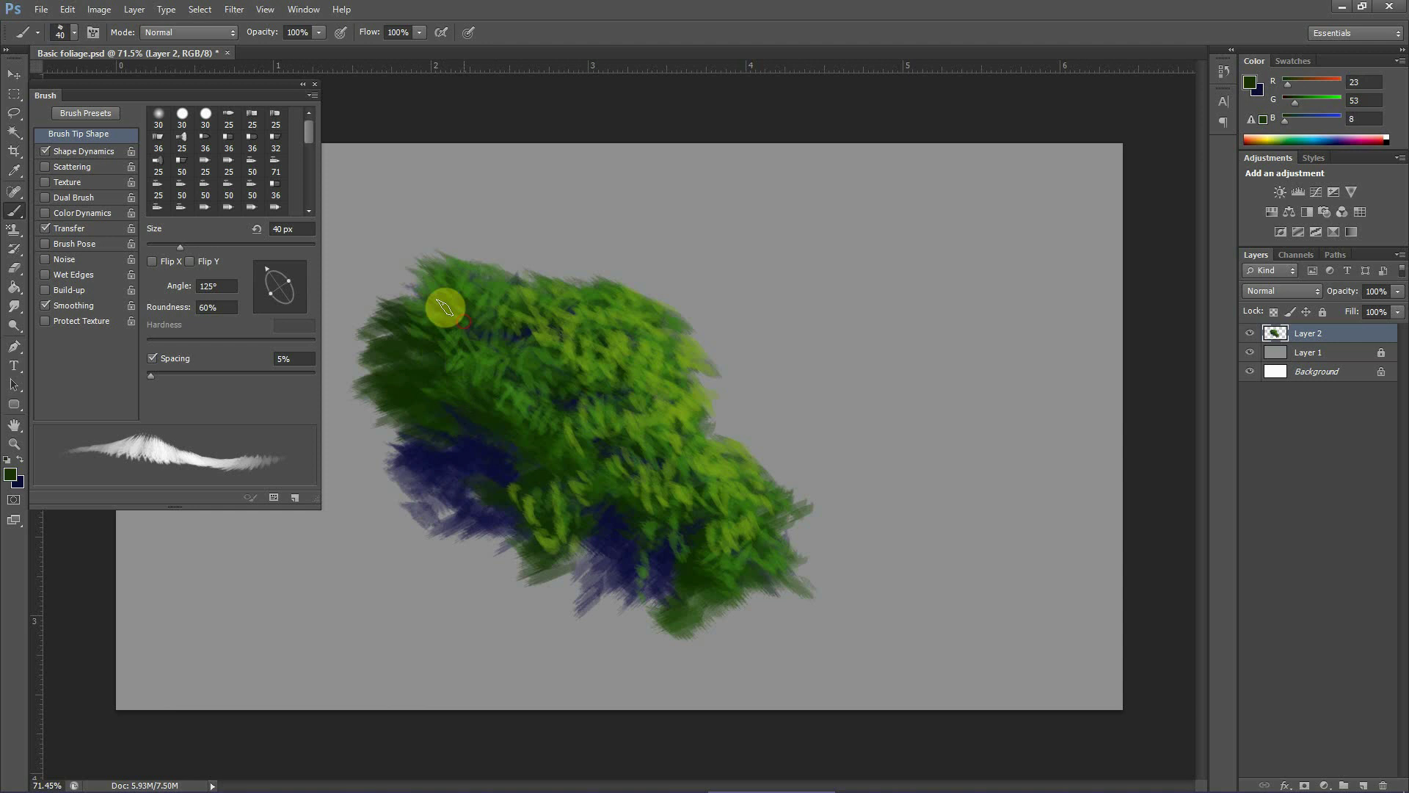
mouse_move(644, 426)
mouse_down()
mouse_move(661, 417)
mouse_move(696, 454)
mouse_move(690, 615)
mouse_up()
- Paint medium green (RGB 50, 114, 20) leaf strokes over the dark left side, switching the tip angle to 49°
click(11, 474)
click(1130, 254)
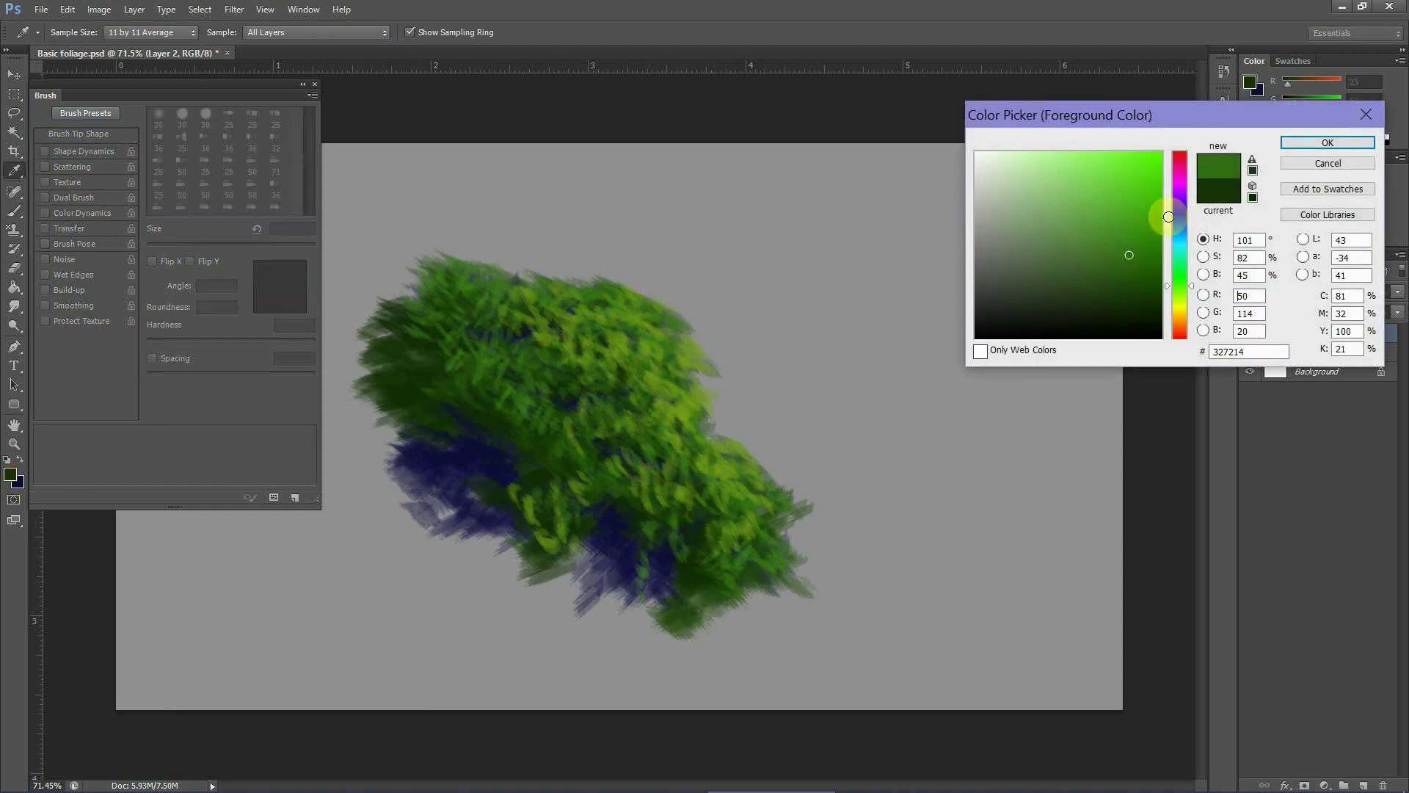
click(1327, 141)
mouse_move(409, 332)
mouse_down()
mouse_move(378, 365)
mouse_move(472, 410)
mouse_up()
click(294, 270)
drag(437, 365, 433, 370)
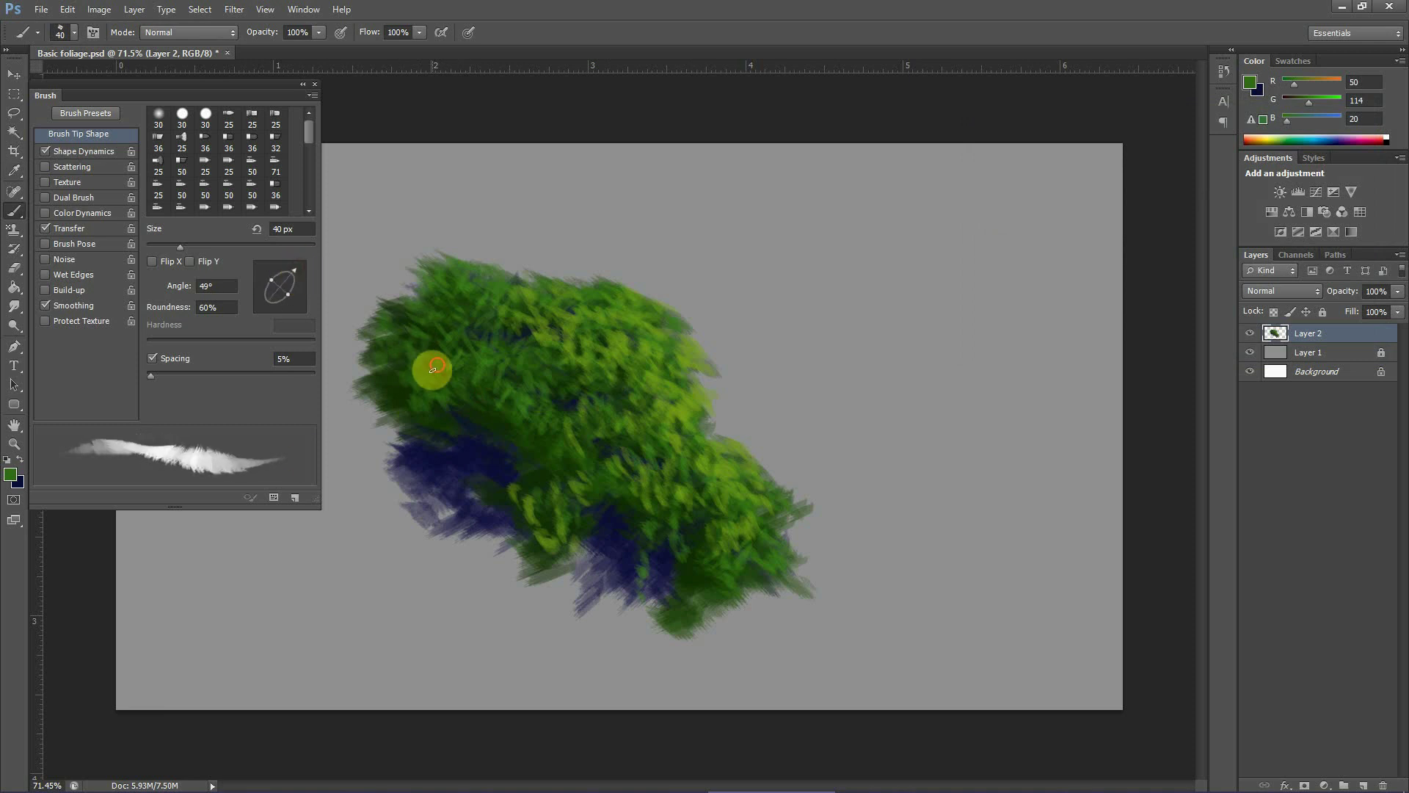
drag(351, 318, 419, 294)
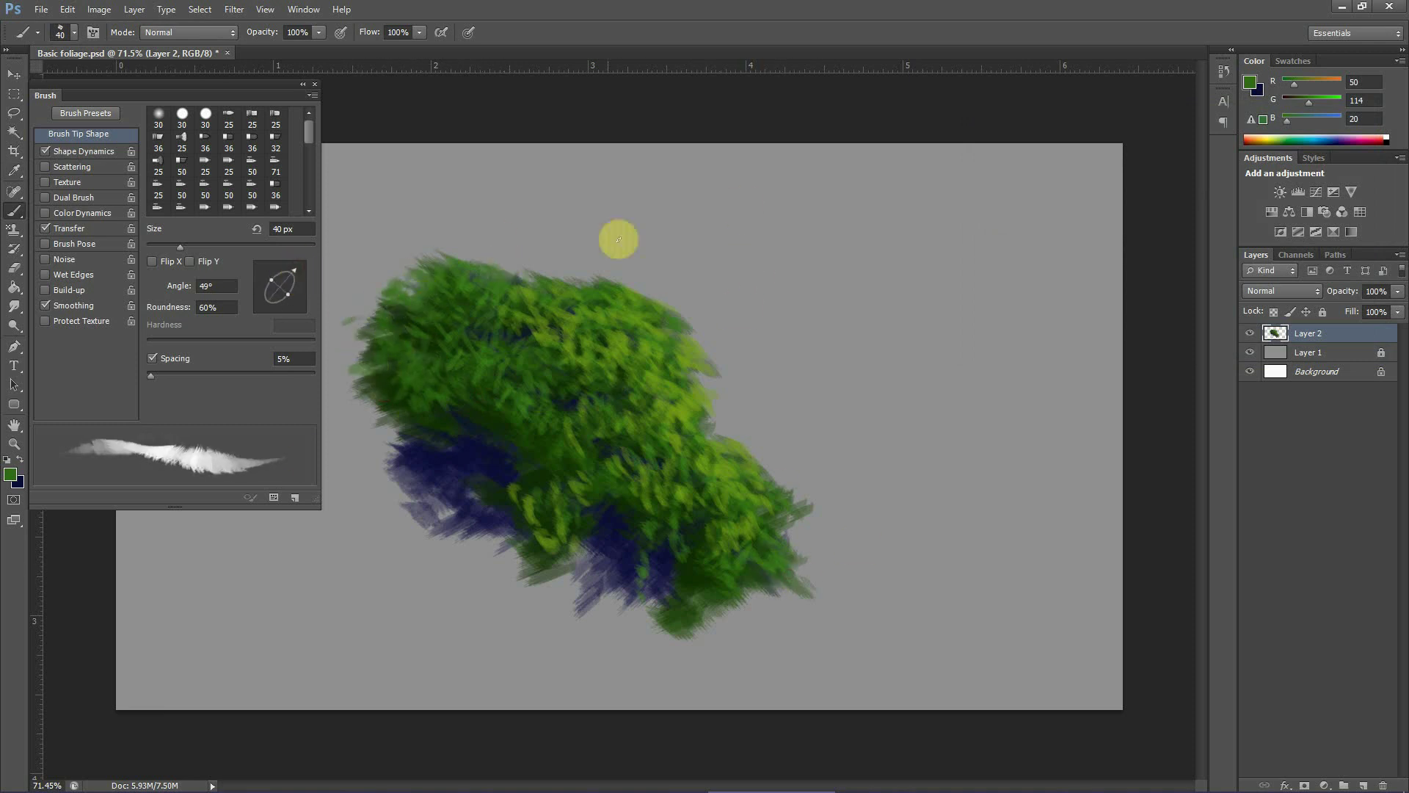
- Choose a muted dark blue (RGB 36, 36, 63) for the shadow areas along the foliage's lower edge
click(10, 474)
click(1060, 285)
key(Return)
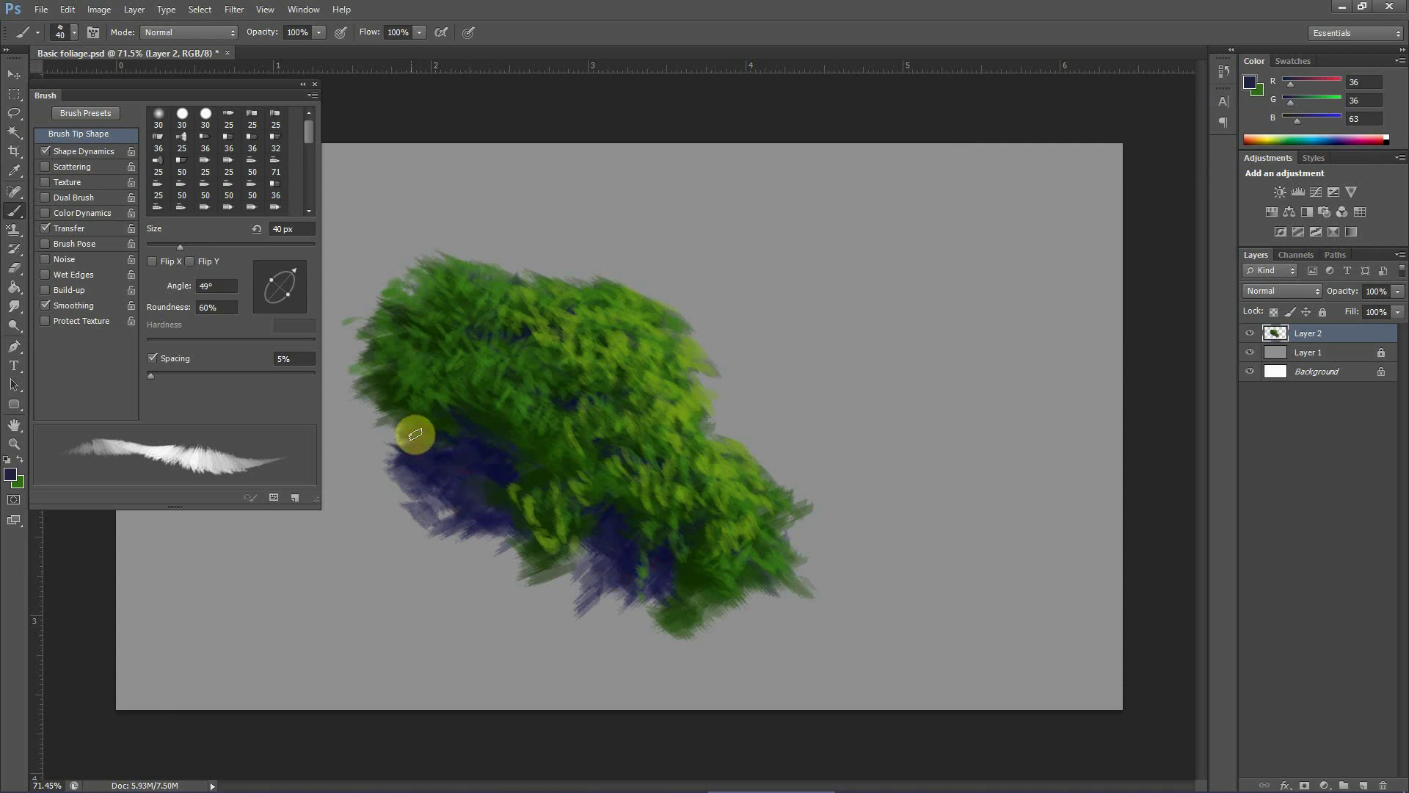
- Choose a dark green (RGB 42, 85, 19) and dab leaf strokes into the blue shadow at the foliage's lower left
key(x)
click(9, 476)
click(1125, 269)
key(Return)
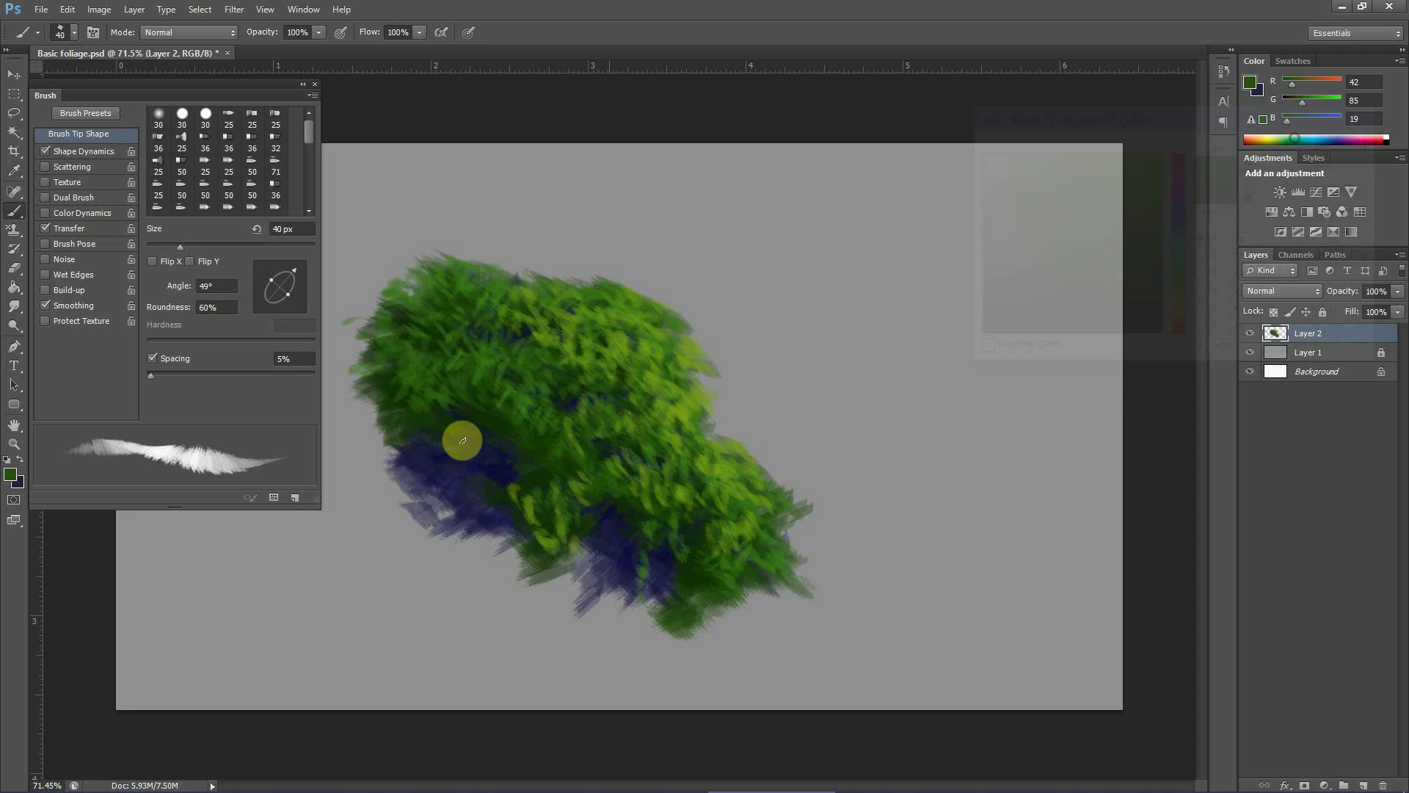
mouse_move(453, 442)
mouse_down()
mouse_move(445, 470)
mouse_move(477, 455)
mouse_up()
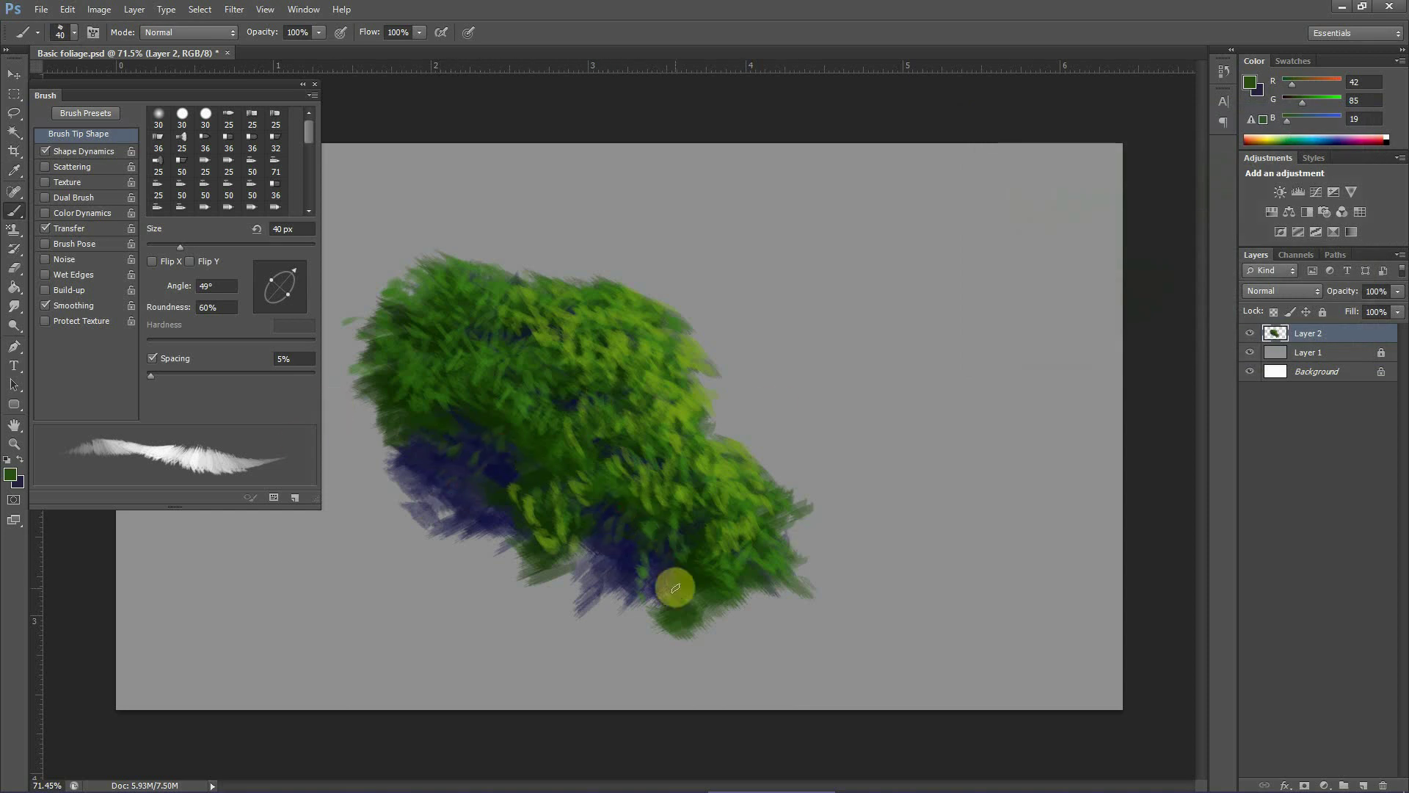
- Add a new layer above the foliage and select the hard round 30 px brush tip
click(16, 446)
mouse_move(511, 342)
mouse_down()
mouse_move(622, 476)
mouse_move(582, 433)
mouse_move(618, 88)
mouse_up()
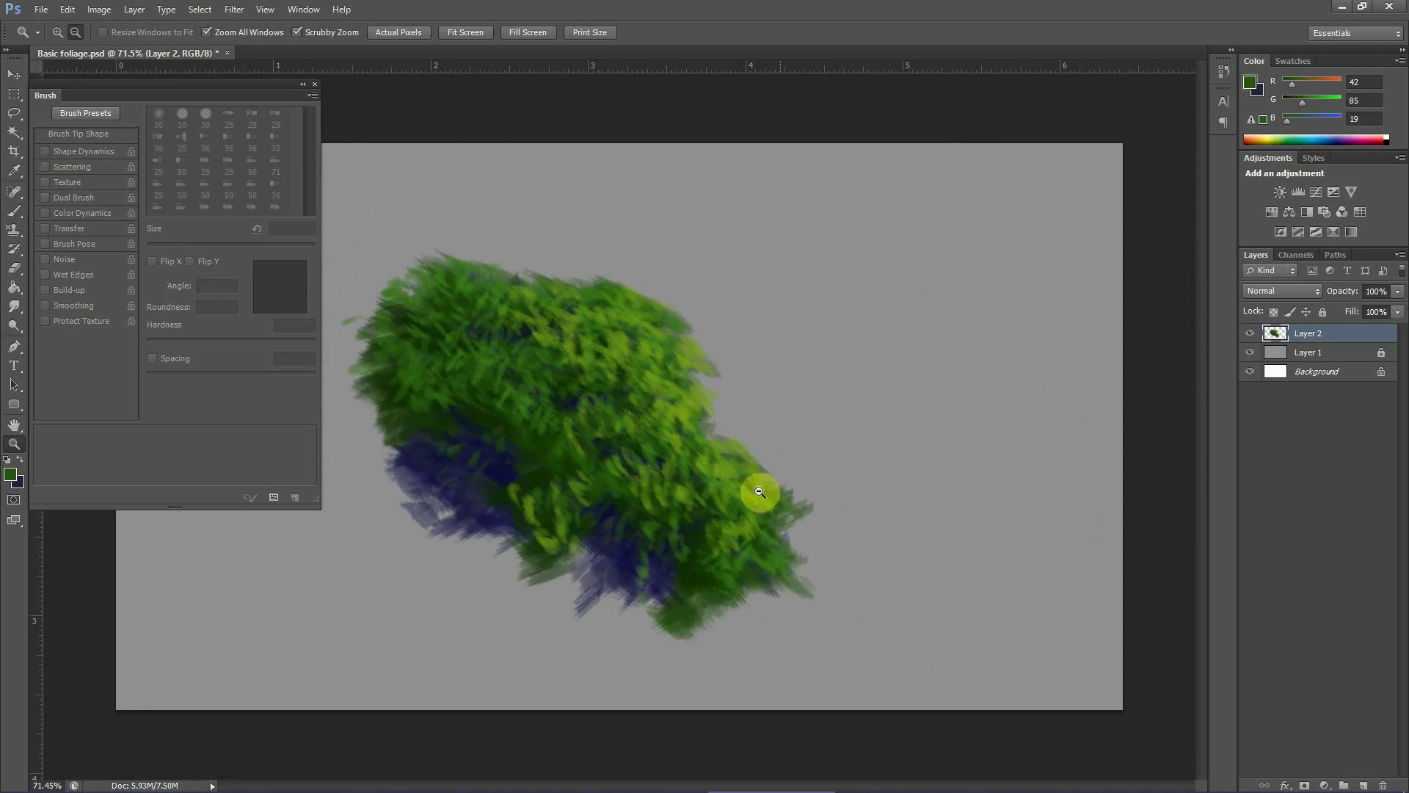
click(1362, 784)
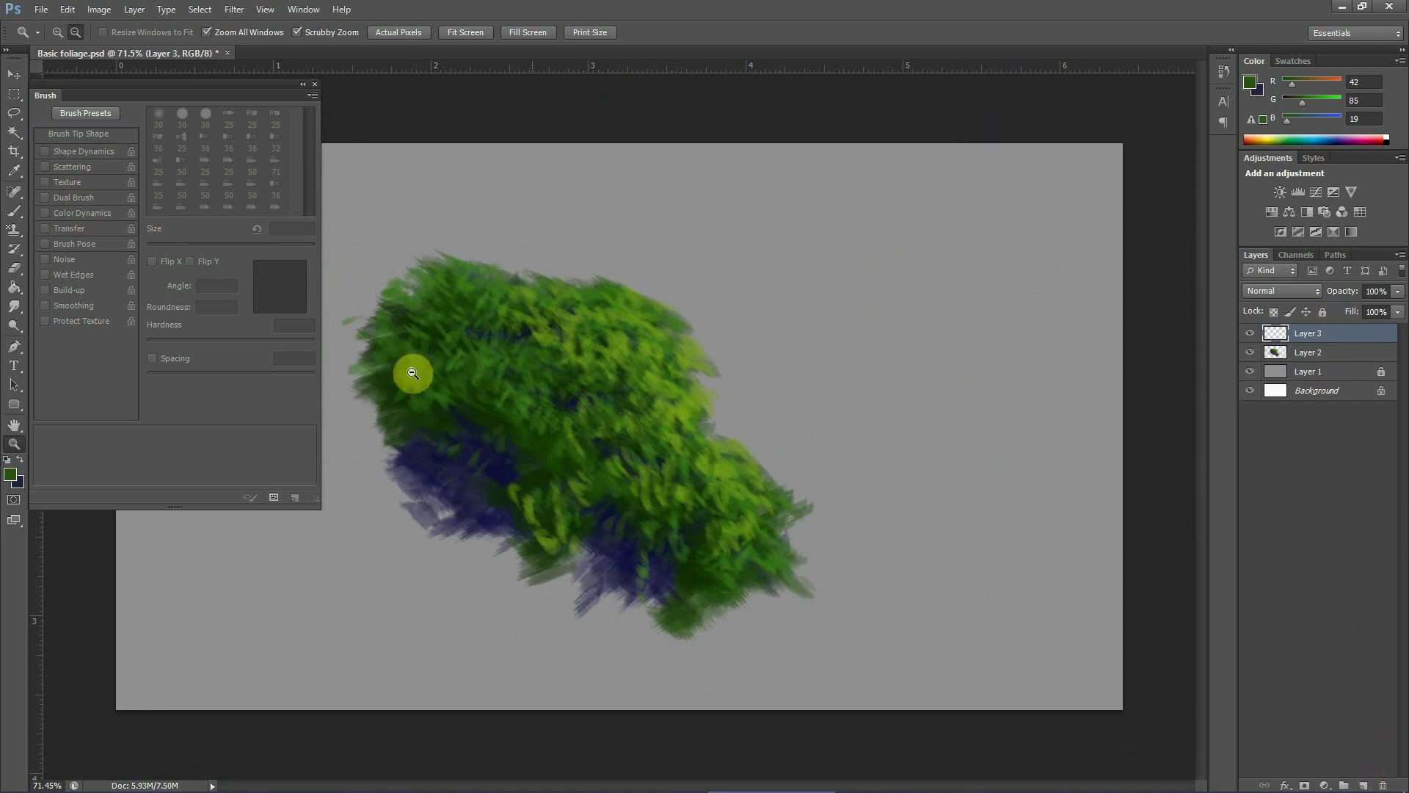
click(22, 209)
click(182, 117)
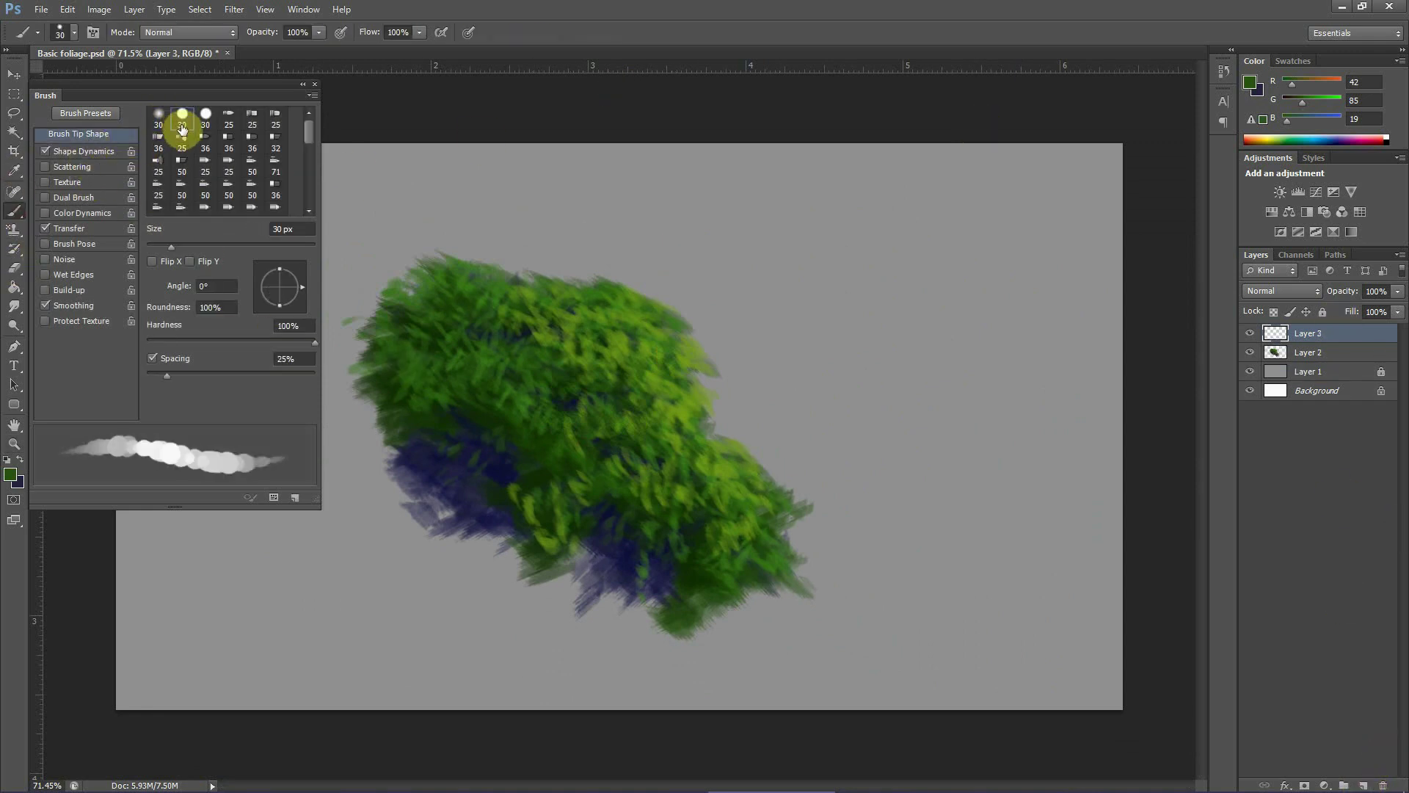
- Turn off Shape Dynamics and Transfer for the round brush and reduce its hardness to 62%
click(55, 153)
click(69, 228)
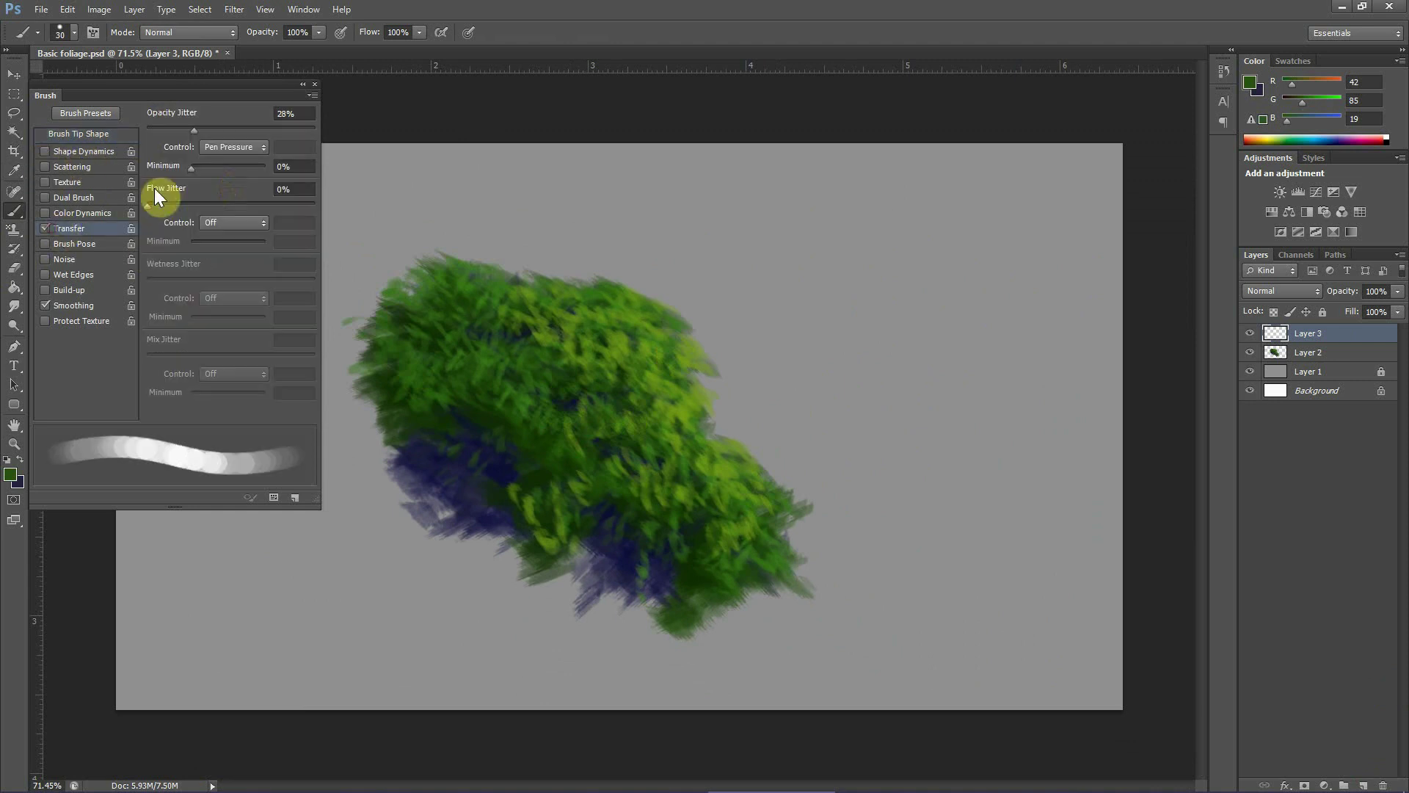
click(104, 136)
click(46, 229)
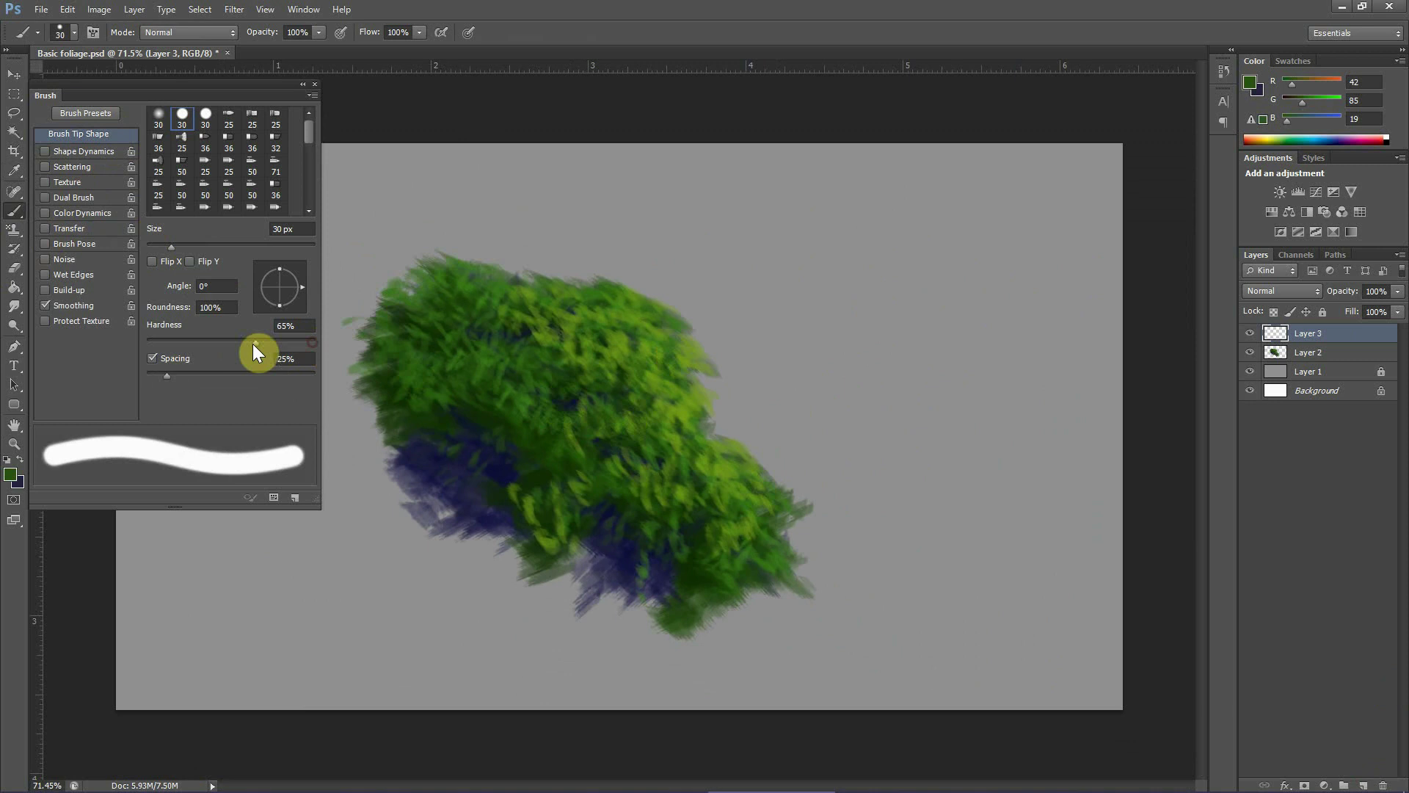
drag(249, 344, 253, 342)
- Enable Shape Dynamics with 100% size jitter and Transfer with 0% opacity jitter, both controlled by pen pressure
click(90, 151)
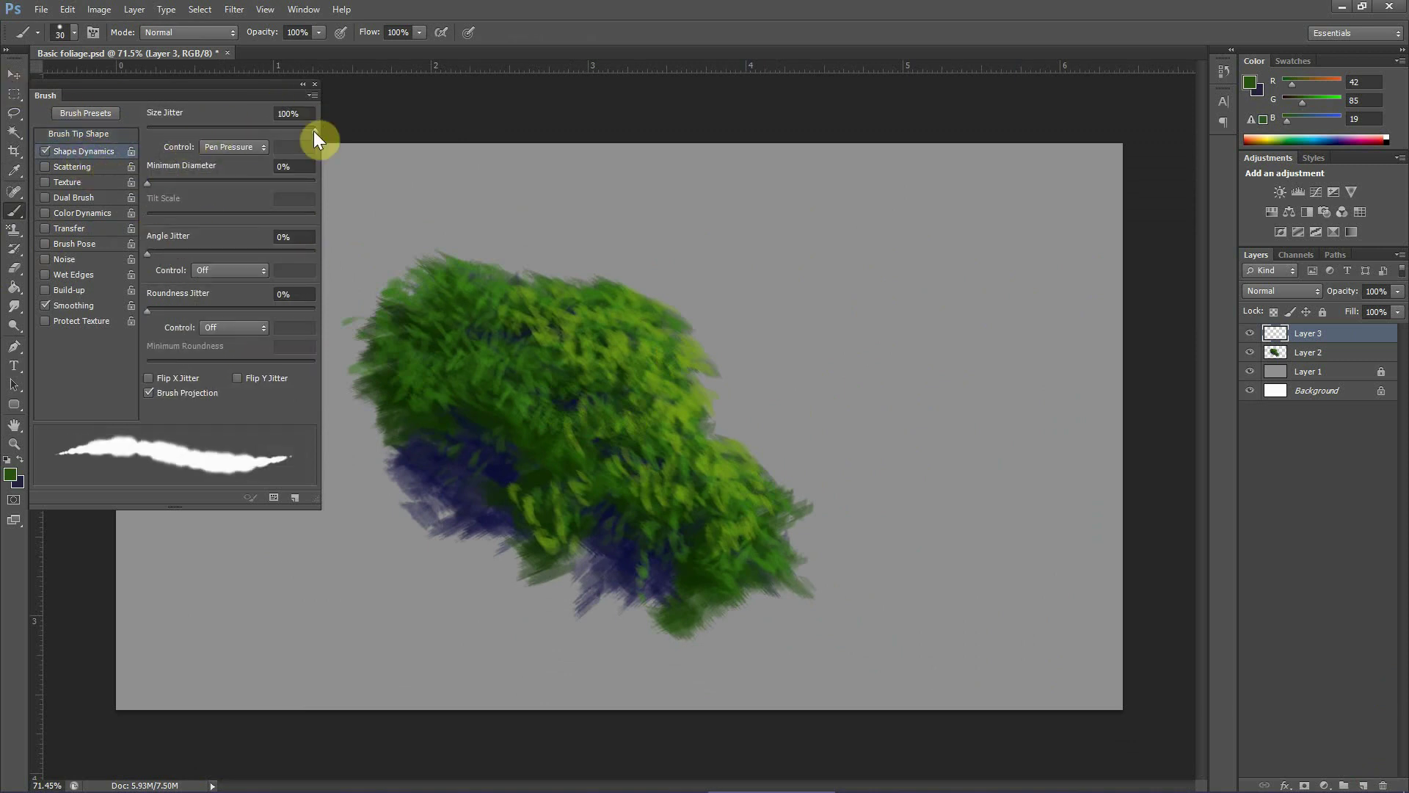
key(ctrl+1)
click(181, 146)
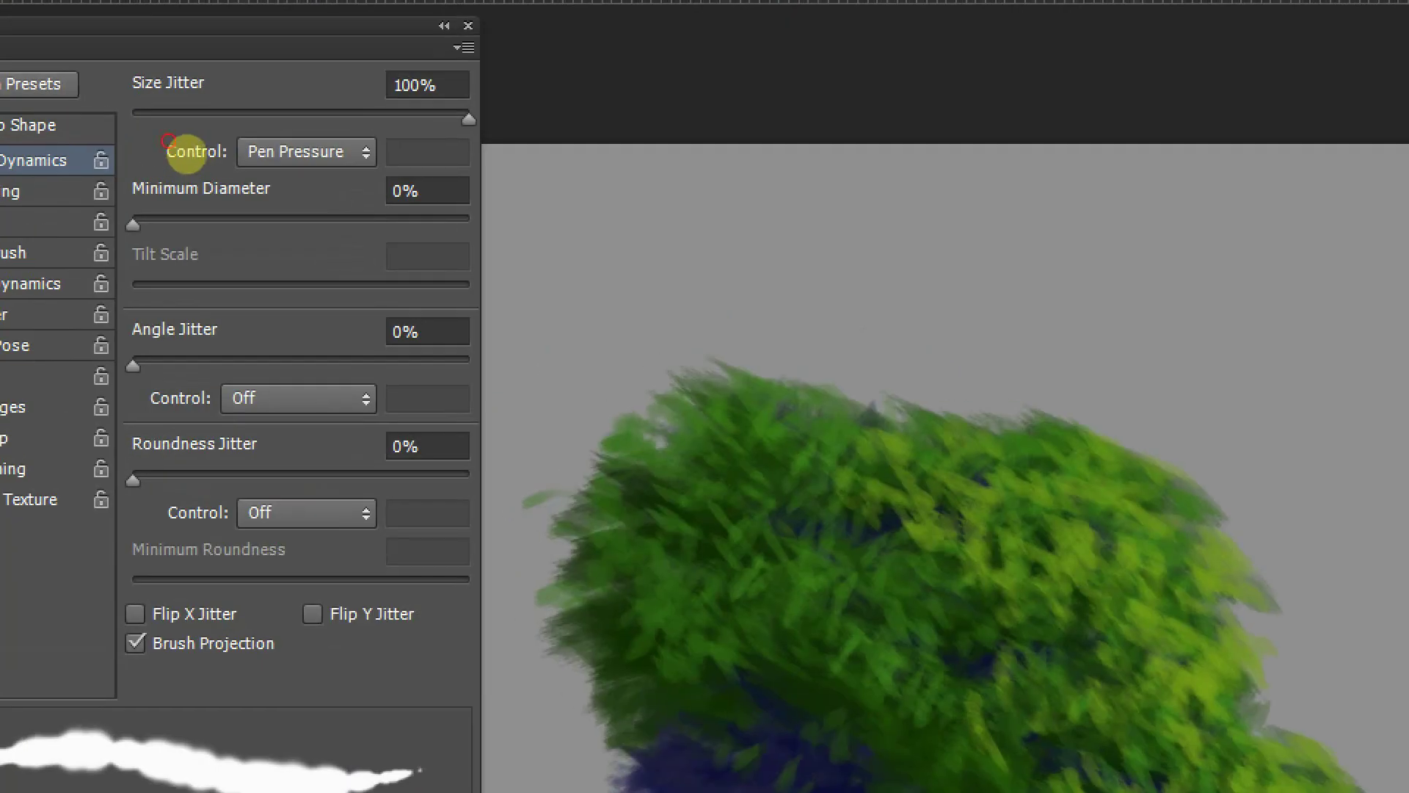
drag(392, 135, 327, 185)
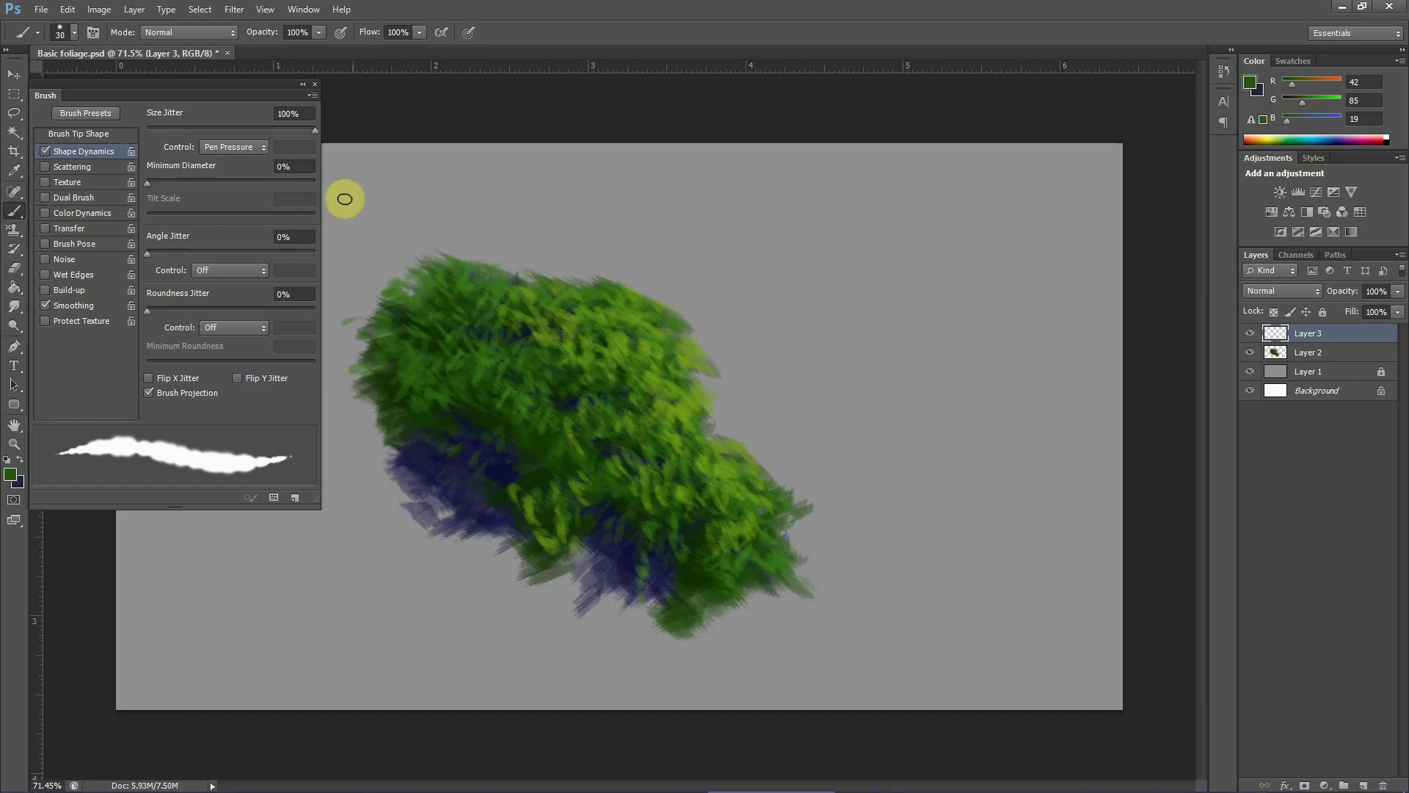
click(85, 230)
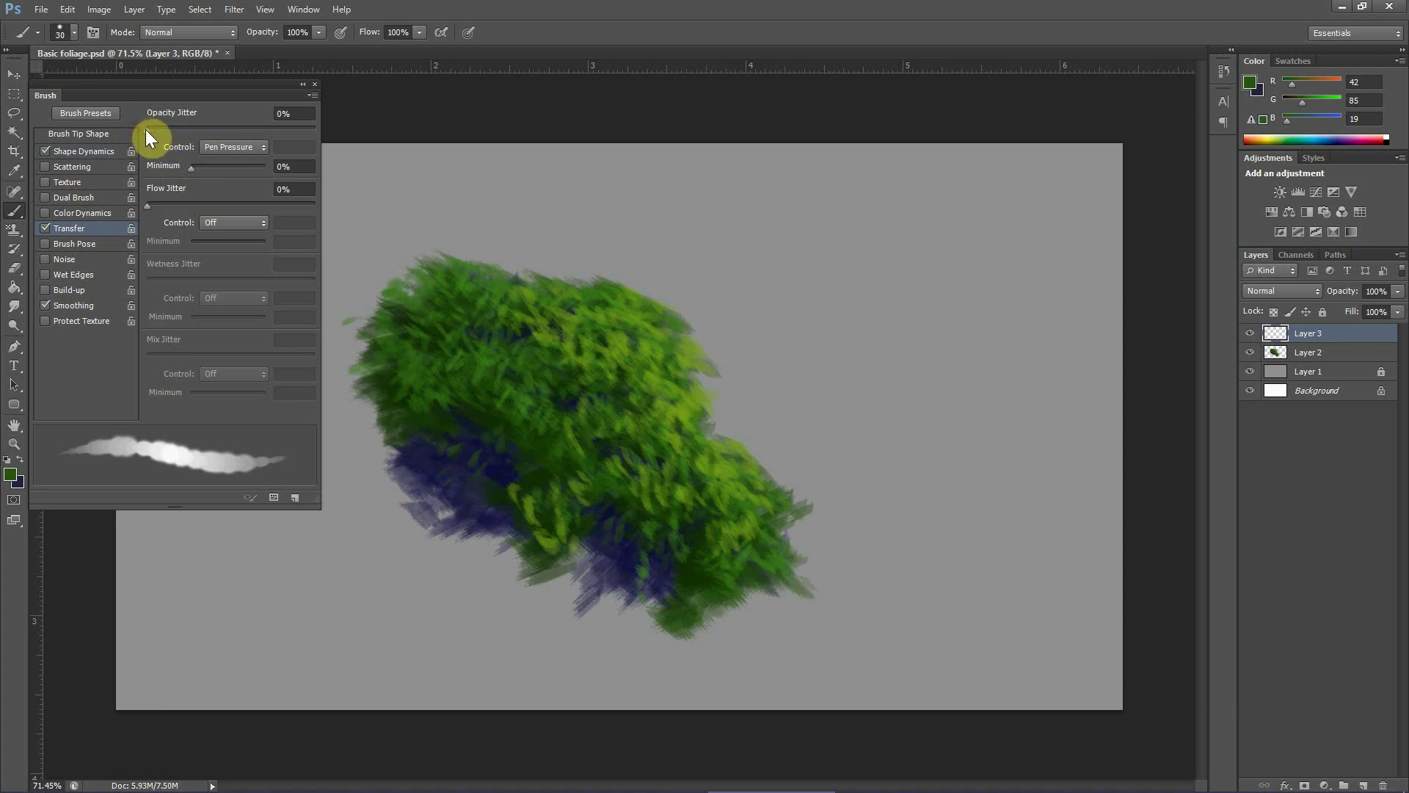
- Enable Scattering for the round brush at 511% and control it by pen pressure
click(82, 170)
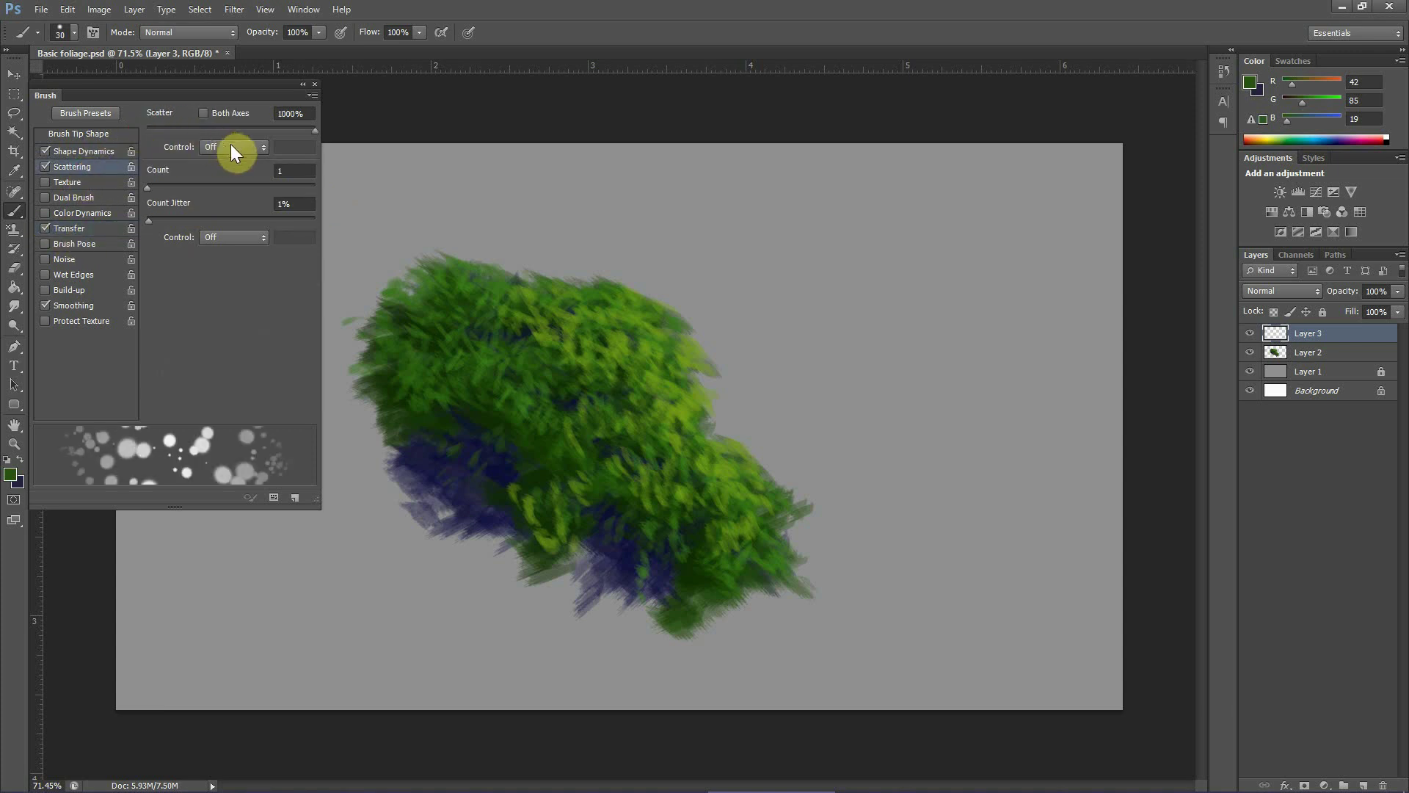
drag(311, 126, 235, 132)
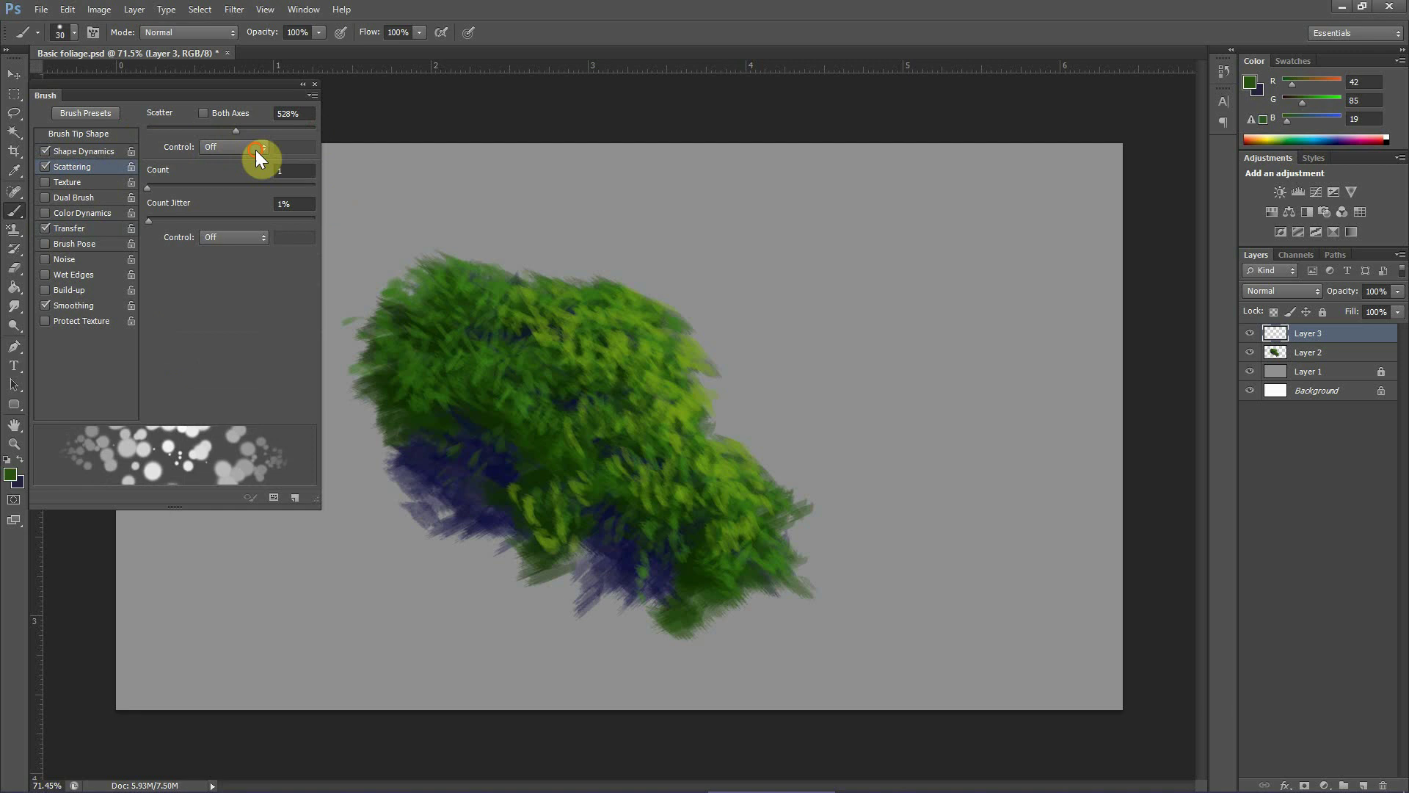
click(256, 148)
click(248, 194)
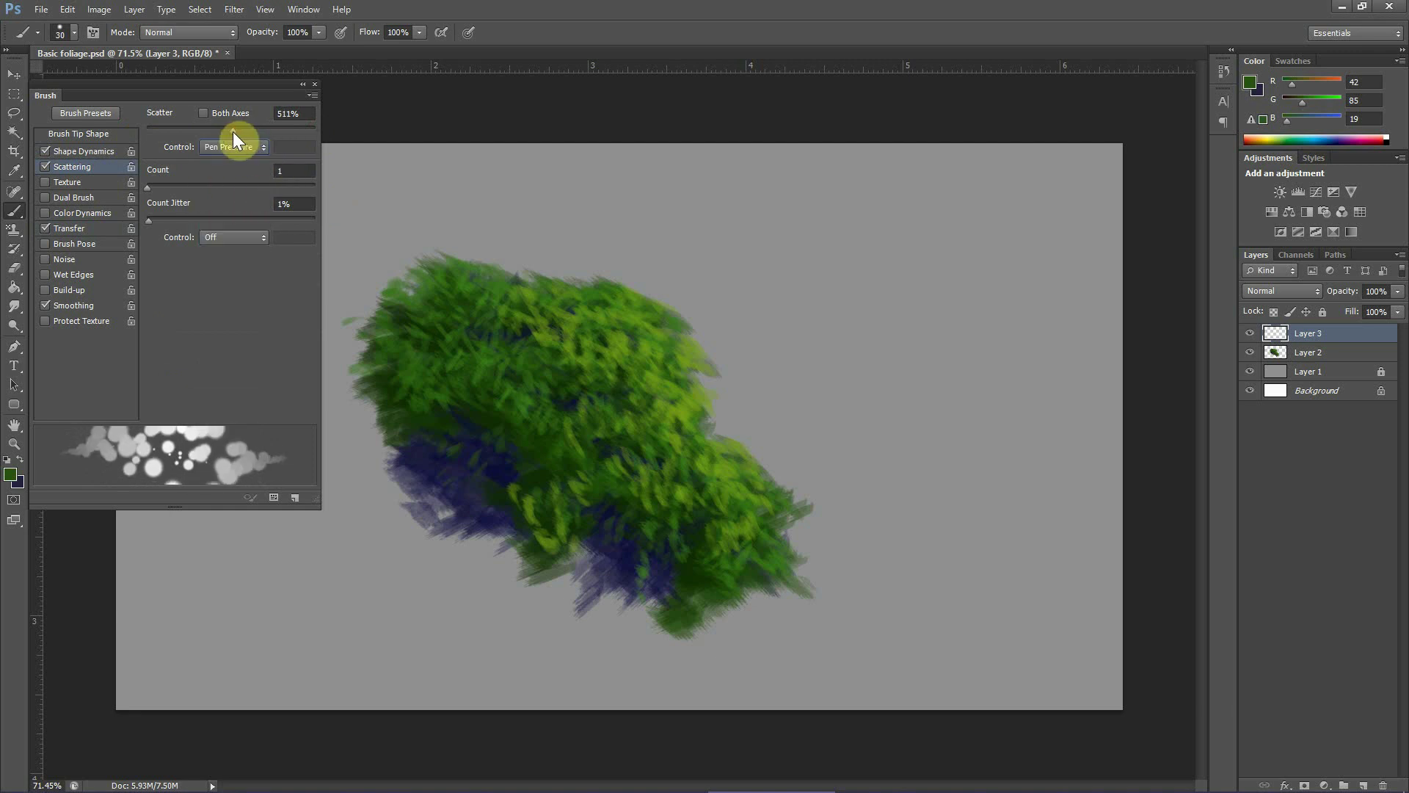
- Set the round brush tip to 55% roundness, trying a 148° angle before setting the angle to 23°
click(101, 135)
drag(279, 305, 256, 267)
click(207, 286)
text(60)
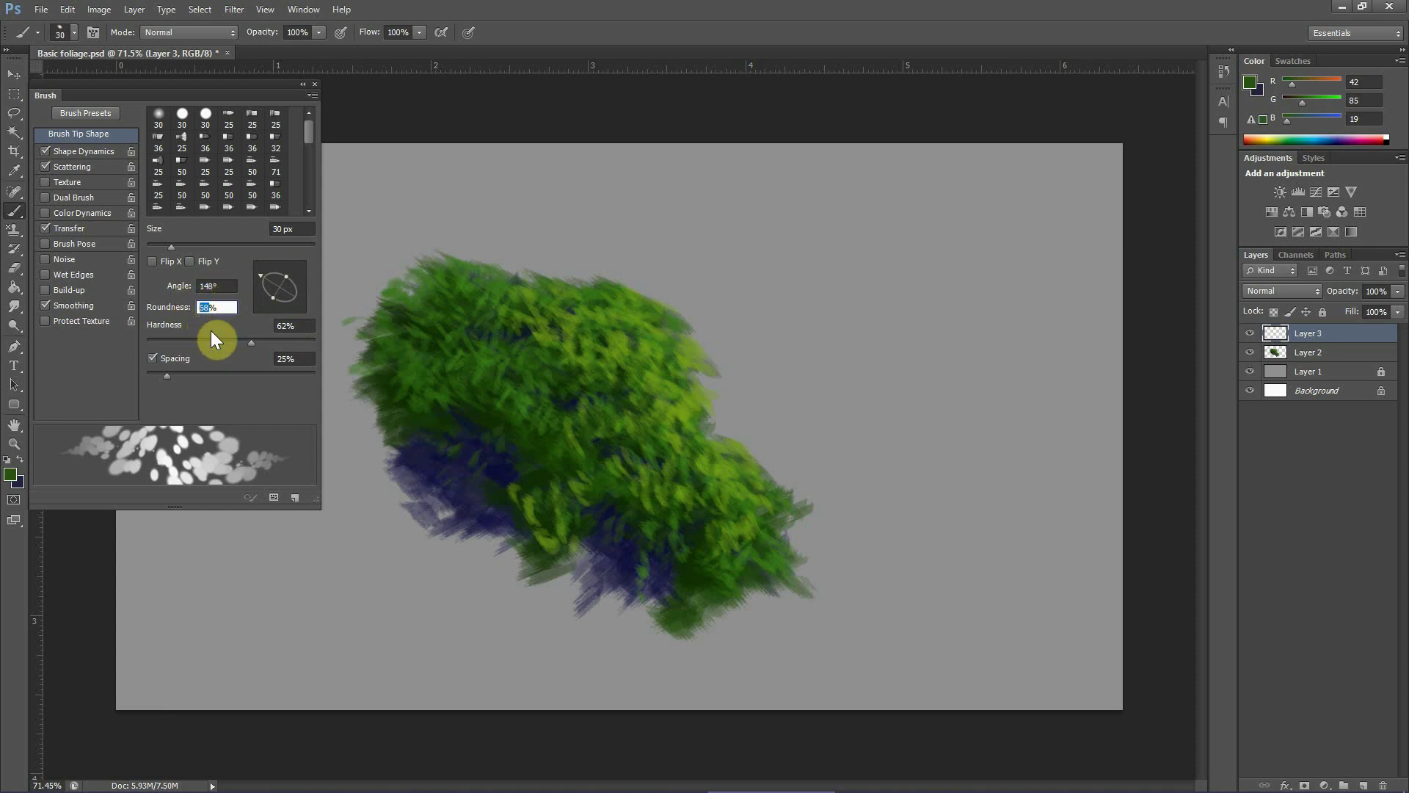
text(50)
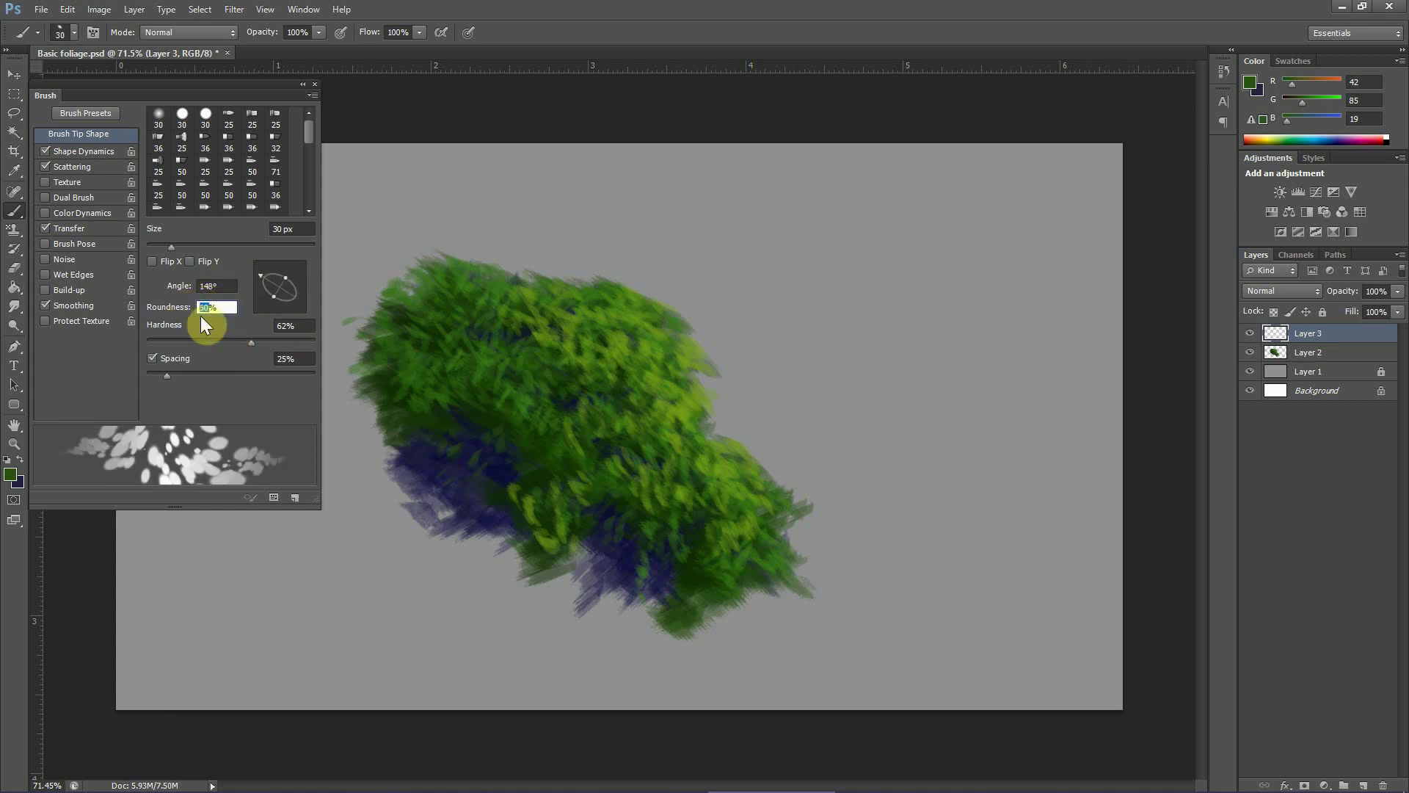
text(55)
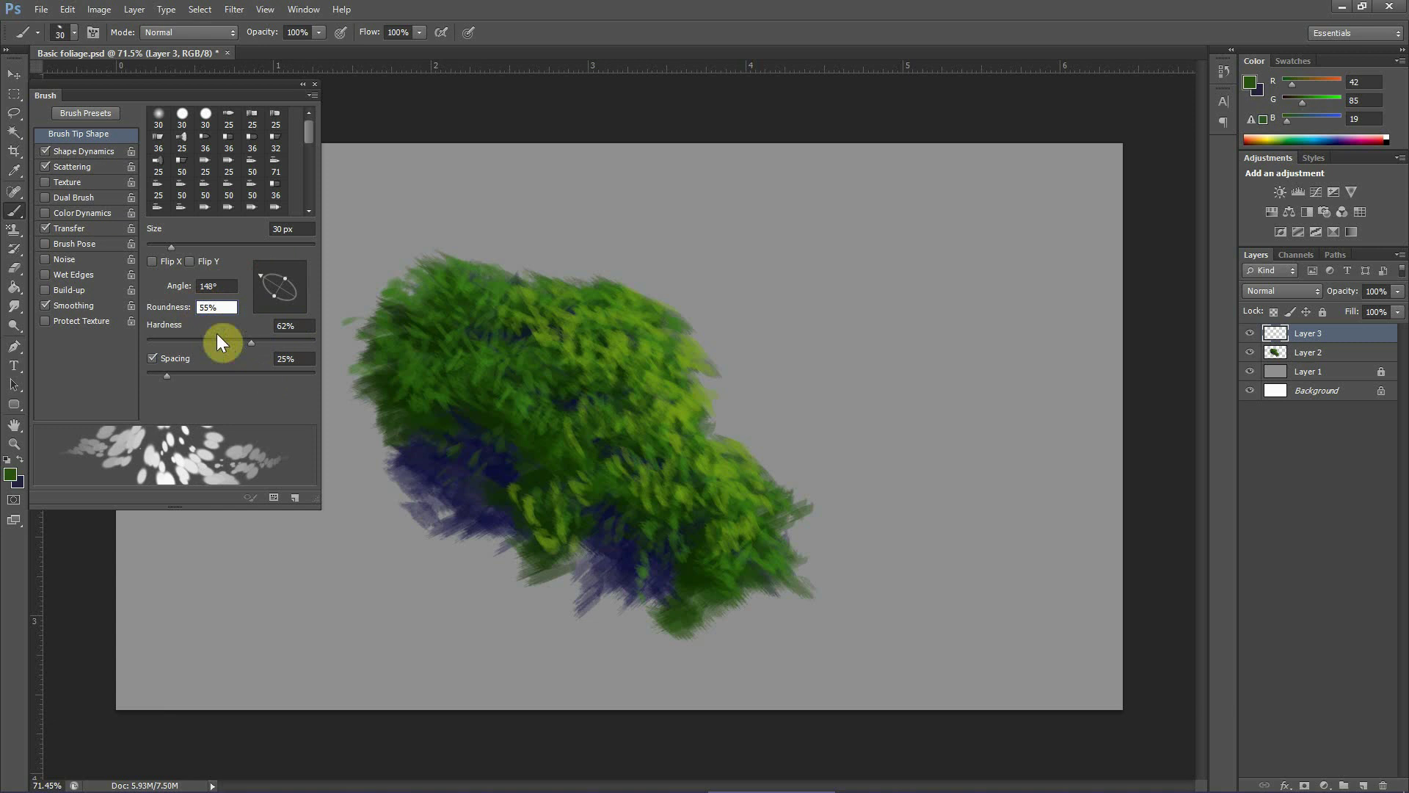
drag(258, 274, 304, 274)
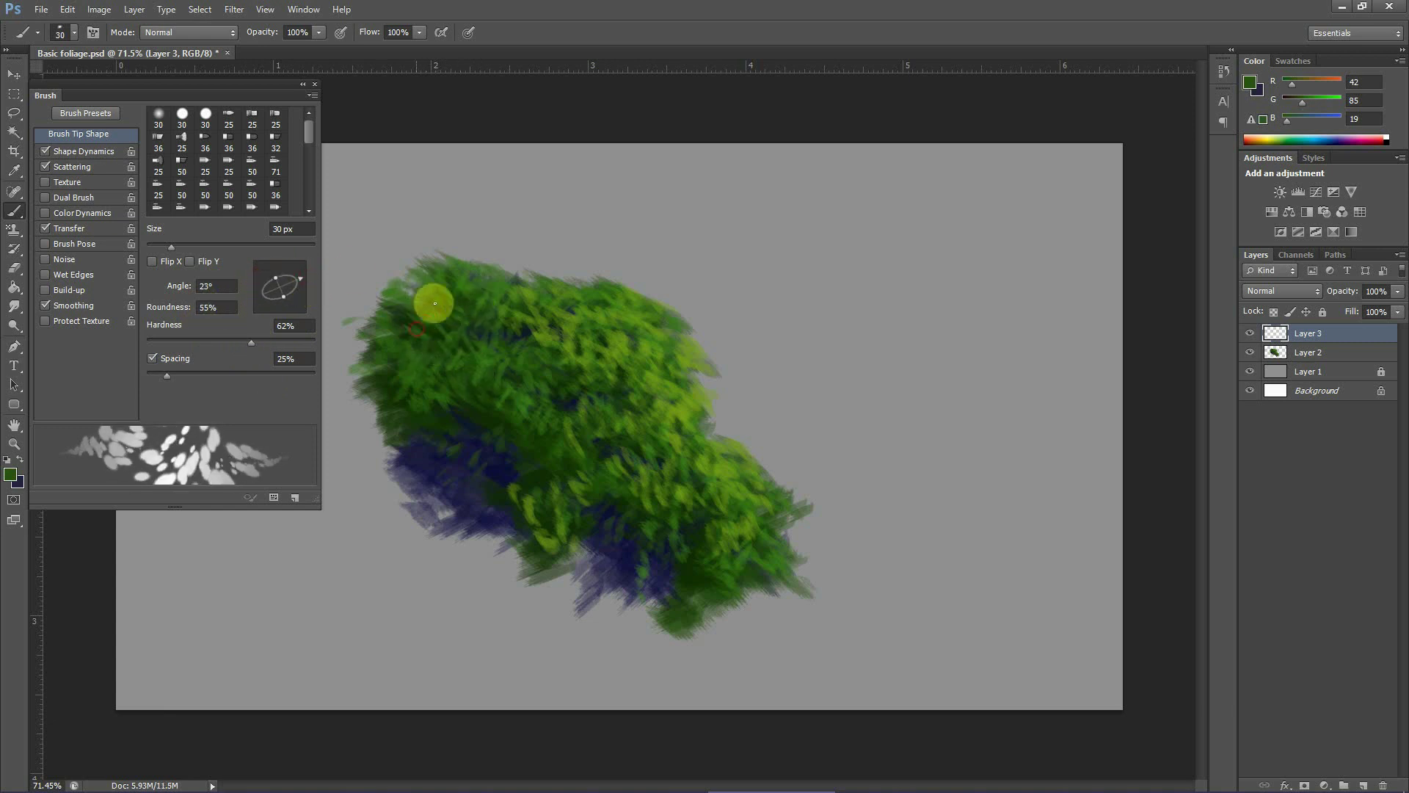
- Set the foreground colour to yellow-green RGB 136, 182, 27 and dab leaf highlights over the foliage, changing the tip angle between strokes
click(1170, 303)
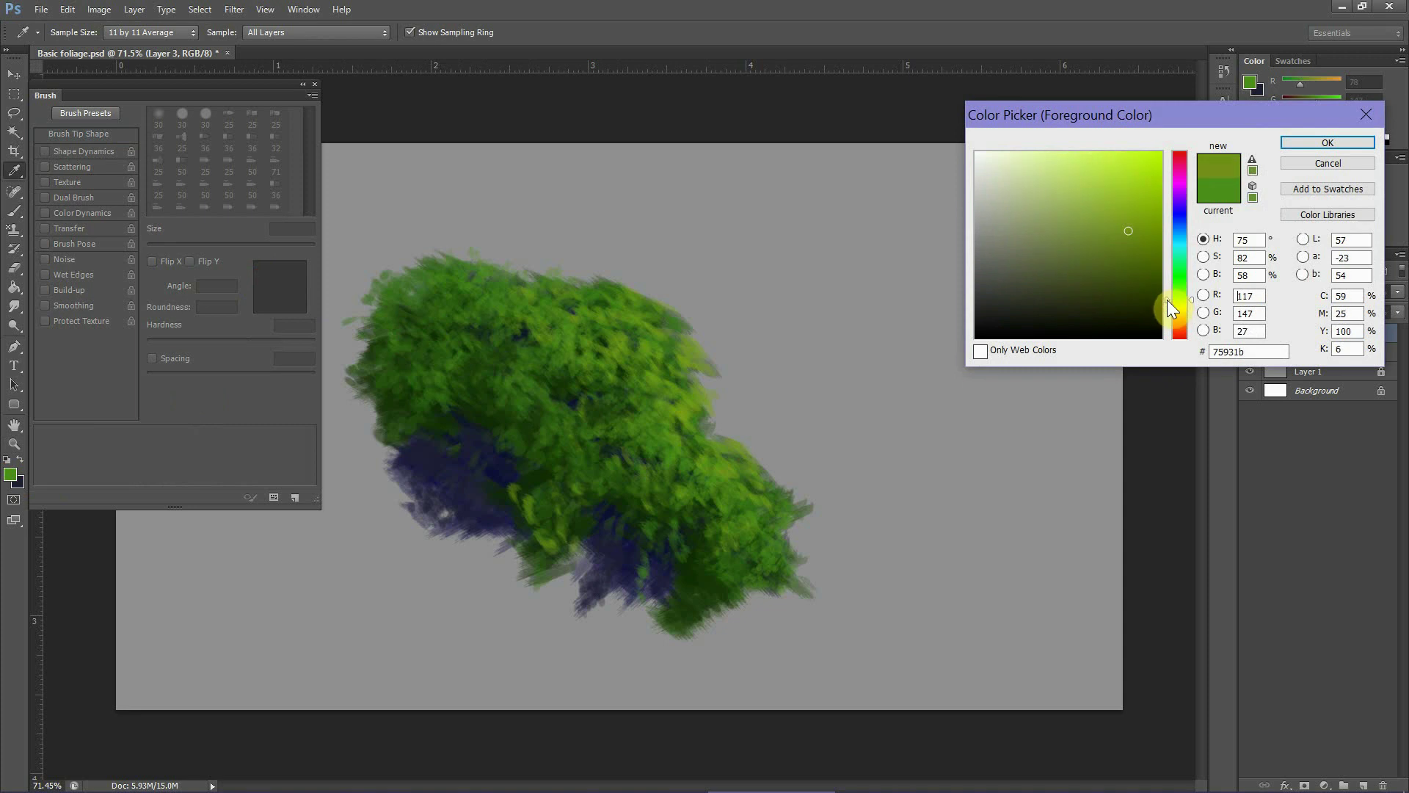
click(1136, 204)
click(1327, 142)
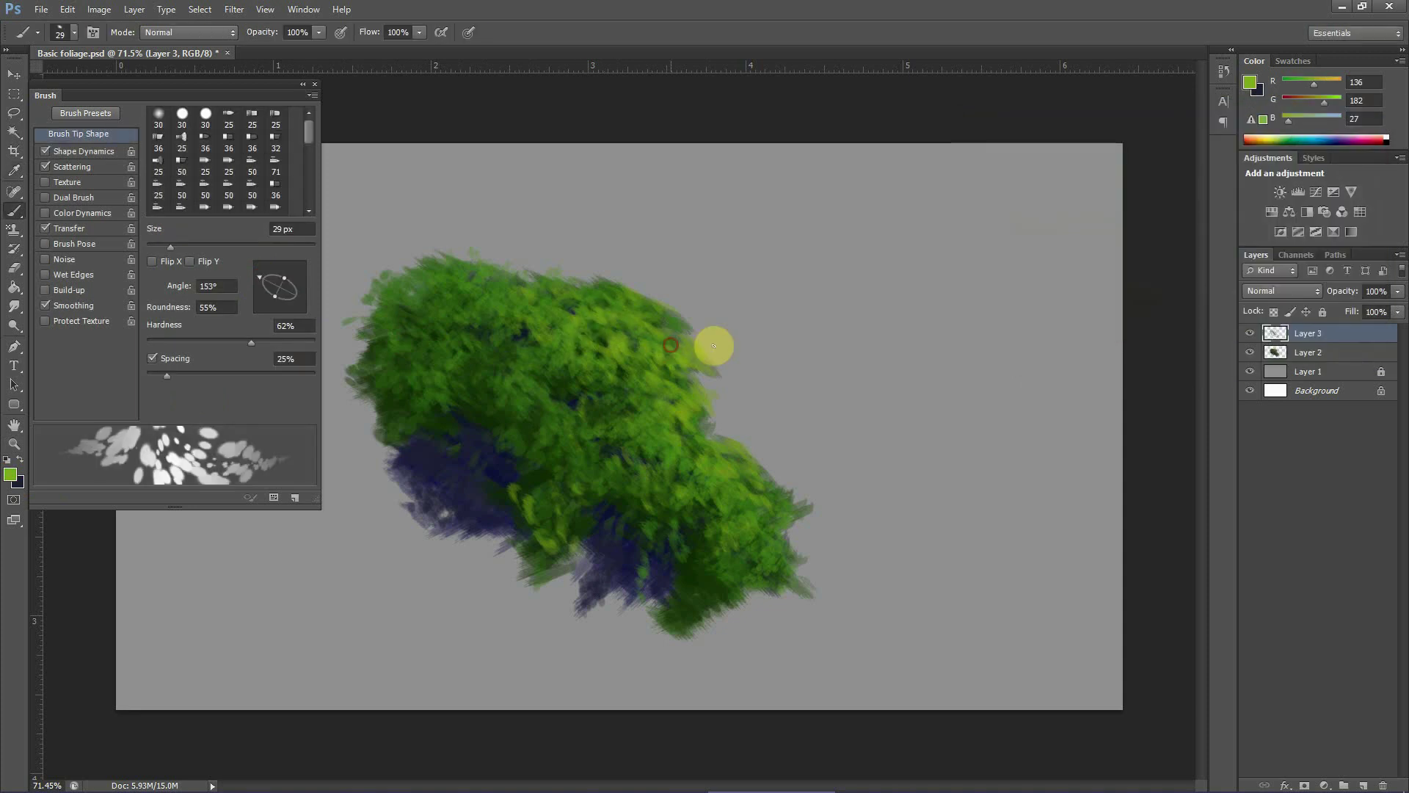
drag(764, 491, 795, 521)
drag(267, 276, 304, 275)
drag(724, 579, 701, 606)
drag(499, 302, 480, 293)
- Set the foreground colour to dark green RGB 20, 48, 5 and paint shadow leaves in the middle of the foliage
click(11, 475)
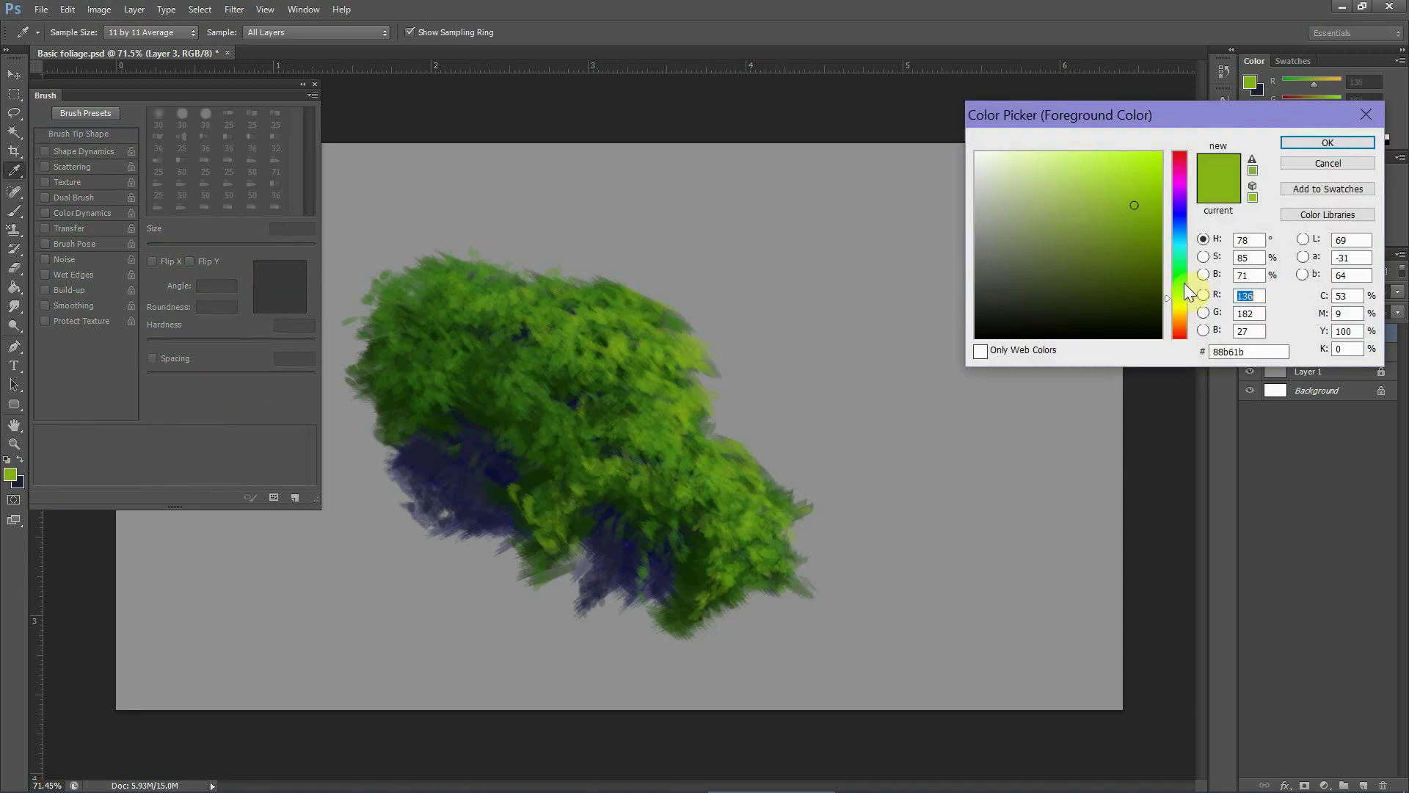
click(1180, 286)
click(1136, 292)
click(1327, 143)
drag(626, 402, 633, 403)
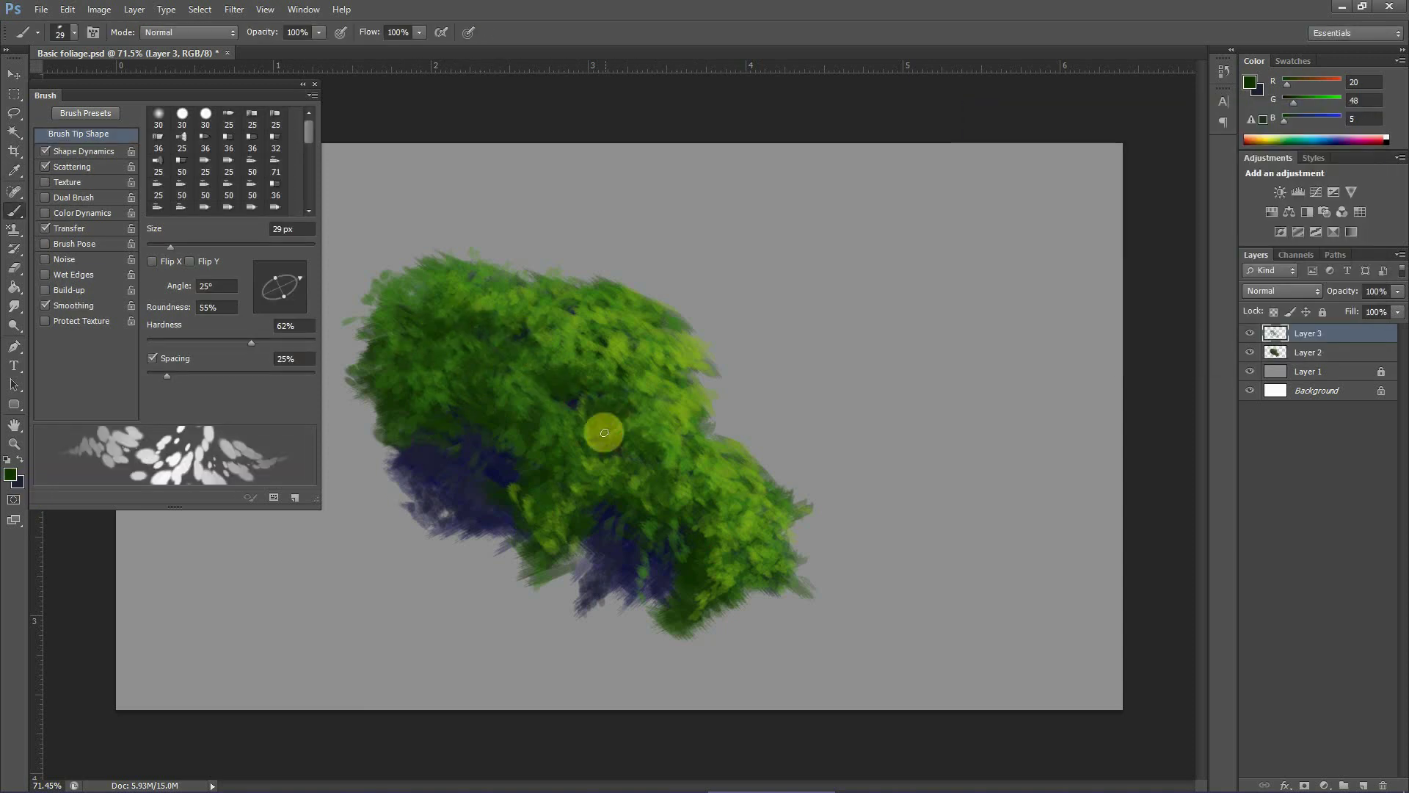
- Set the foreground colour to bright yellow-green RGB 147, 189, 33 and paint highlights across the upper and right foliage, varying the tip angle
click(1250, 82)
click(1124, 220)
key(Return)
mouse_move(629, 327)
mouse_down()
mouse_move(642, 380)
mouse_move(783, 500)
mouse_up()
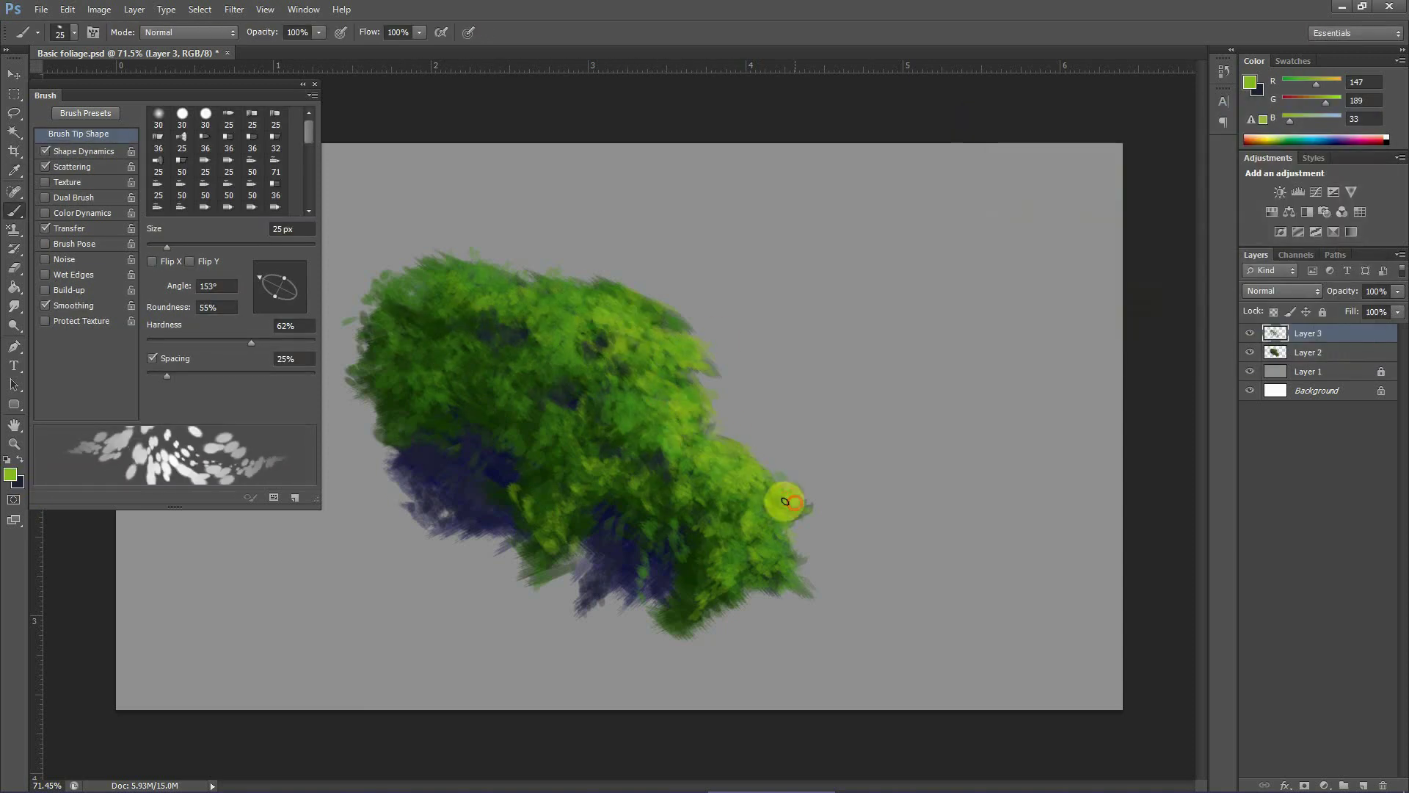
drag(572, 304, 546, 371)
click(300, 276)
drag(440, 293, 492, 282)
drag(636, 311, 636, 410)
- Shift the foreground colour to golden yellow, shrink the brush and dab accents along the foliage's sunlit right side
click(1249, 82)
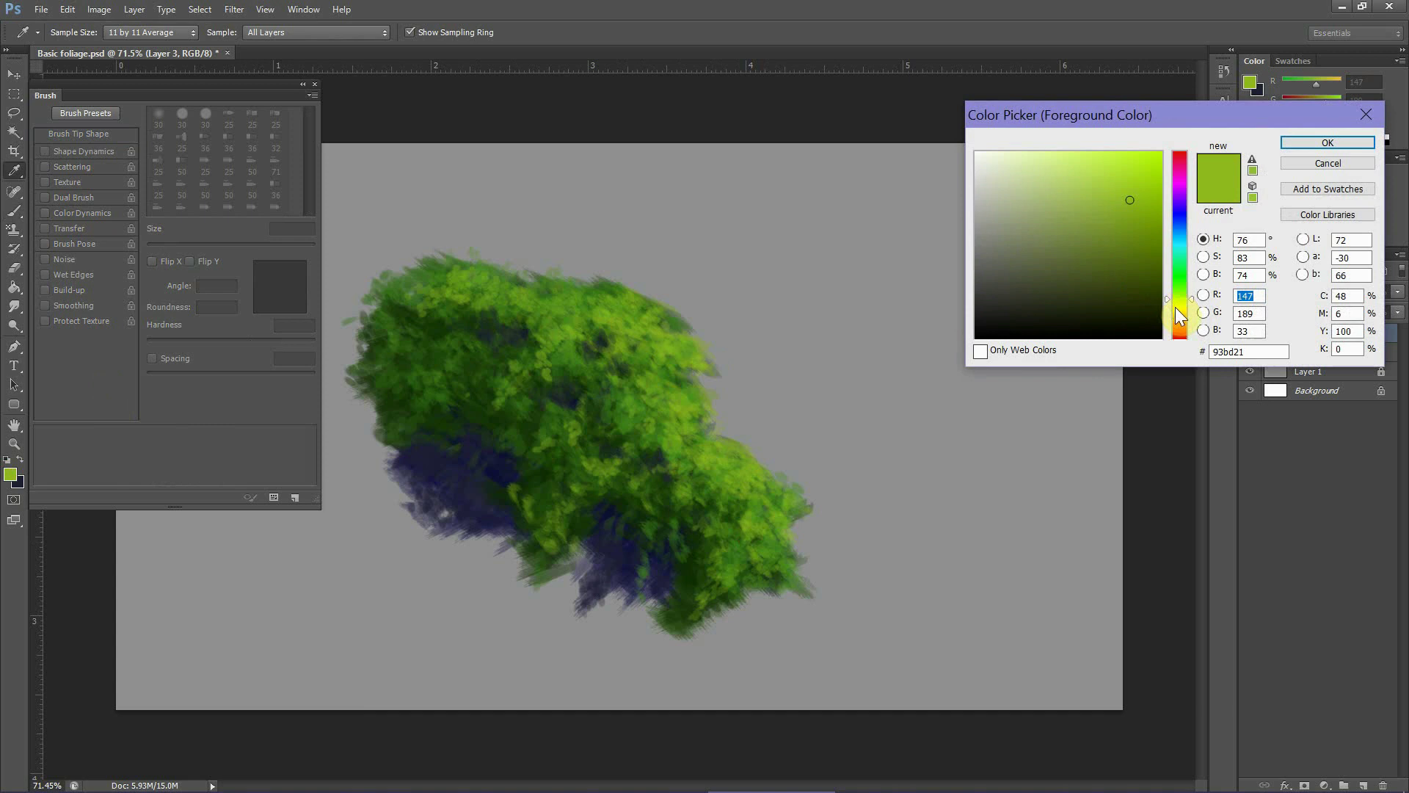
click(1177, 313)
key(Return)
key([)
mouse_move(638, 325)
mouse_down()
mouse_move(702, 353)
mouse_move(667, 362)
mouse_move(695, 398)
mouse_up()
drag(756, 449, 749, 534)
- Swap to the dark blue and paint leaf clusters along the foliage's shaded lower-left underside, varying the tip angle
key(x)
click(292, 268)
drag(411, 482, 394, 463)
mouse_move(516, 552)
mouse_down()
mouse_move(528, 575)
mouse_move(550, 566)
mouse_up()
click(266, 270)
drag(420, 496, 481, 535)
- Add a new layer between Layer 2 and Layer 3 and choose the 30 px hard round brush with Scattering turned off
click(1315, 358)
click(1363, 785)
click(182, 115)
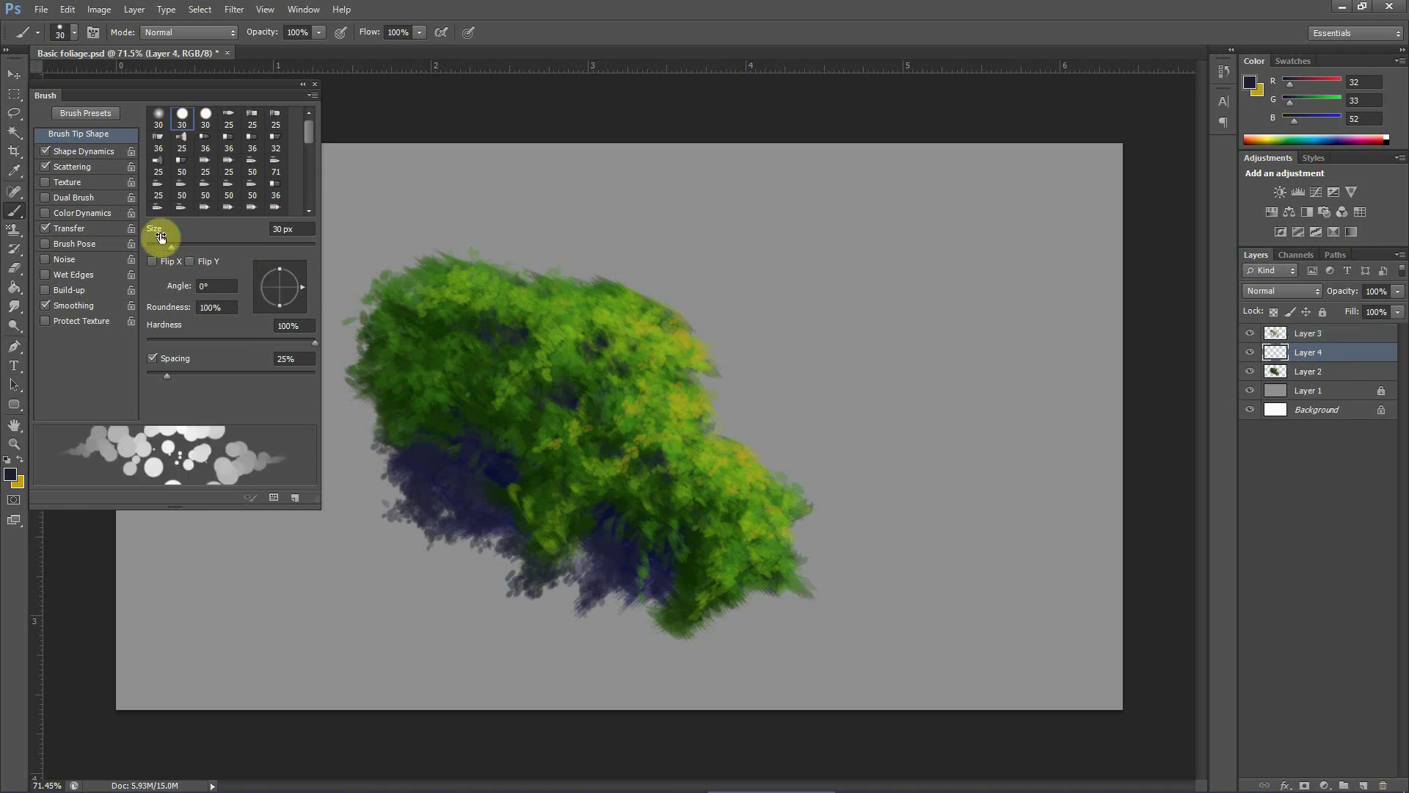
click(46, 167)
click(83, 151)
click(302, 84)
- Set the foreground colour to black and draw a thin trunk and branches beneath the foliage on Layer 4
click(1250, 82)
click(1032, 339)
key(Return)
key(b)
drag(482, 444, 481, 670)
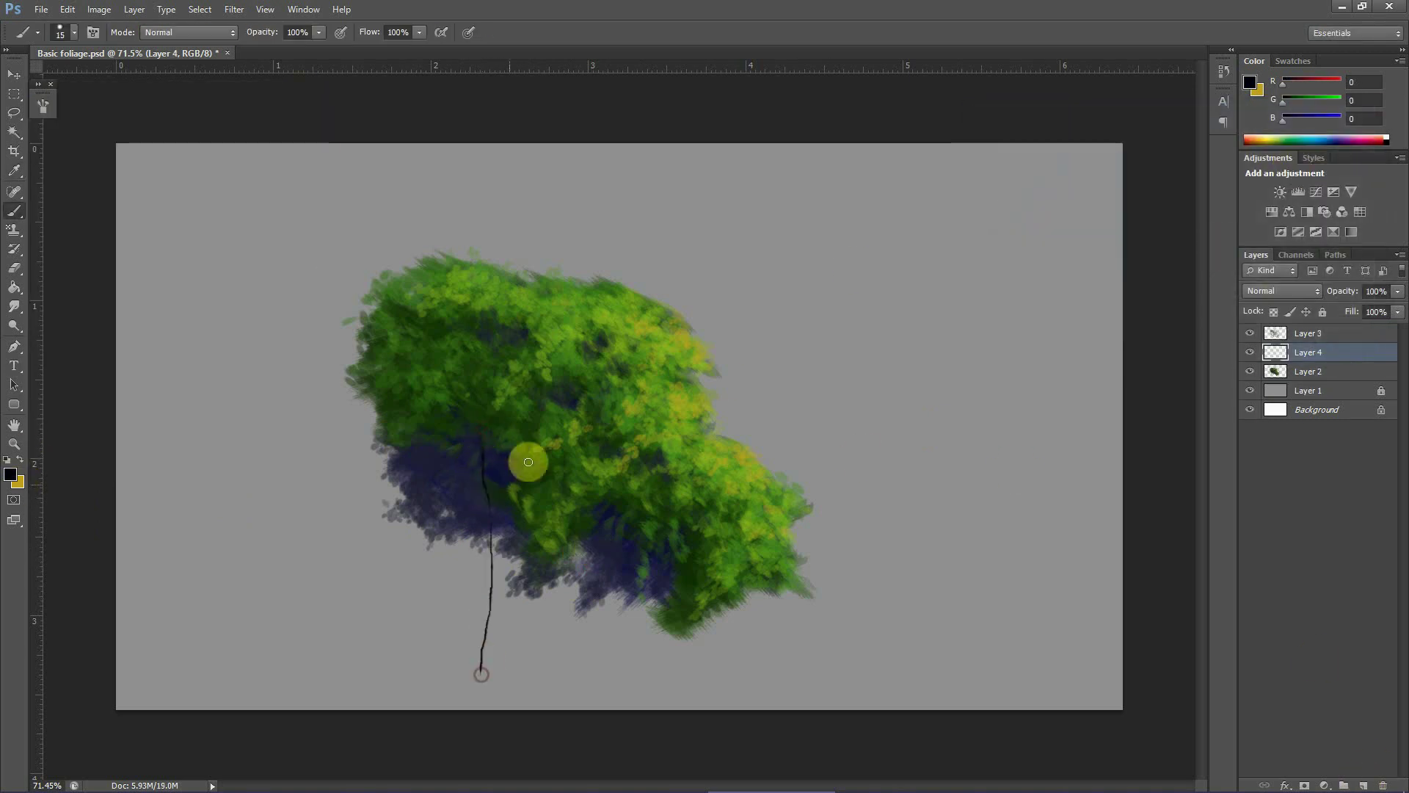
drag(565, 462, 509, 568)
- Set the foreground colour to gray-blue RGB 63, 63, 78 and paint more branches and lighter strokes under the foliage
click(1250, 82)
click(1009, 283)
key(Return)
drag(428, 444, 452, 499)
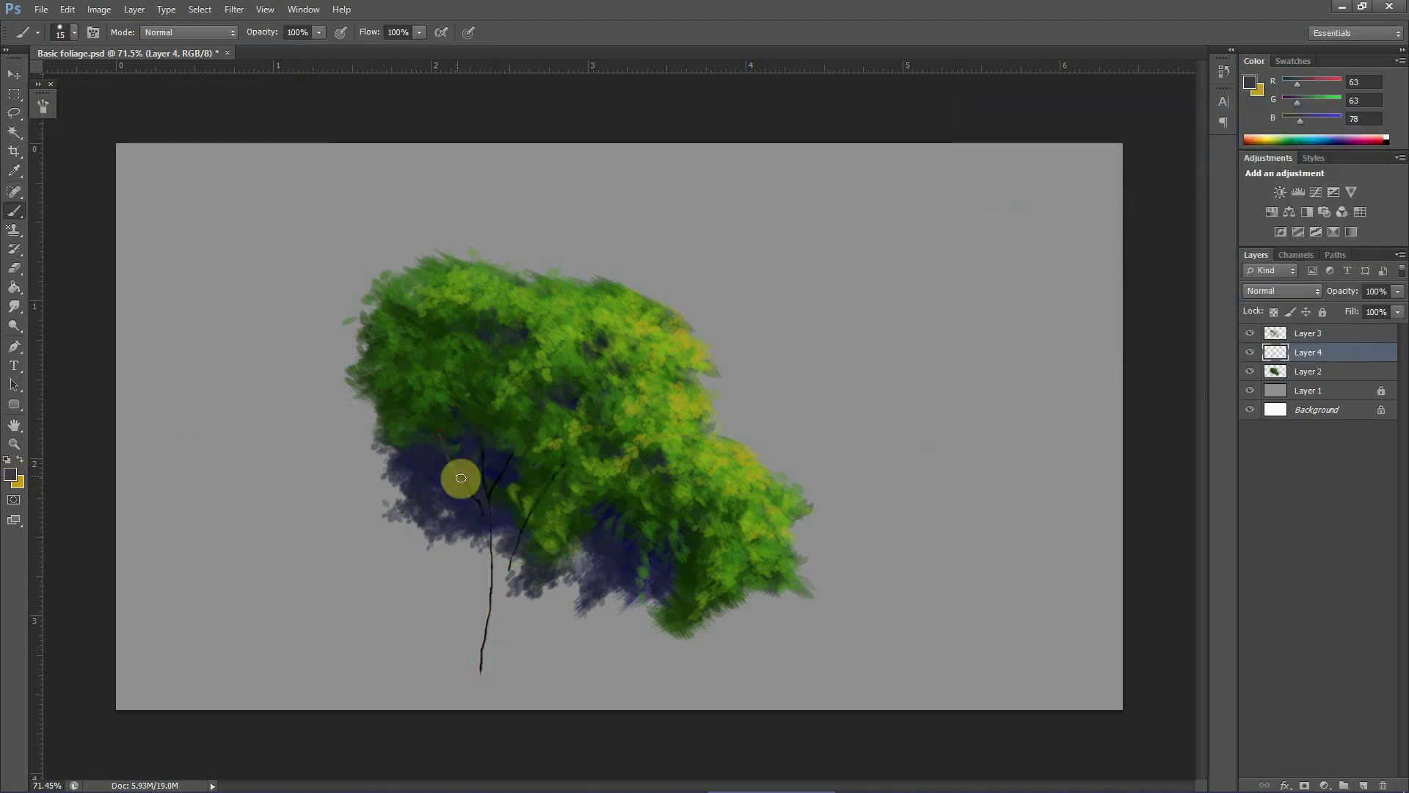
drag(478, 431, 486, 490)
drag(615, 515, 509, 631)
- Swap back to black and rework the lower end of the branch to the right of the trunk
click(20, 459)
click(10, 474)
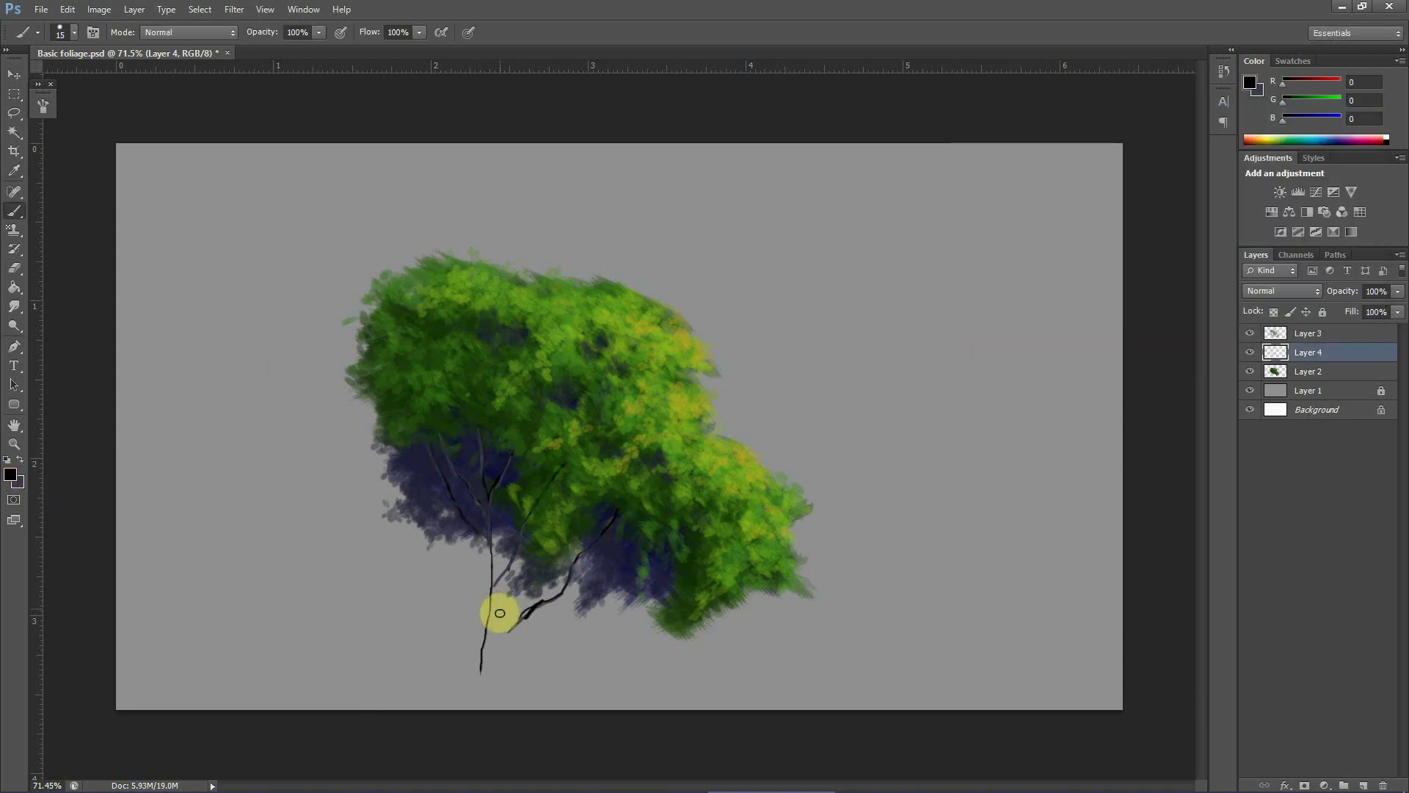
key(e)
scroll(441, 514, up, 1)
key(b)
drag(569, 591, 513, 614)
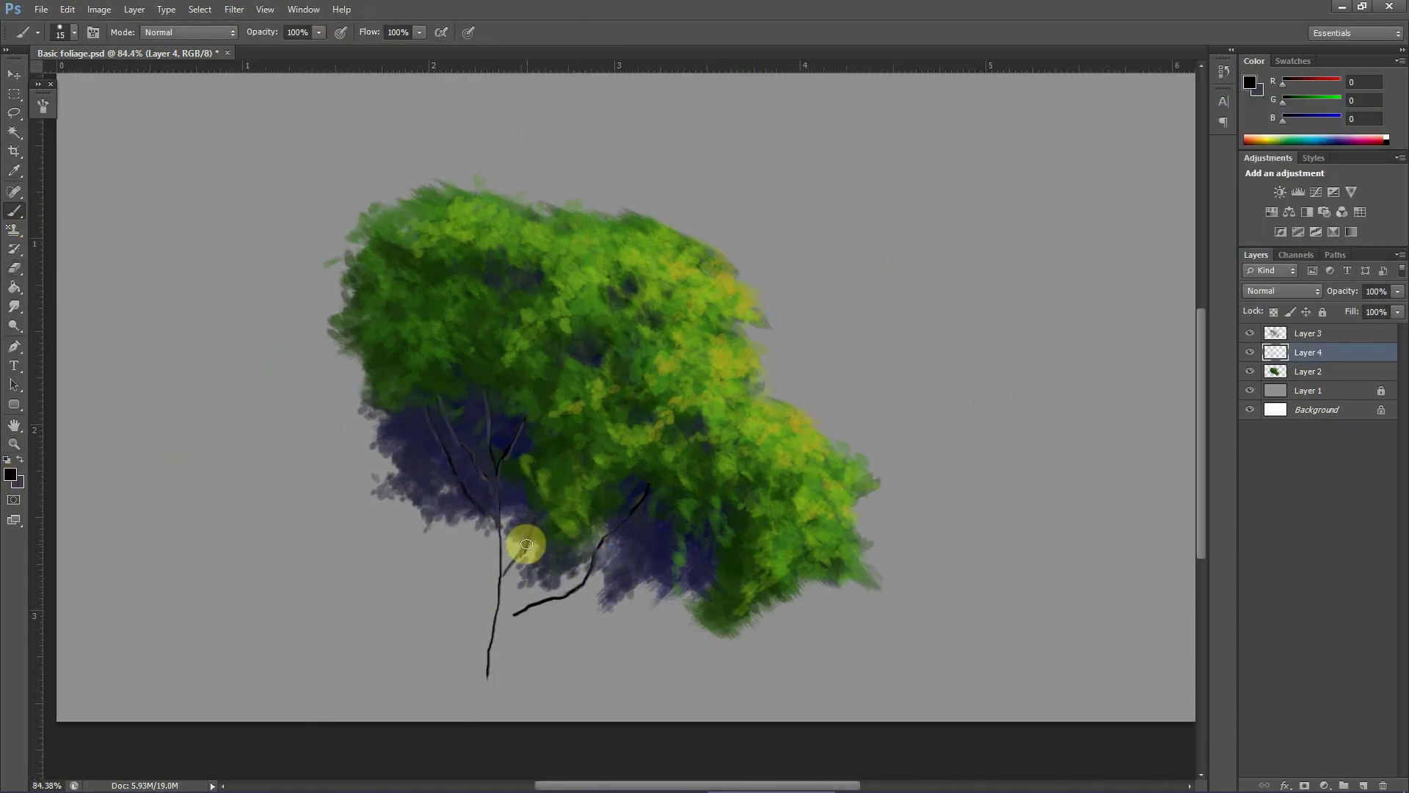
- Draw short black twigs sticking out of the foliage's left, top and right edges
drag(378, 231, 331, 196)
drag(389, 358, 299, 327)
drag(542, 273, 554, 189)
drag(752, 343, 808, 331)
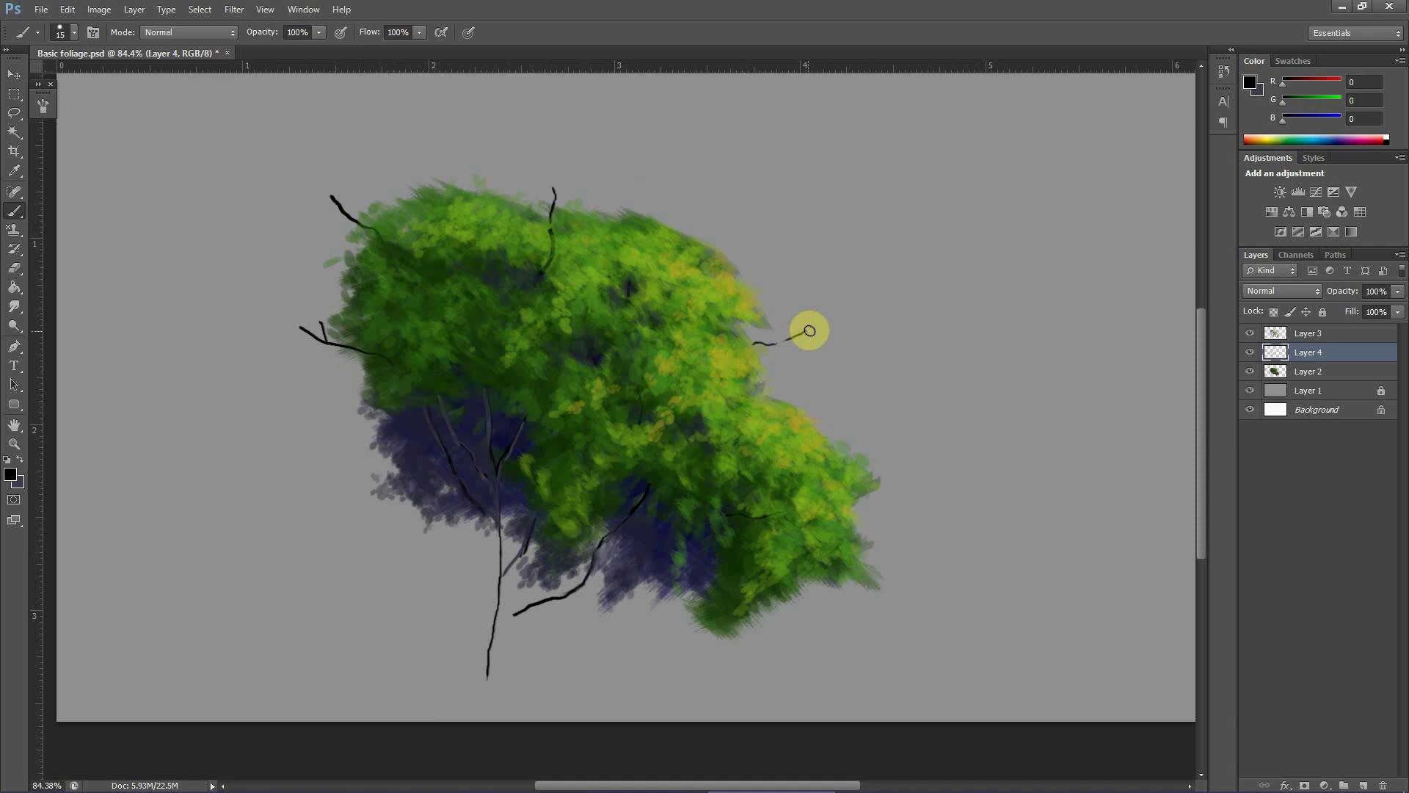
- Sample the gray-blue branch colour and smudge the protruding twigs into thin, tapered tips
alt+click(320, 317)
key(r)
drag(320, 327, 314, 270)
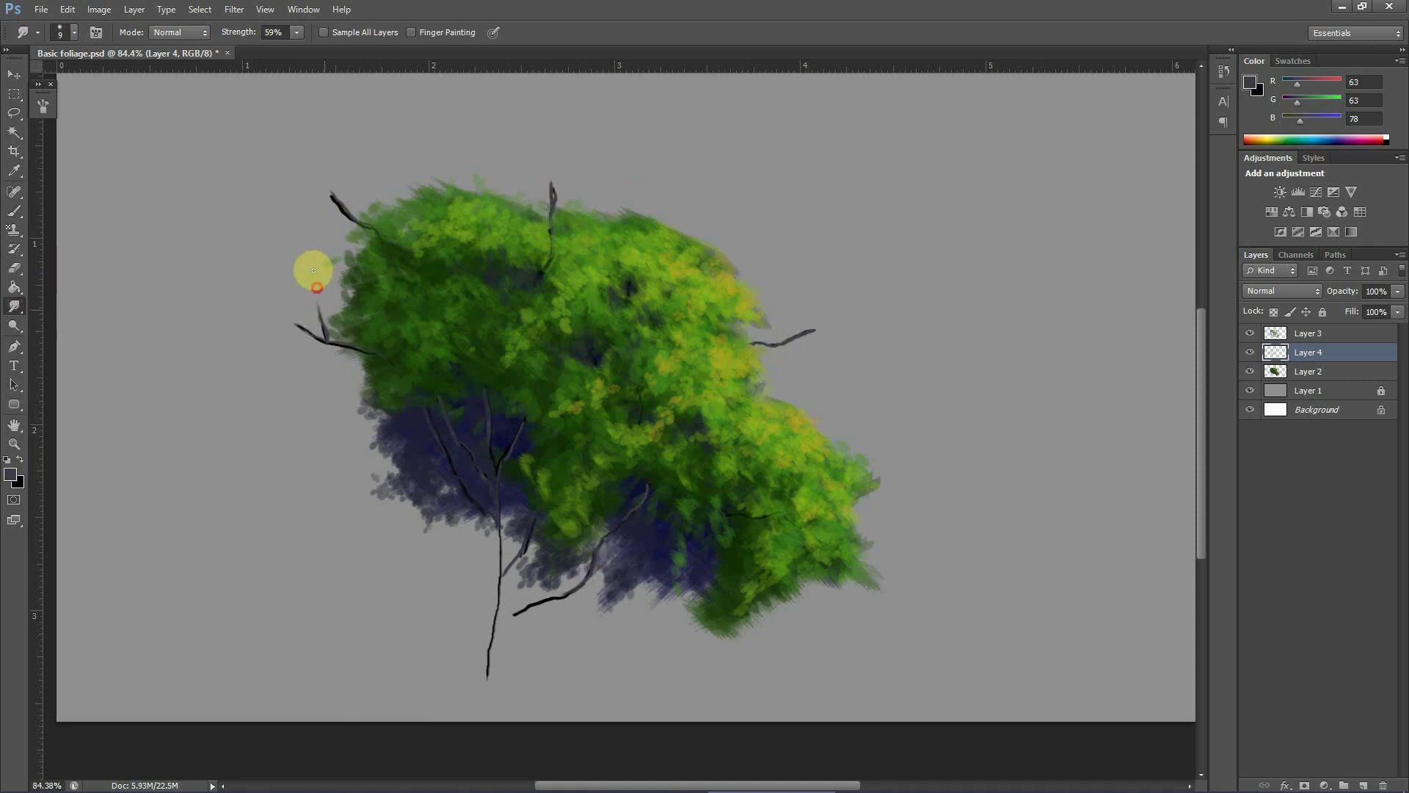
- Erase excess around the protruding twigs and trim away the bottom of the trunk and lower branch
click(14, 444)
drag(257, 384, 266, 388)
click(18, 272)
drag(891, 330, 856, 356)
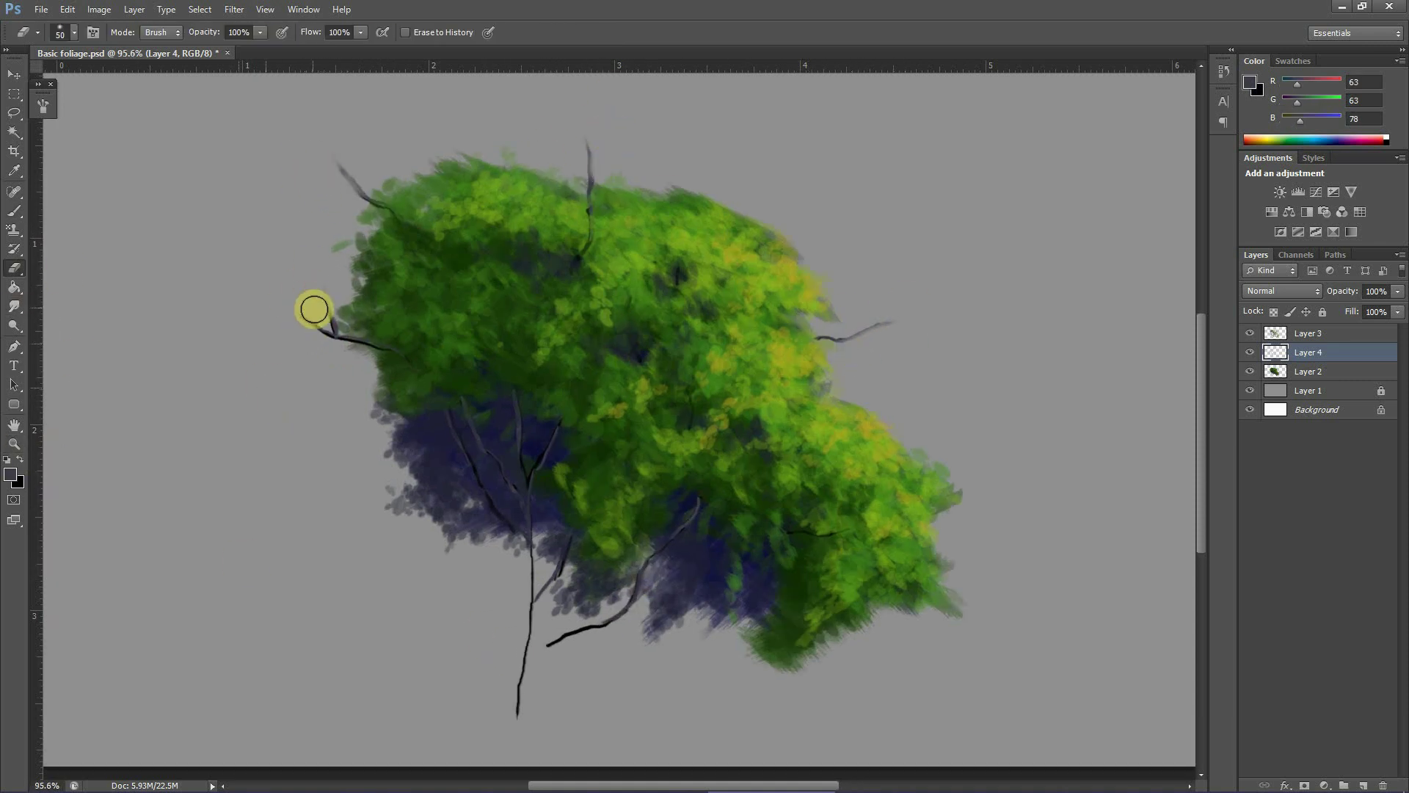
drag(611, 633, 547, 648)
mouse_move(518, 714)
mouse_down()
mouse_move(536, 625)
mouse_move(607, 572)
mouse_move(546, 644)
mouse_up()
- Swap the colours and repaint the lower trunk where it meets the right-hand branch
click(20, 459)
click(14, 210)
mouse_move(531, 605)
mouse_down()
mouse_move(545, 645)
mouse_move(519, 581)
mouse_up()
click(14, 269)
- Make Layer 3 active and set the foreground colour to dark green RGB 34, 88, 17
click(1308, 334)
click(20, 458)
click(10, 475)
click(1181, 283)
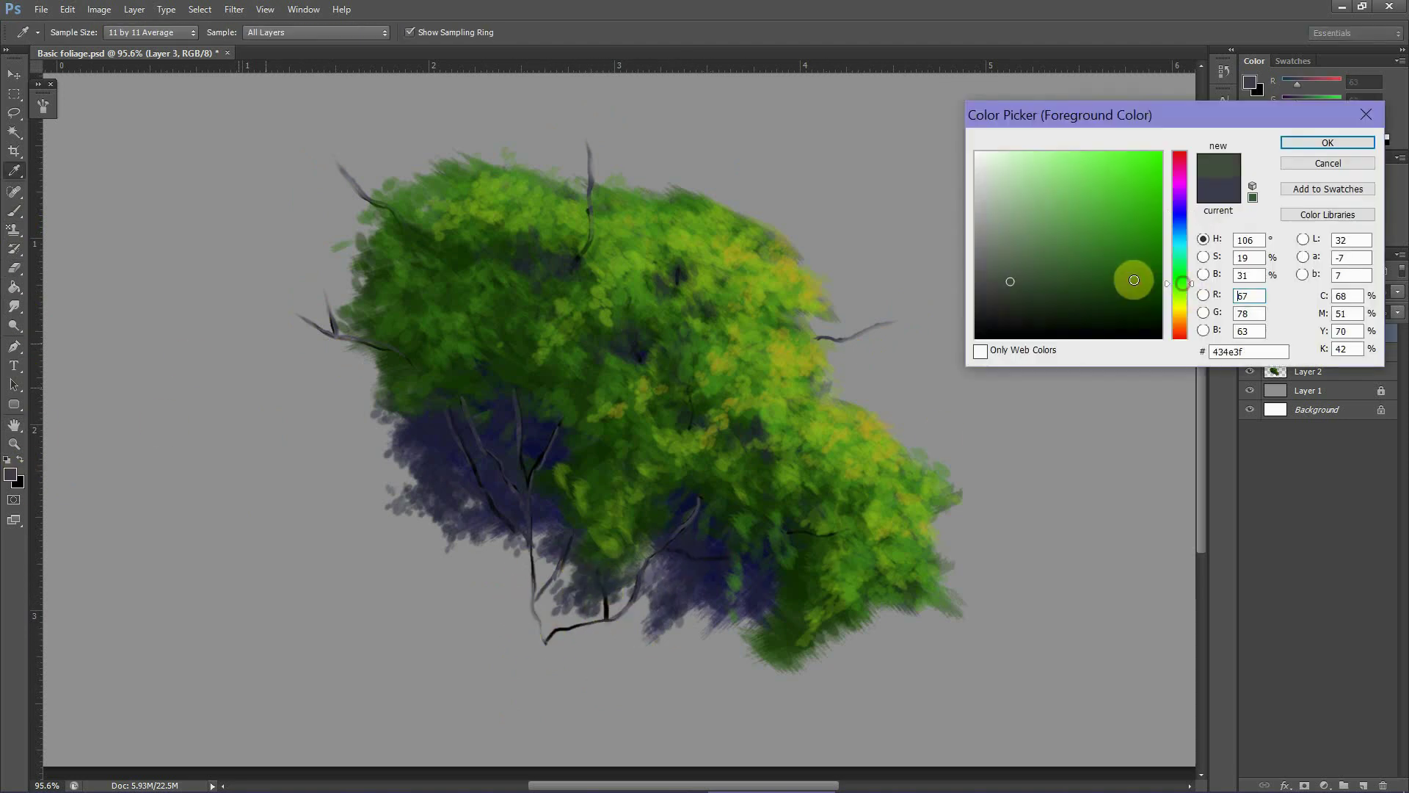
click(1127, 275)
click(1328, 143)
- Choose a 30 px round brush with Scattering enabled and flatten its tip into an oval leaf shape
click(14, 211)
click(75, 32)
click(43, 106)
click(101, 167)
click(107, 135)
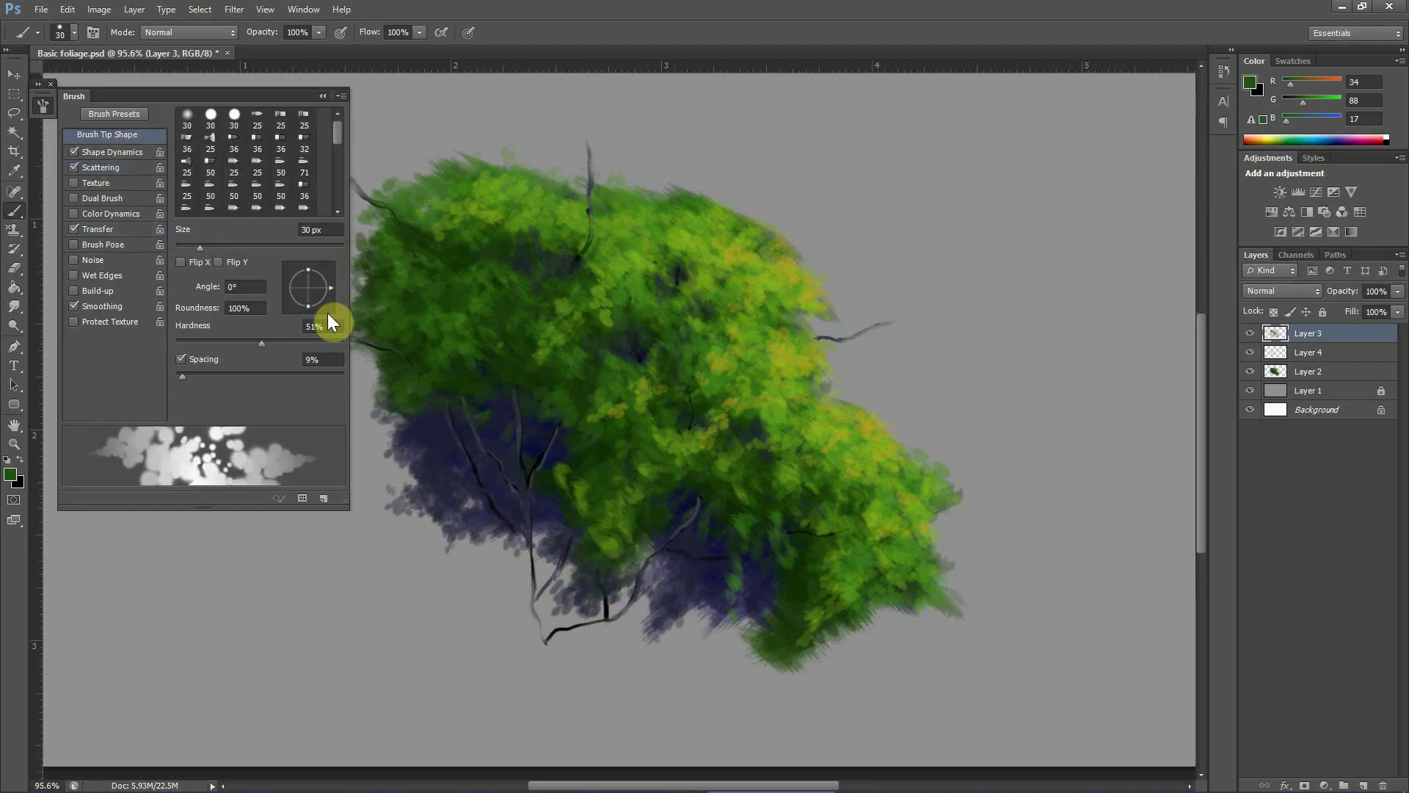
drag(309, 306, 309, 297)
- Paint green leaf clusters over the twigs protruding at the top, right and left of the foliage
drag(587, 203, 590, 172)
drag(844, 337, 891, 322)
drag(231, 97, 151, 148)
drag(251, 339, 213, 321)
drag(345, 188, 337, 159)
mouse_move(318, 352)
mouse_down()
mouse_move(352, 342)
mouse_move(309, 382)
mouse_up()
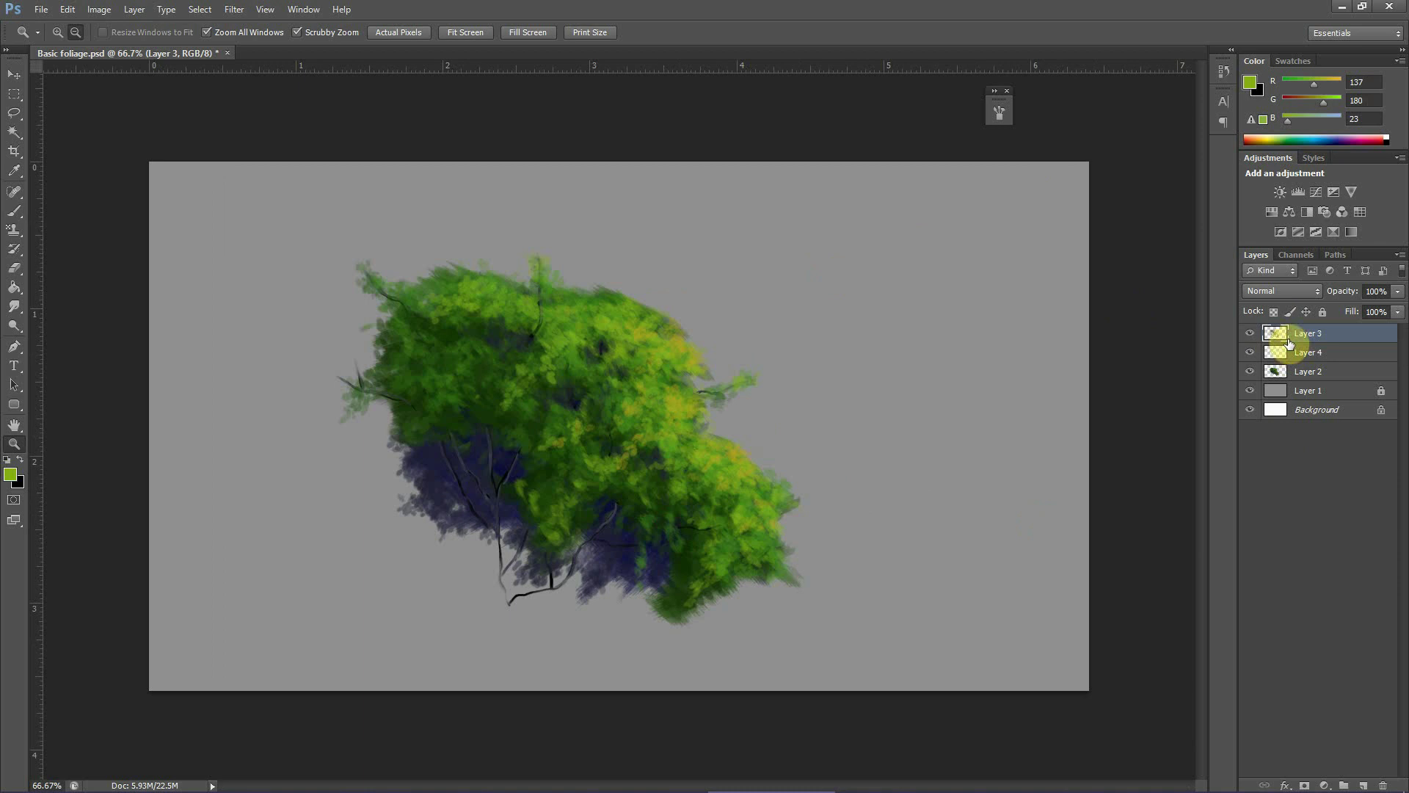
- Merge Layers 2, 3 and 4 into a single foliage layer and switch to the Blur tool
shift+click(1308, 374)
key(ctrl+e)
click(20, 314)
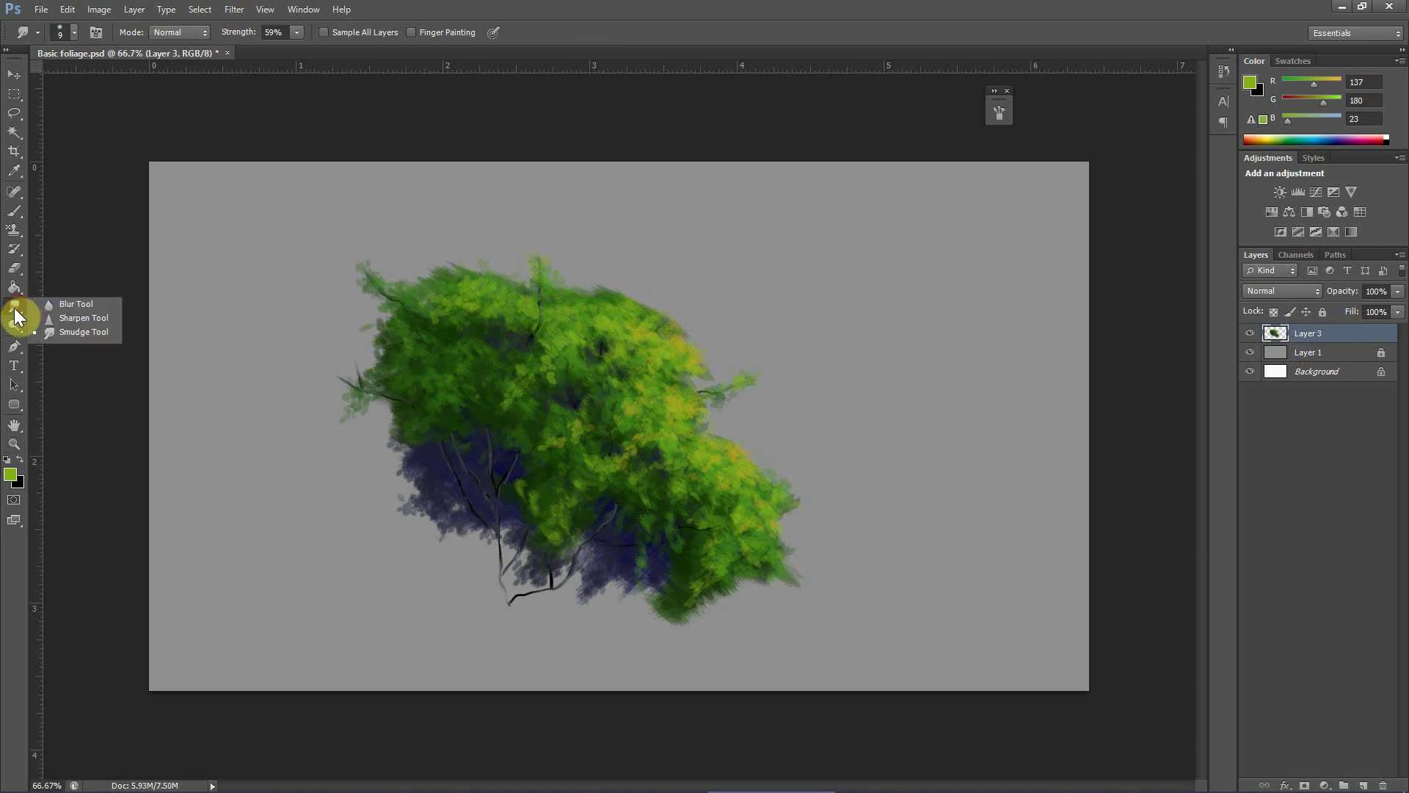
click(118, 307)
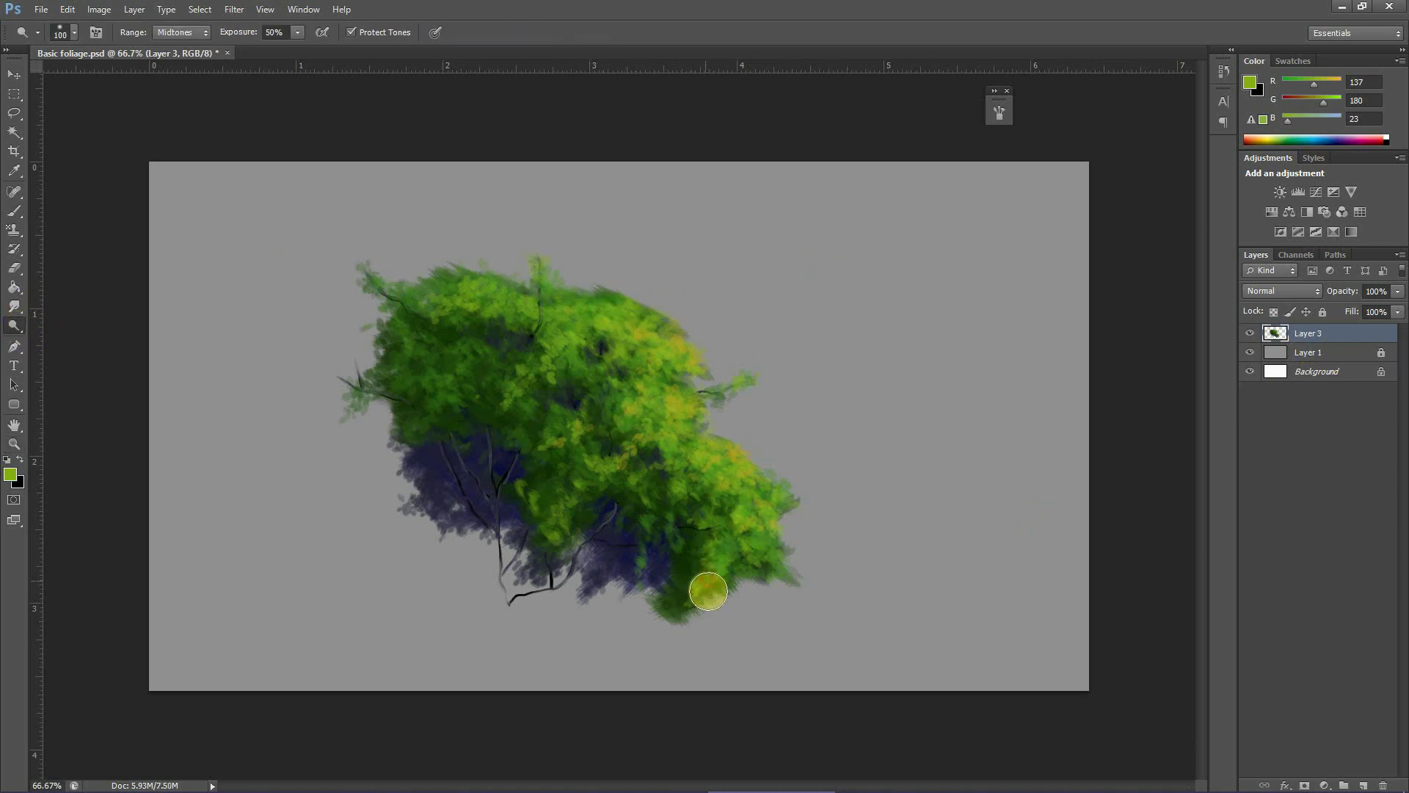
- Darken parts of the foliage's middle and left side with the Burn tool
click(14, 325)
click(69, 337)
drag(620, 391, 586, 403)
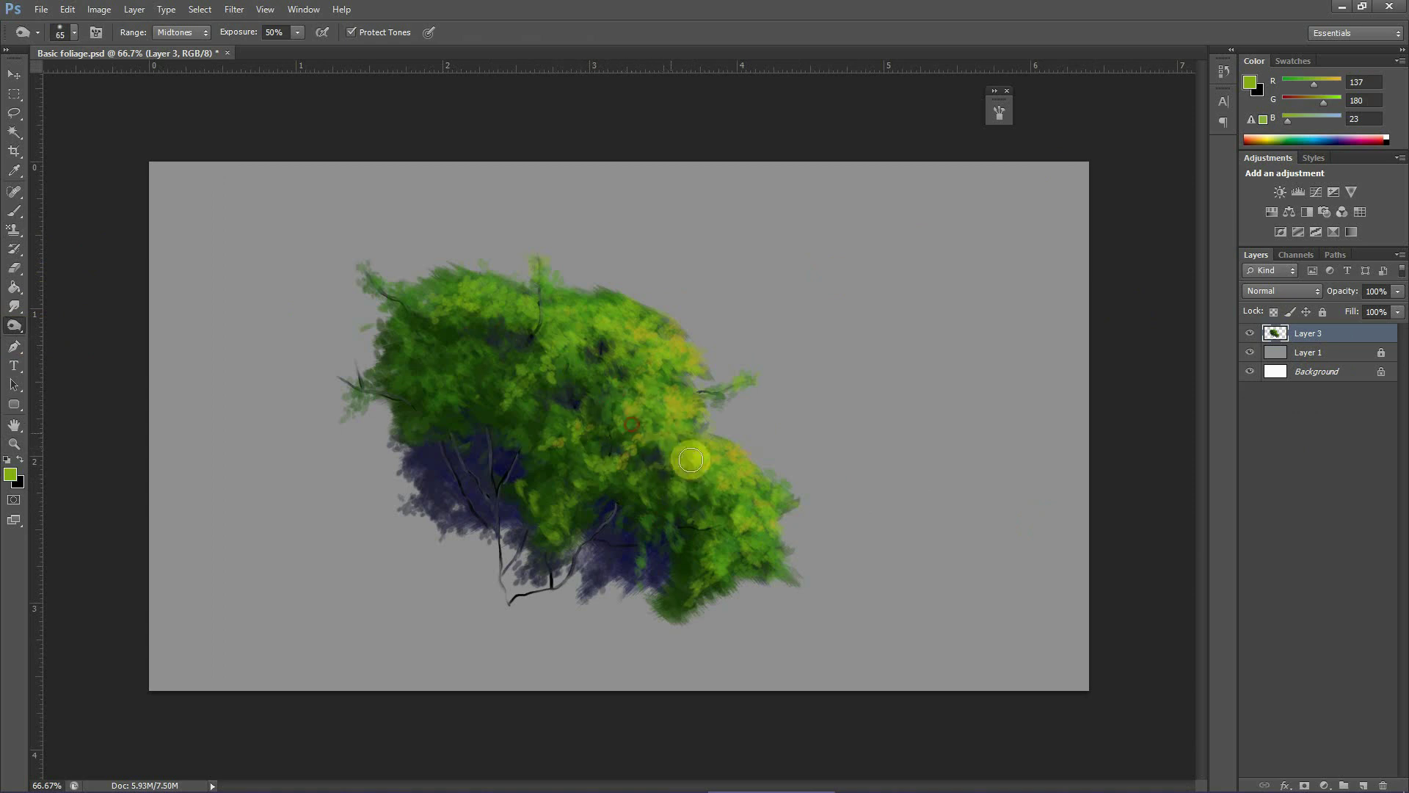
drag(419, 356, 417, 354)
- Add a new layer above the foliage and set its blending mode to Overlay
click(1363, 784)
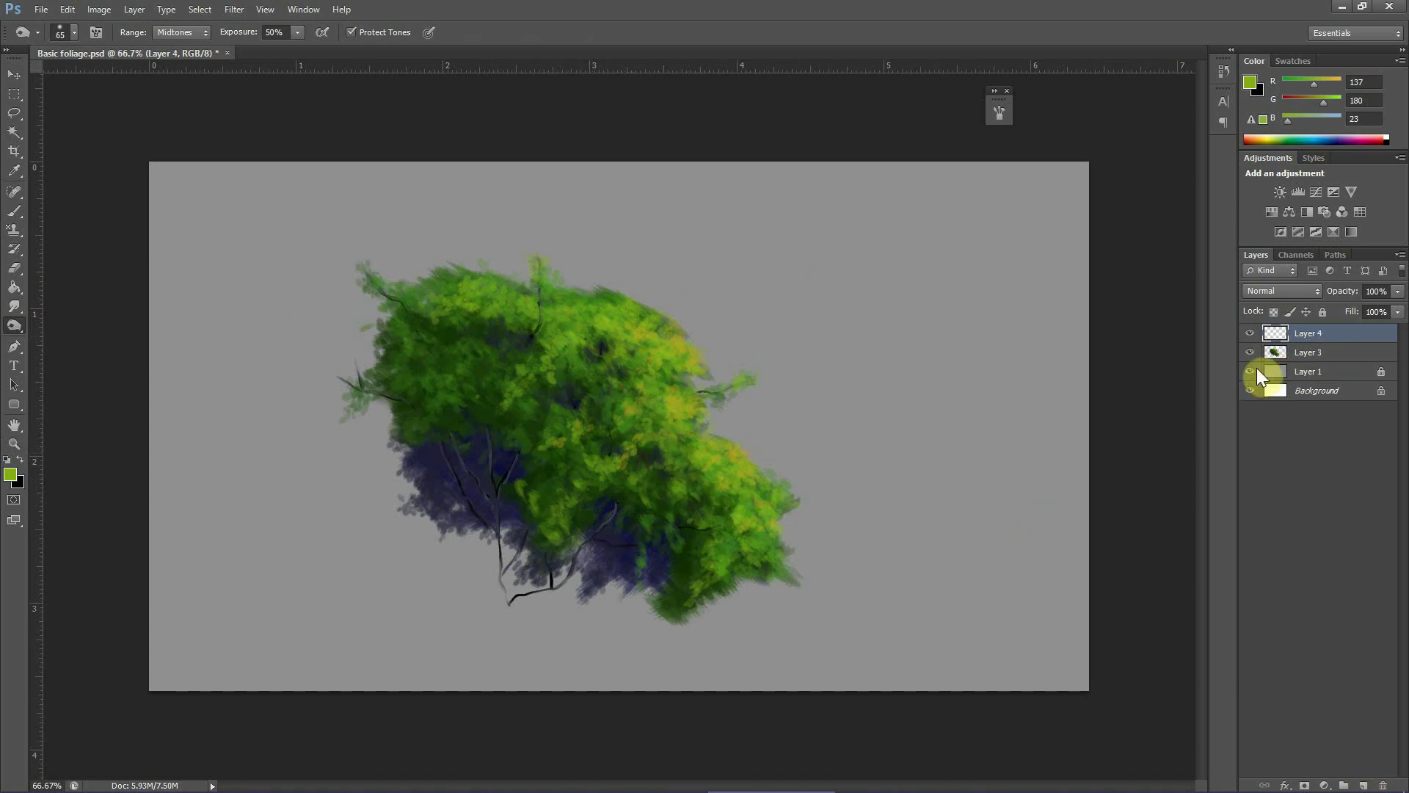
click(1291, 291)
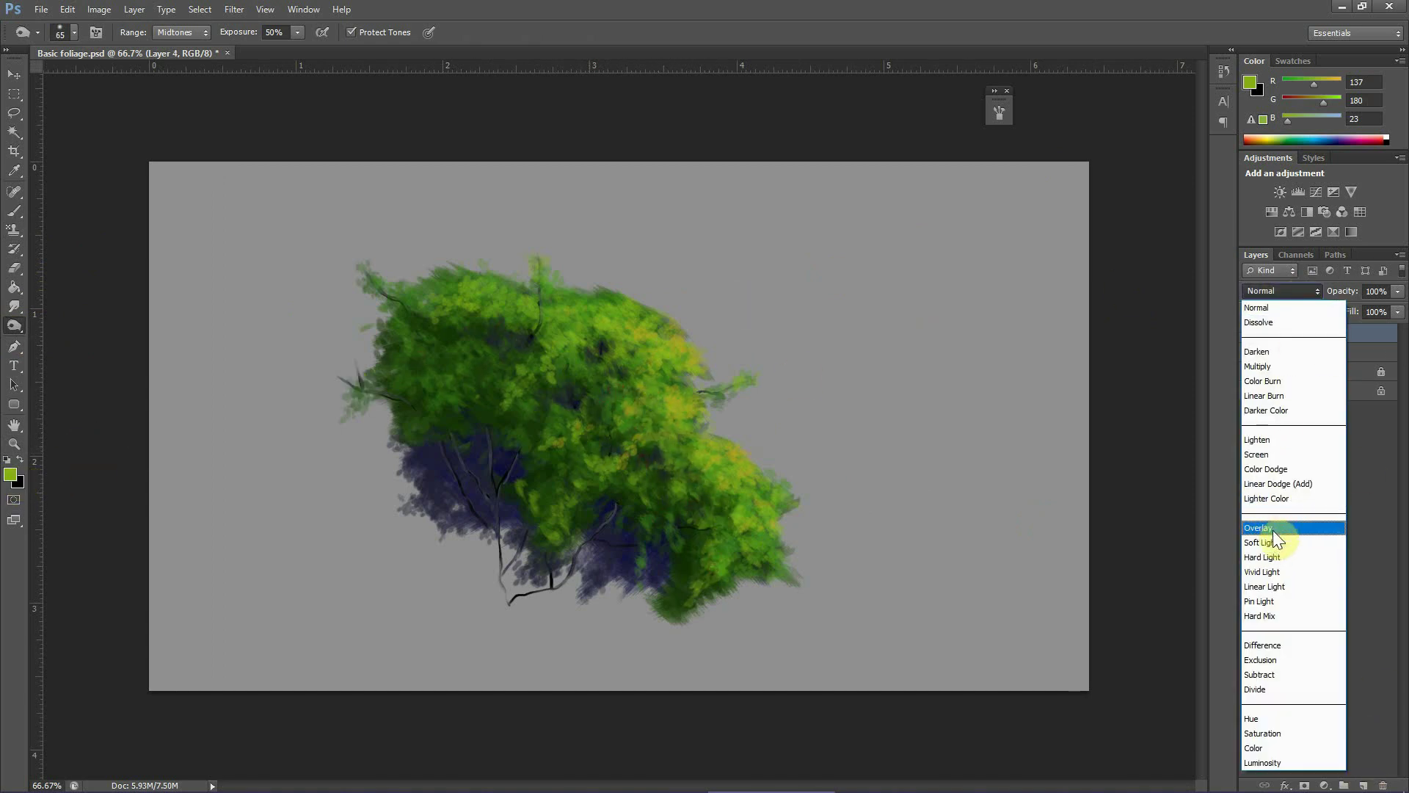
click(1272, 530)
- Set the foreground colour to orange RGB 211, 126, 26
click(10, 474)
click(1139, 185)
drag(1169, 300, 1169, 322)
click(1319, 143)
- Choose a soft round brush, paint warm orange light over the upper-right foliage and enlarge the brush to 100 px
click(13, 211)
click(74, 33)
click(33, 153)
mouse_move(469, 294)
mouse_down()
mouse_move(614, 303)
mouse_move(687, 407)
mouse_up()
key(bracketright)
key(bracketright)
key(bracketright)
key(bracketright)
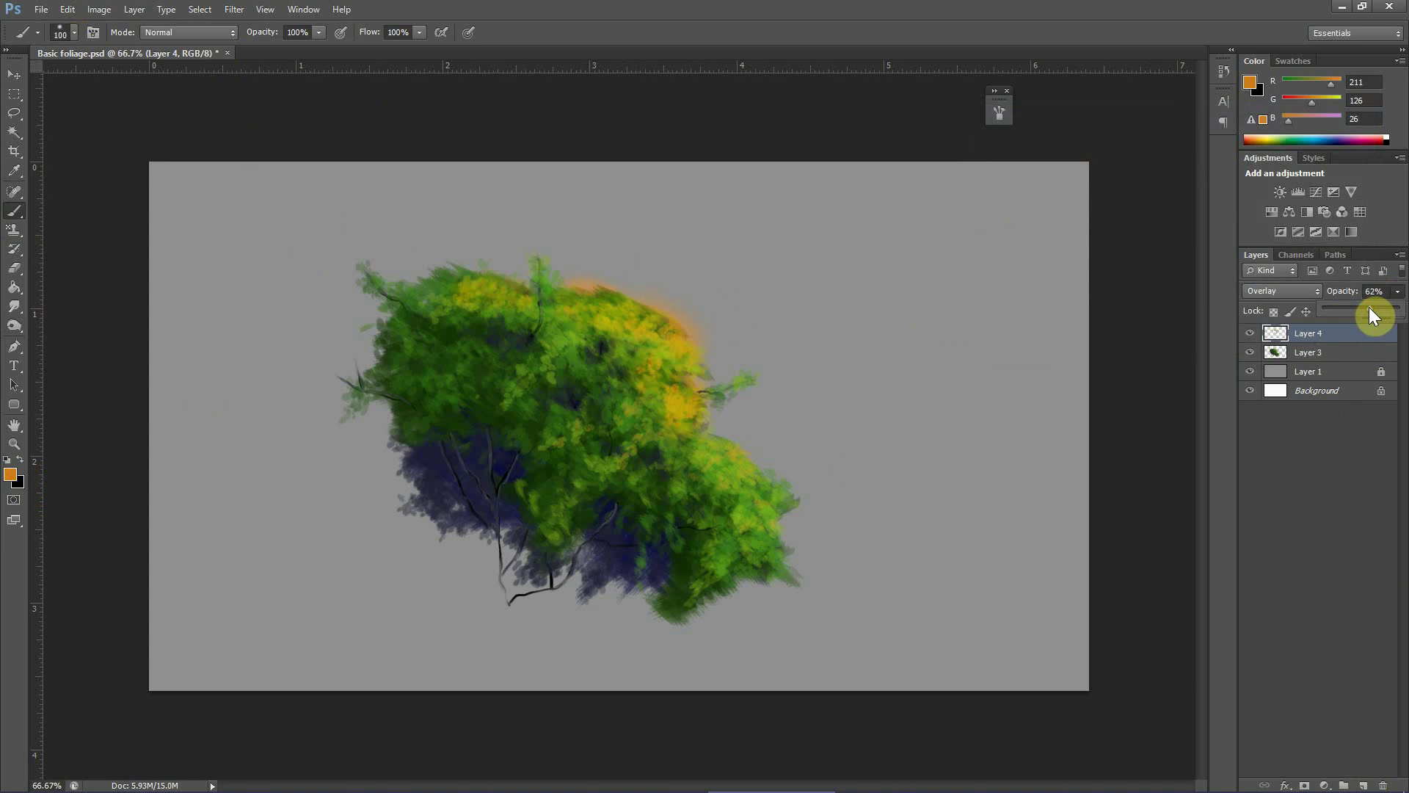
- Lower the Overlay layer's opacity to 59% and add more orange light around the right-hand twig
drag(1372, 316, 1369, 316)
click(758, 377)
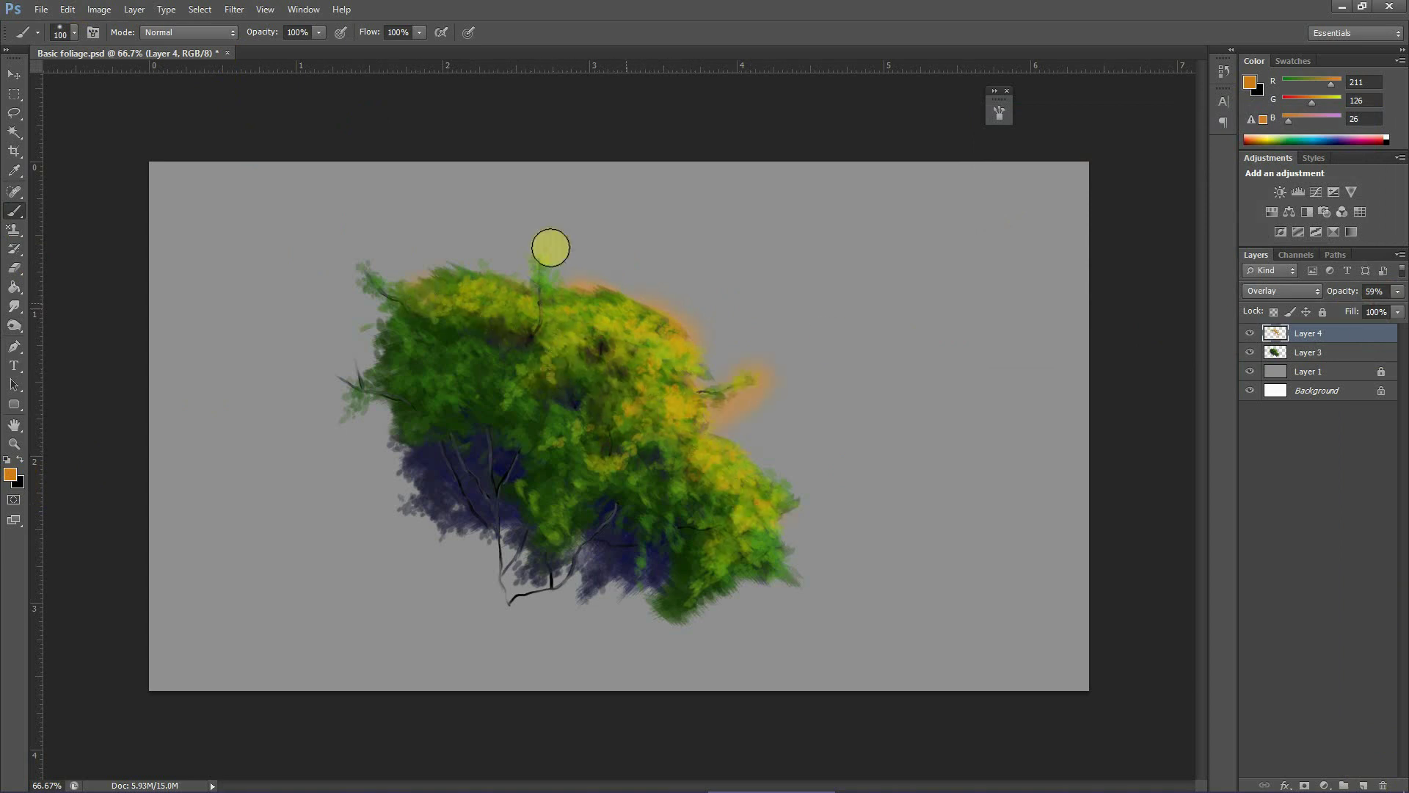
- Apply a Gaussian Blur to the orange Overlay layer and clip it to the foliage layer
click(234, 9)
click(147, 339)
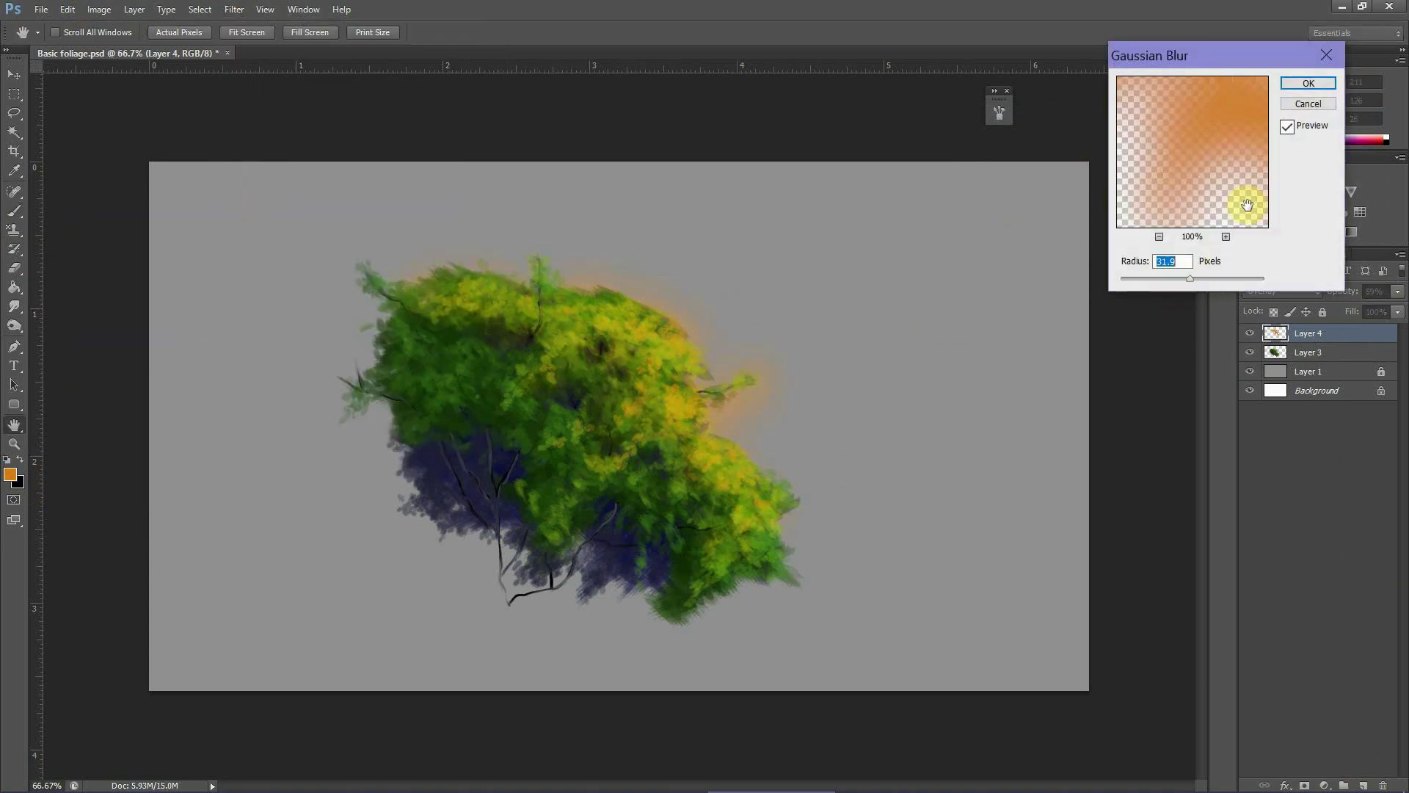
click(1308, 82)
right_click(1291, 338)
click(1172, 367)
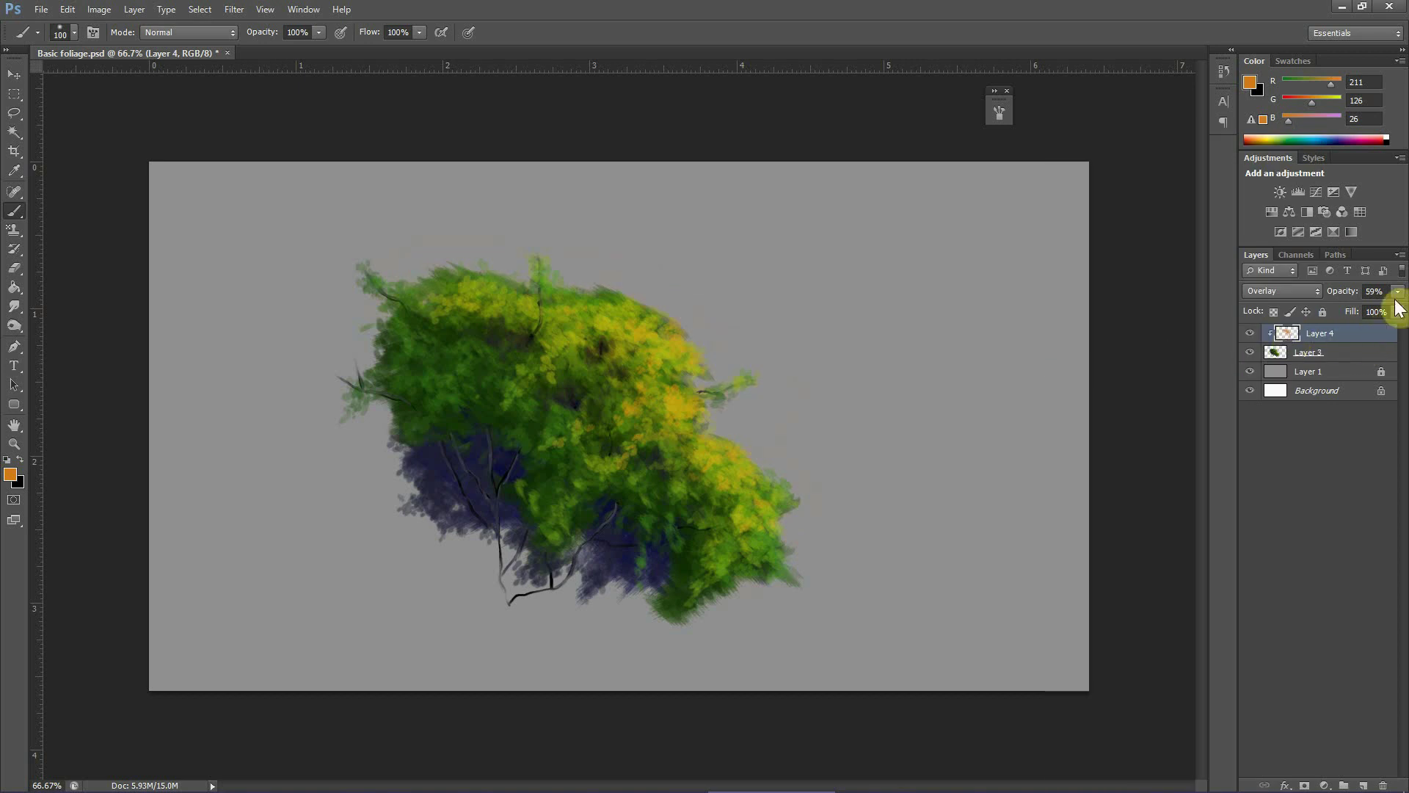
- Adjust the orange foreground hue and touch up the light near the foliage's right edge
click(11, 474)
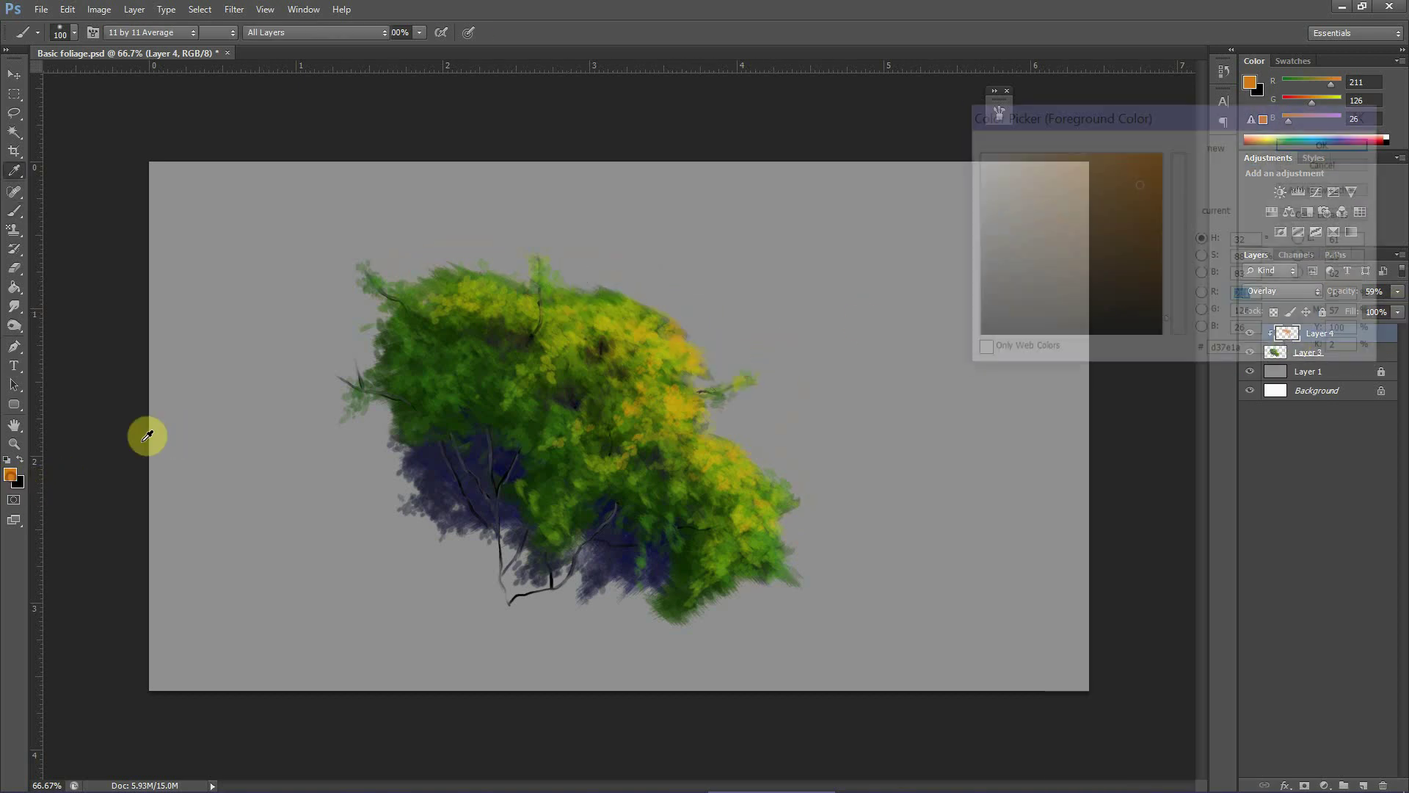
click(1180, 326)
click(1335, 138)
drag(729, 418, 735, 409)
- Group the foliage layer with its Overlay layer and hide the group
shift+click(1333, 358)
drag(1333, 359, 1344, 785)
click(1250, 333)
- Set the foreground colour to reddish orange RGB 211, 82, 26
click(10, 474)
drag(1167, 325, 1165, 328)
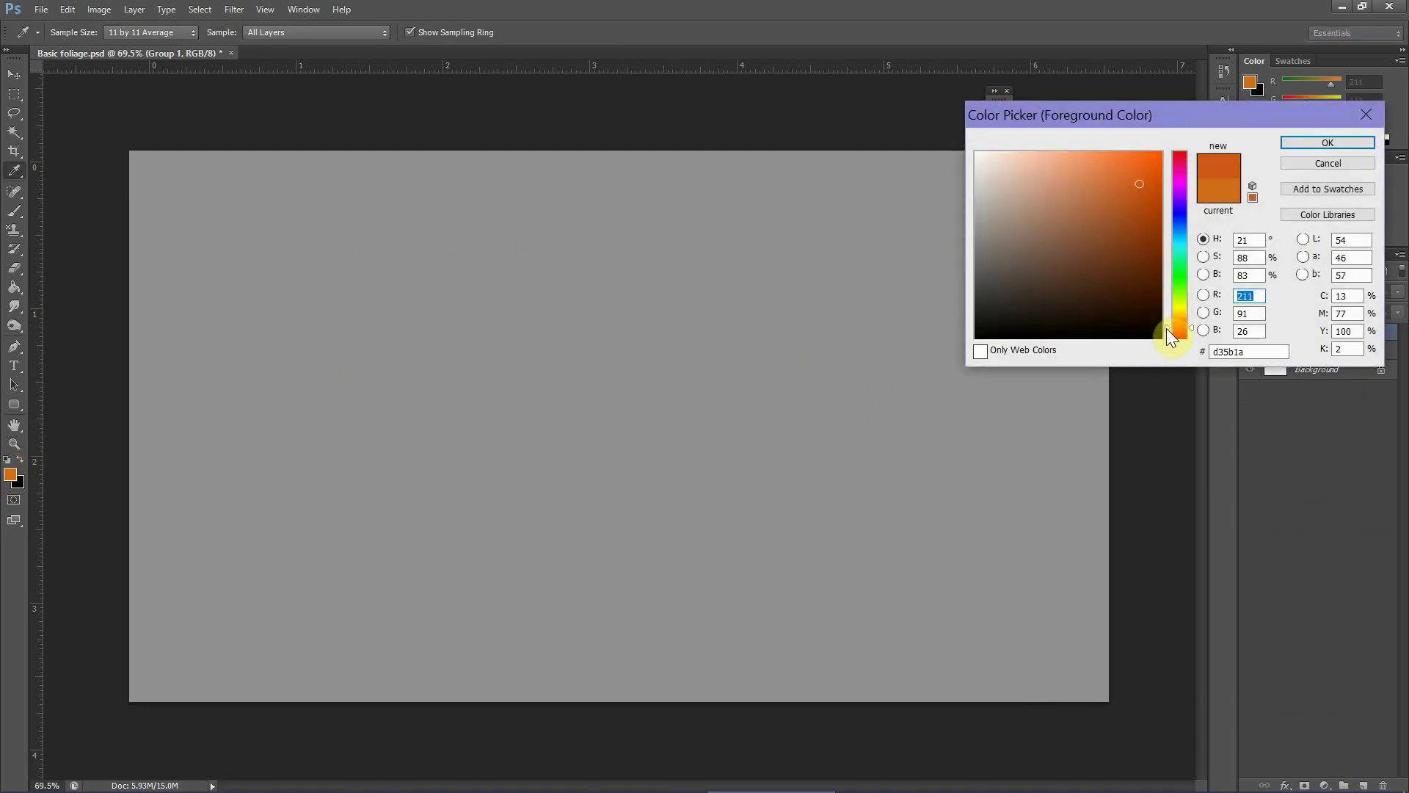
click(1296, 144)
- Choose the 15 px oval brush with 14° angle and 40% roundness, and add a new layer above Group 1
key(b)
click(74, 32)
click(124, 194)
click(93, 32)
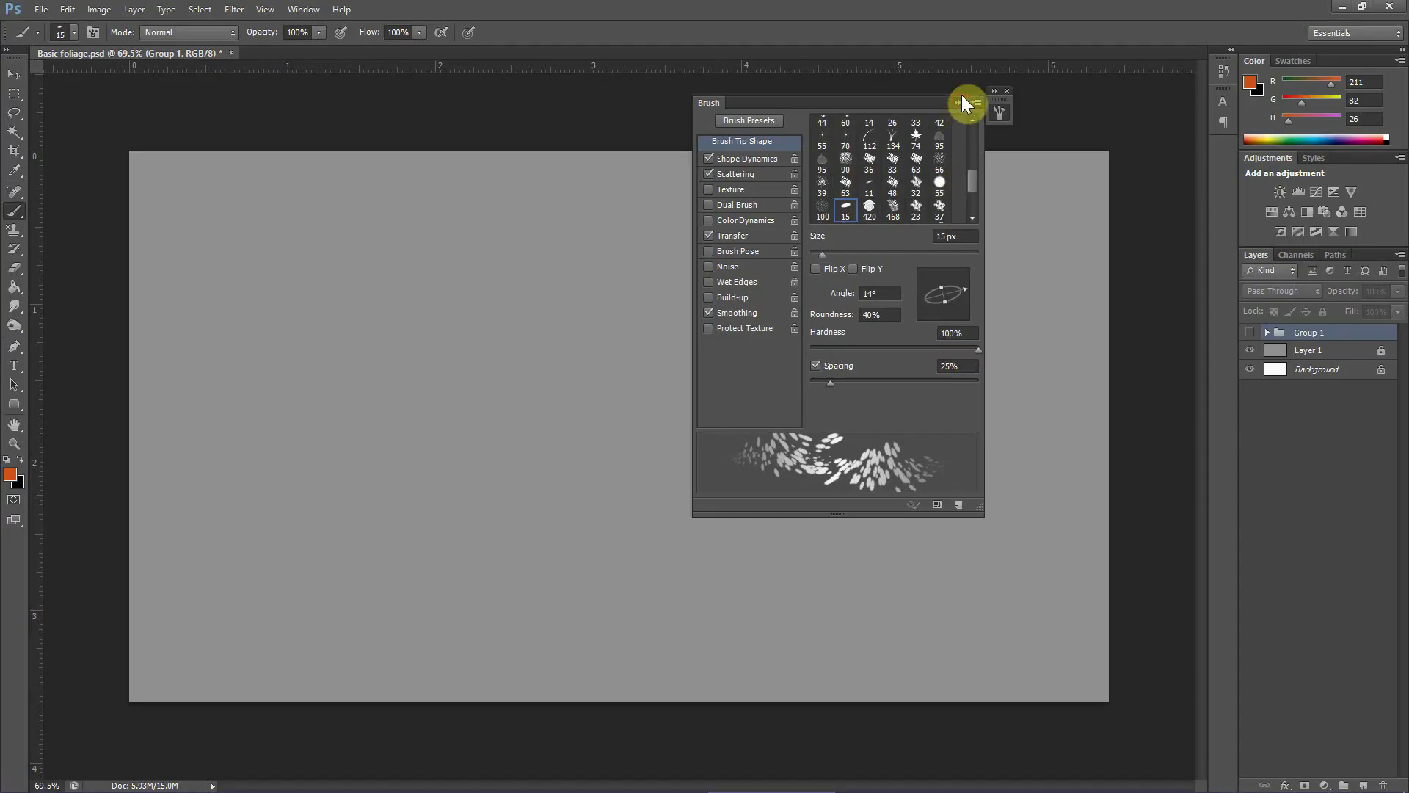
click(961, 102)
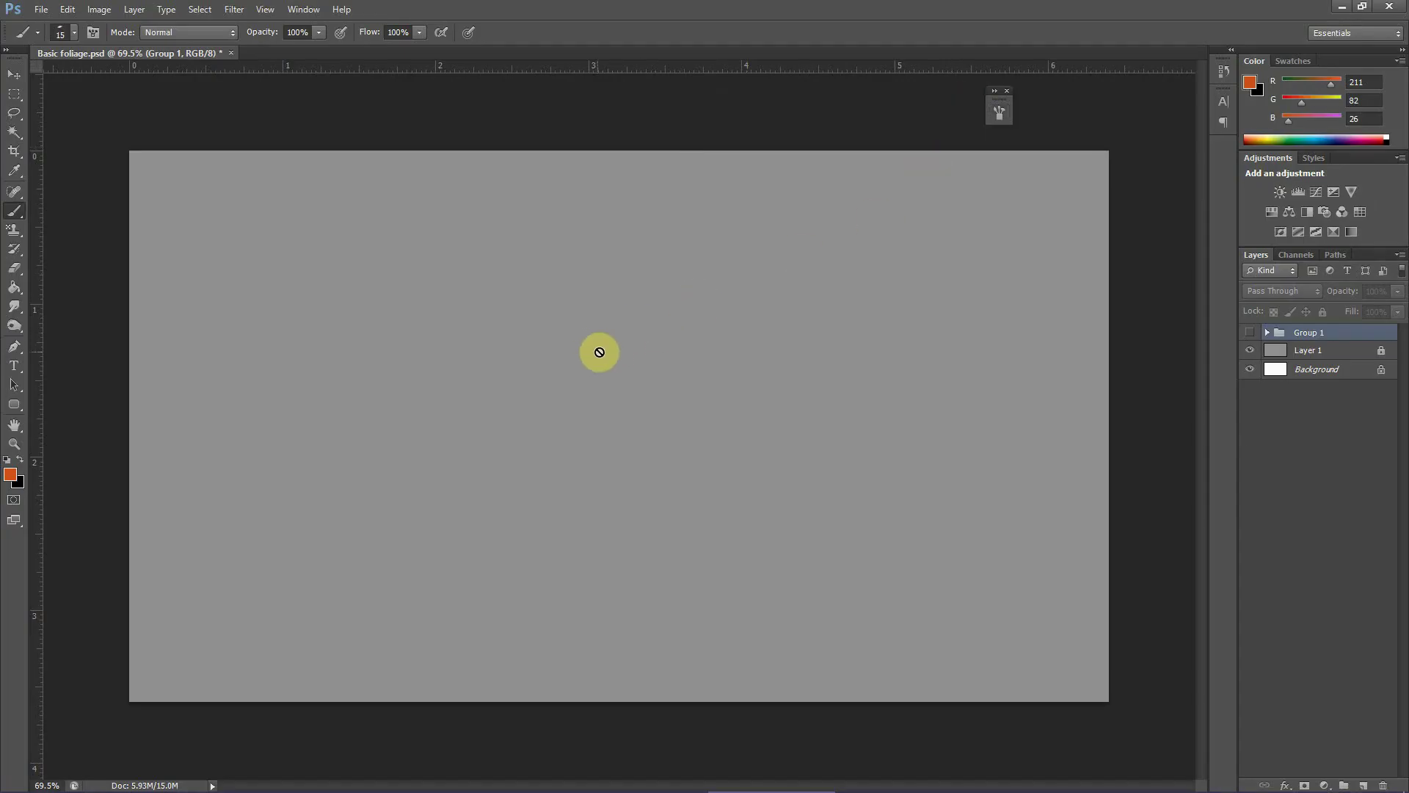
key(ctrl+shift+alt+n)
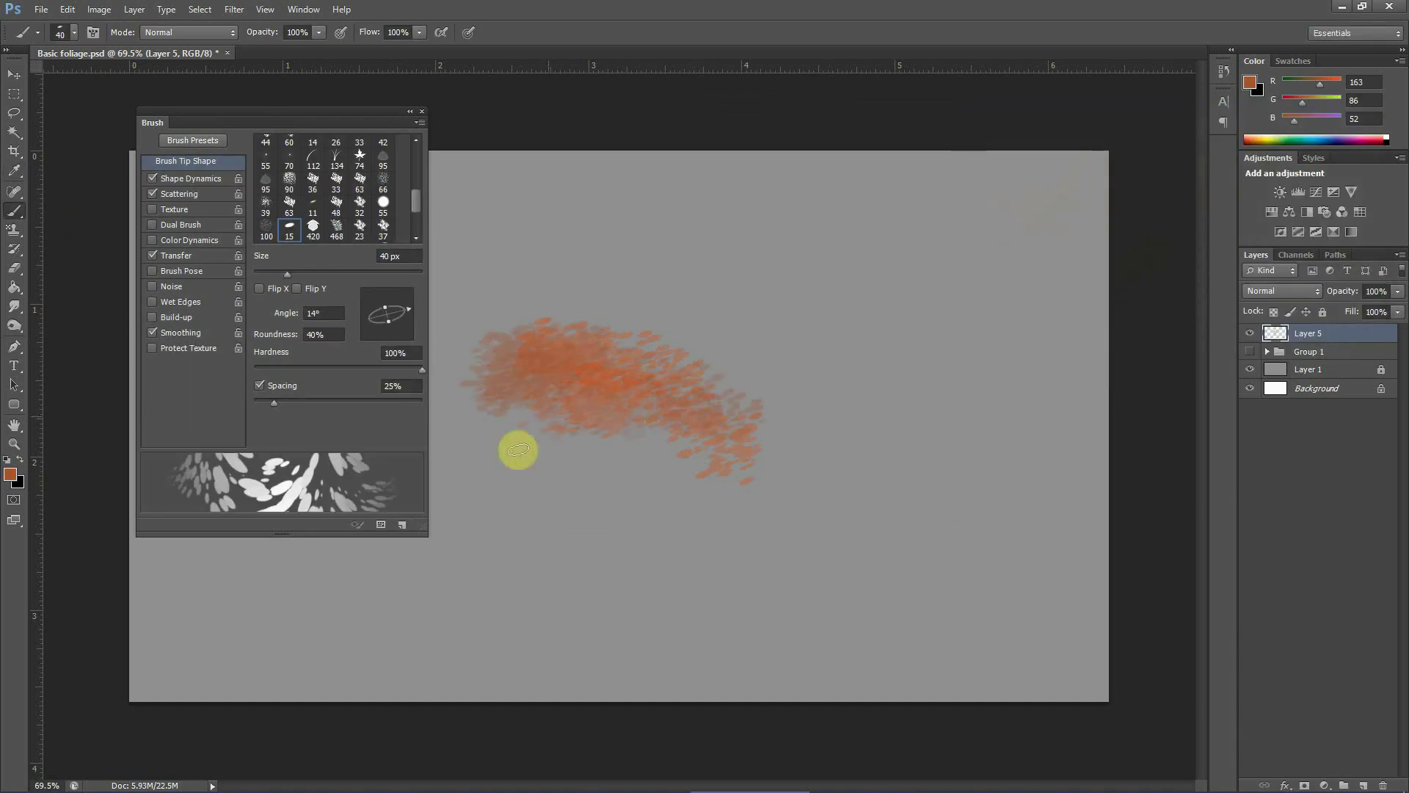
- Paint a broad mass of orange-brown leaves on Layer 5, changing the oval tip's angle between strokes
mouse_move(513, 450)
mouse_down()
mouse_move(586, 415)
mouse_move(796, 472)
mouse_move(487, 428)
mouse_move(623, 525)
mouse_move(488, 351)
mouse_up()
drag(409, 308, 365, 307)
mouse_move(695, 386)
mouse_down()
mouse_move(707, 609)
mouse_move(686, 565)
mouse_up()
drag(366, 306, 397, 295)
drag(611, 448, 777, 563)
click(408, 309)
mouse_move(814, 507)
mouse_down()
mouse_move(526, 340)
mouse_move(482, 331)
mouse_up()
drag(409, 308, 372, 298)
drag(500, 447, 449, 463)
drag(372, 298, 366, 304)
drag(513, 454, 777, 446)
- Set the foreground colour to dark brown RGB 85, 42, 22 and paint the lower-left shadows with a 35 px brush
click(11, 474)
click(1116, 276)
click(1327, 142)
key([)
mouse_move(472, 450)
mouse_down()
mouse_move(634, 449)
mouse_move(585, 575)
mouse_move(541, 529)
mouse_move(566, 462)
mouse_move(613, 557)
mouse_up()
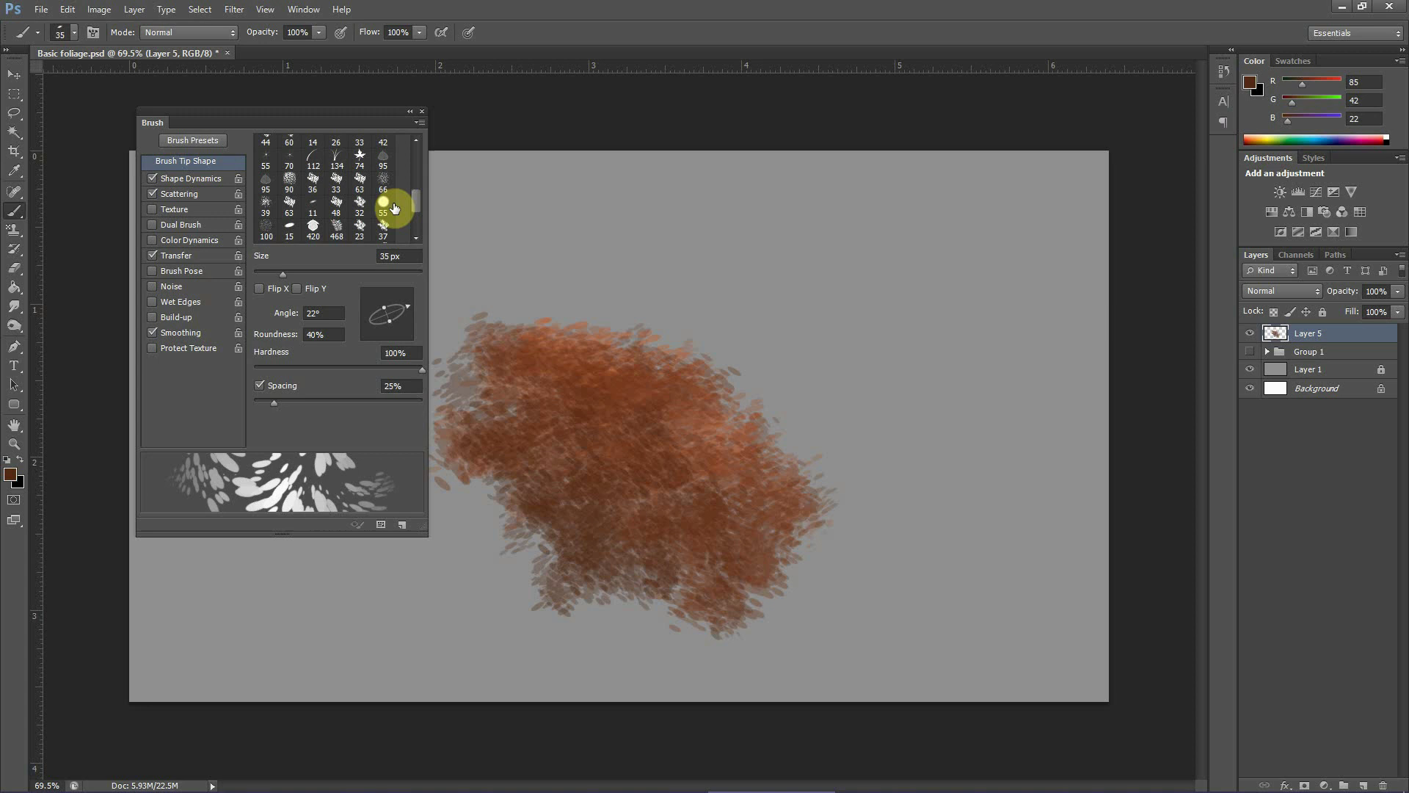
- Set the foreground colour to a lighter reddish brown, adjust the oval tip's angle and paint mid-tone leaves across the autumn clump
click(10, 474)
click(1127, 239)
click(1327, 142)
drag(384, 307, 383, 306)
mouse_move(513, 354)
mouse_down()
mouse_move(604, 352)
mouse_move(656, 496)
mouse_up()
mouse_move(669, 576)
mouse_down()
mouse_move(701, 581)
mouse_move(756, 453)
mouse_up()
- Paint reddish-orange leaves (RGB 196, 82, 32) over the autumn clump with a 30 px brush, changing the tip's angle to 162° between strokes
click(10, 474)
click(1134, 194)
click(1327, 141)
drag(528, 353, 585, 371)
drag(391, 322, 389, 321)
key([)
mouse_move(604, 435)
mouse_down()
mouse_move(729, 496)
mouse_move(557, 535)
mouse_move(593, 373)
mouse_up()
drag(408, 306, 366, 307)
drag(609, 434, 776, 550)
- Paint golden-orange leaves (RGB 187, 124, 26) across the autumn clump, changing the oval tip to 48° angle and 56% roundness between strokes
click(10, 474)
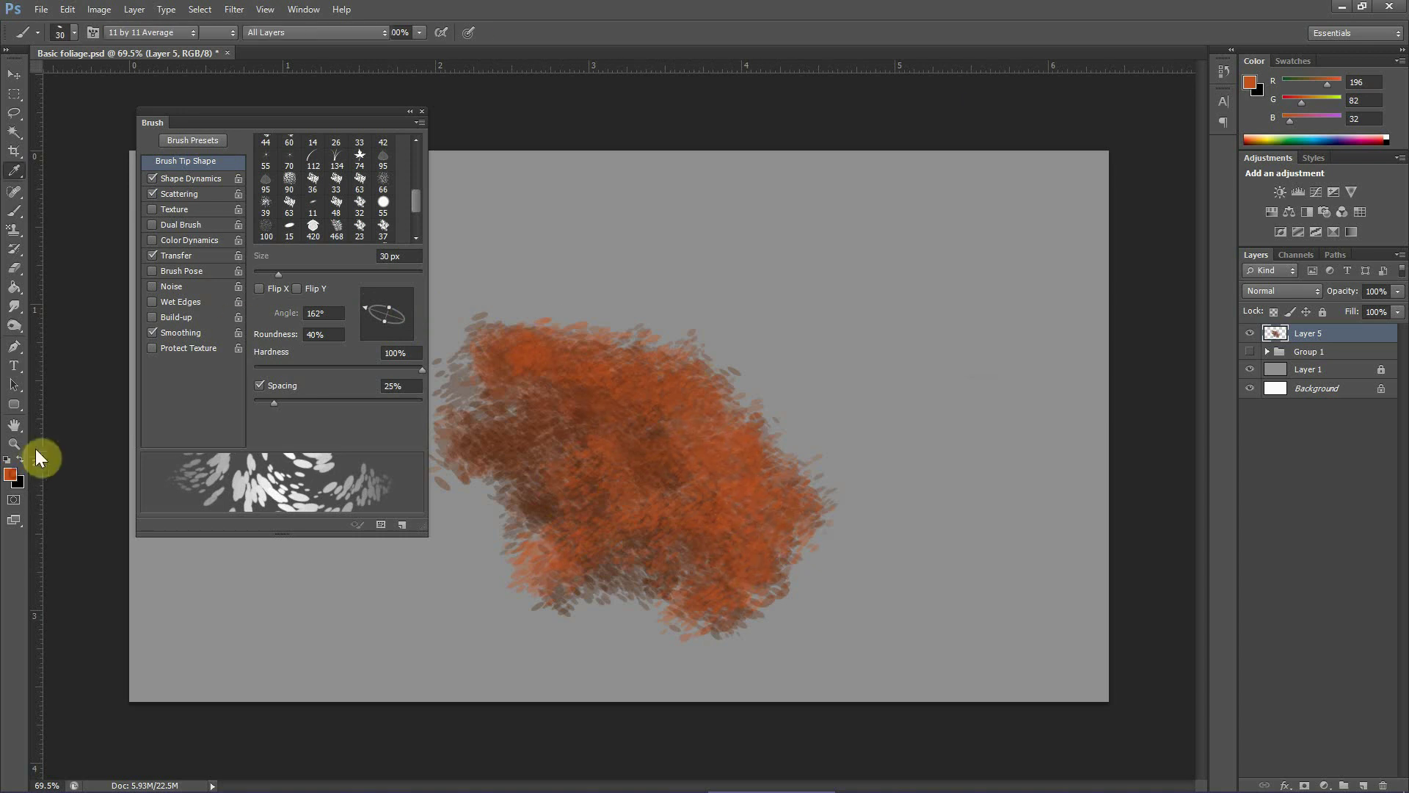
click(1173, 314)
click(1135, 199)
click(1326, 141)
drag(529, 389, 689, 372)
drag(365, 307, 368, 302)
drag(383, 321, 381, 323)
mouse_move(621, 373)
mouse_down()
mouse_move(653, 490)
mouse_move(597, 460)
mouse_move(761, 541)
mouse_move(638, 418)
mouse_move(809, 532)
mouse_up()
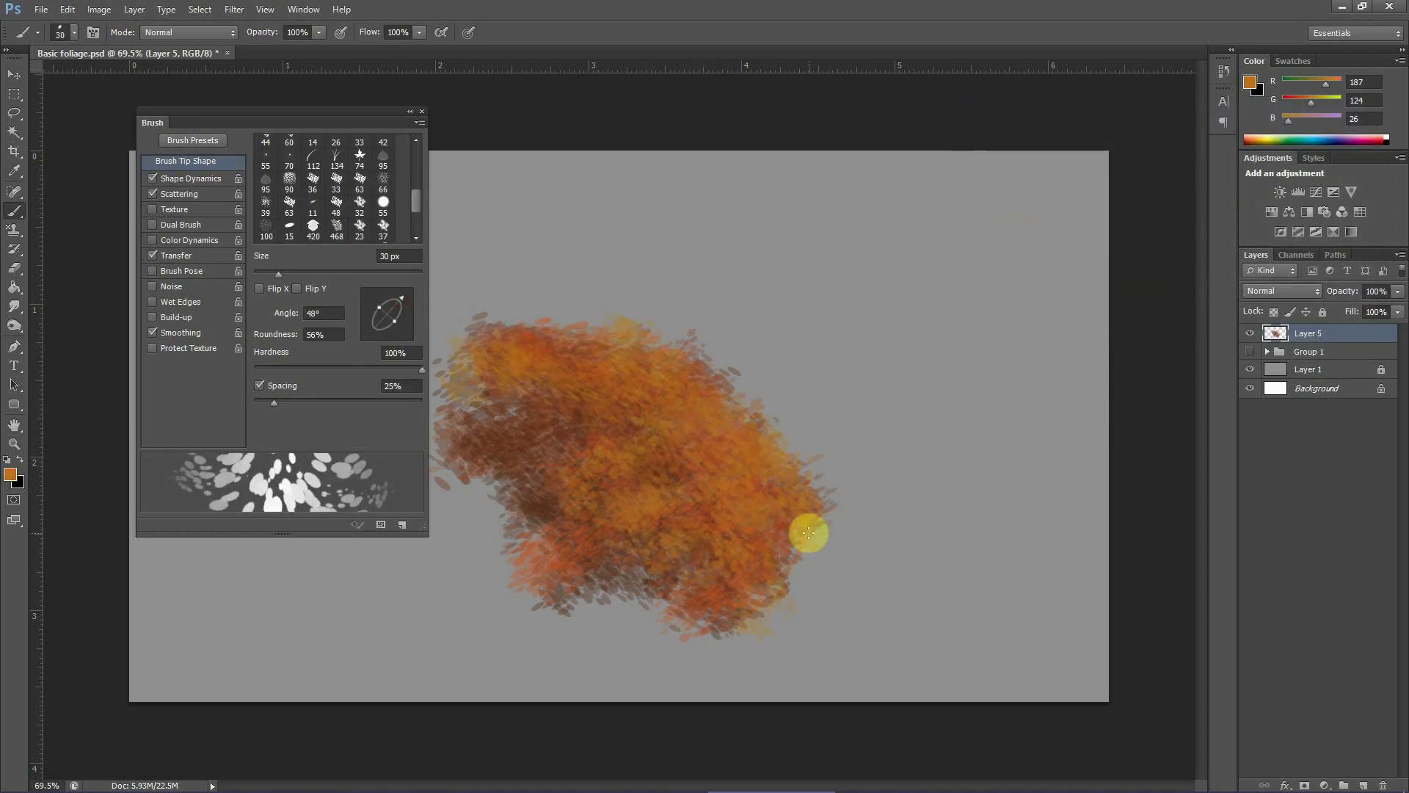
- Set a brighter yellow-orange foreground colour and paint lighter leaves over the clump's sunlit areas, changing the tip's angle to 19°
click(13, 477)
click(1136, 168)
click(1327, 142)
drag(676, 374, 656, 389)
drag(402, 298, 368, 302)
mouse_move(690, 396)
mouse_down()
mouse_move(685, 485)
mouse_move(748, 517)
mouse_up()
mouse_move(506, 351)
mouse_down()
mouse_move(597, 349)
mouse_move(698, 371)
mouse_move(795, 506)
mouse_up()
- Set the foreground colour to pale golden yellow RGB 230, 179, 56 and paint highlights on the clump's upper and right-hand leaves
click(10, 474)
click(1123, 173)
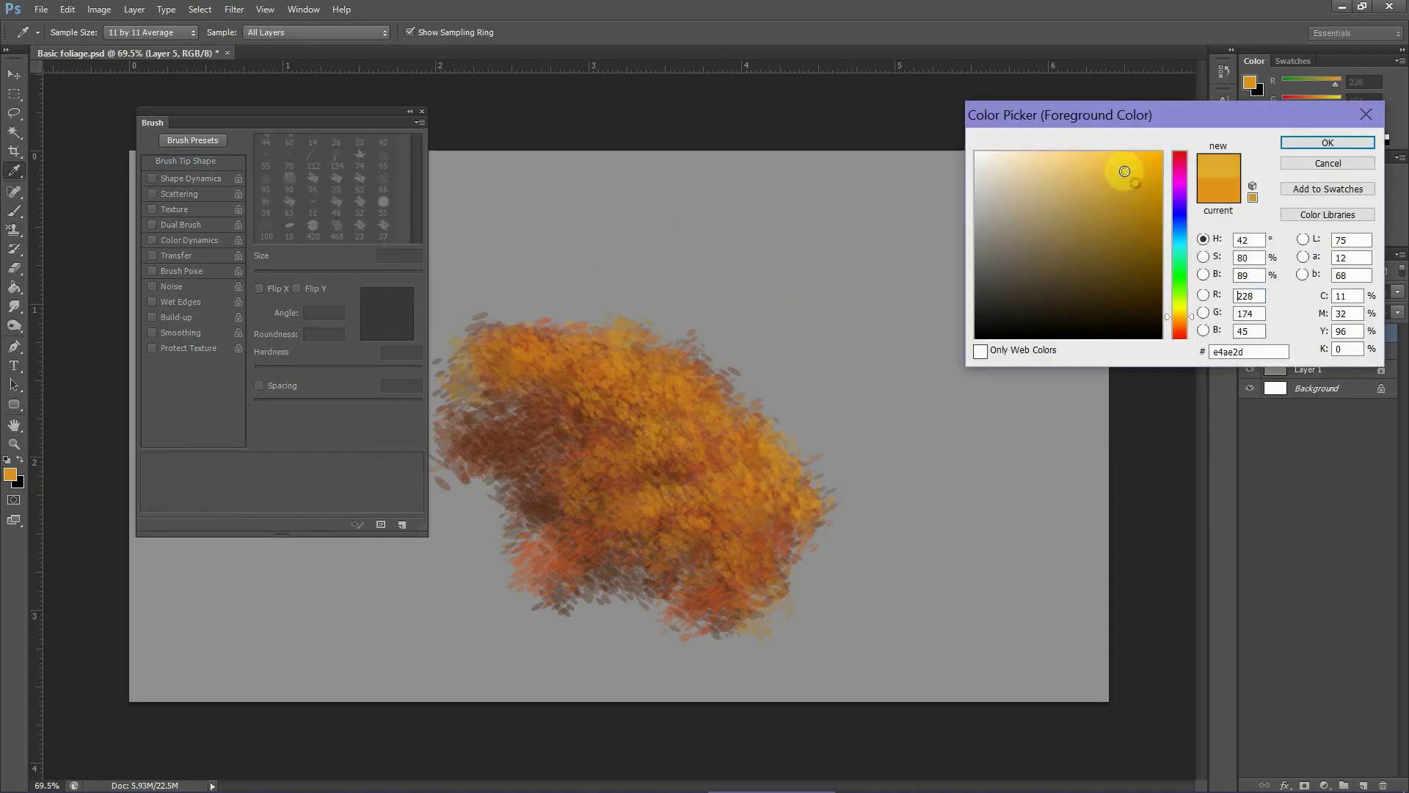
key(Return)
mouse_move(709, 430)
mouse_down()
mouse_move(704, 487)
mouse_move(751, 434)
mouse_move(594, 359)
mouse_up()
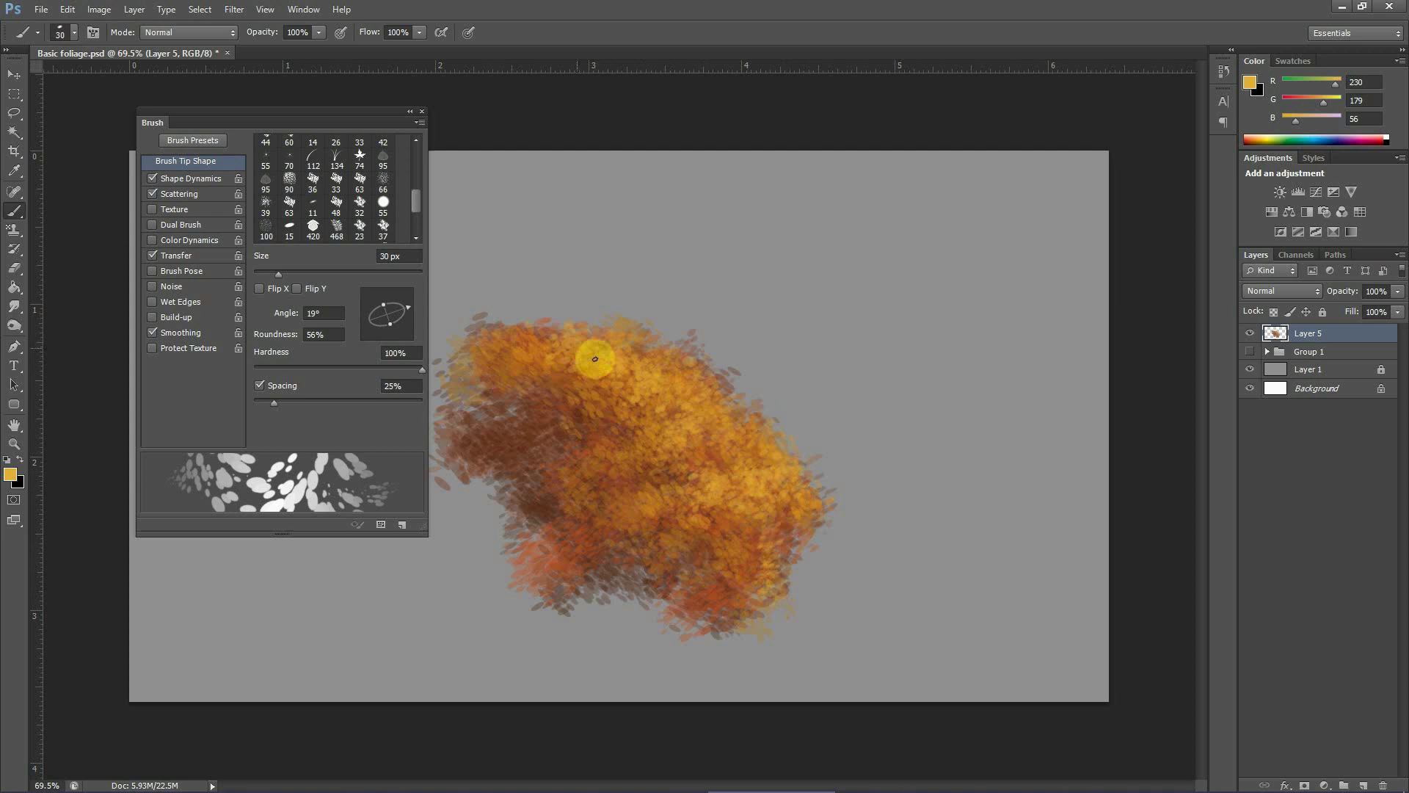
- On a new layer beneath Layer 5, paint black branches with a Shape Dynamics brush that has Scattering and Transfer turned off
click(1309, 352)
click(1363, 785)
click(20, 460)
click(283, 154)
click(152, 194)
click(189, 178)
click(153, 255)
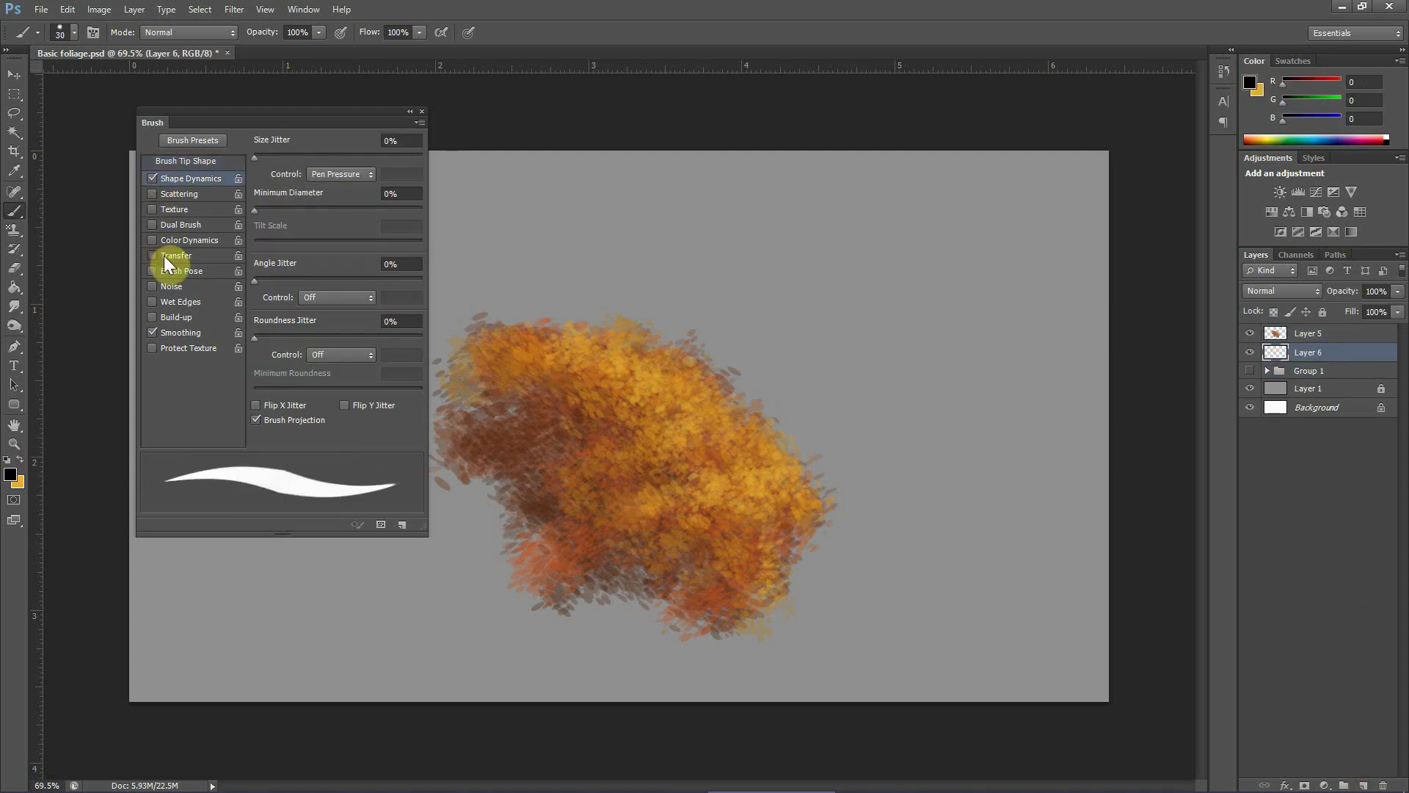
click(410, 111)
mouse_move(539, 400)
mouse_down()
mouse_move(575, 585)
mouse_move(564, 529)
mouse_up()
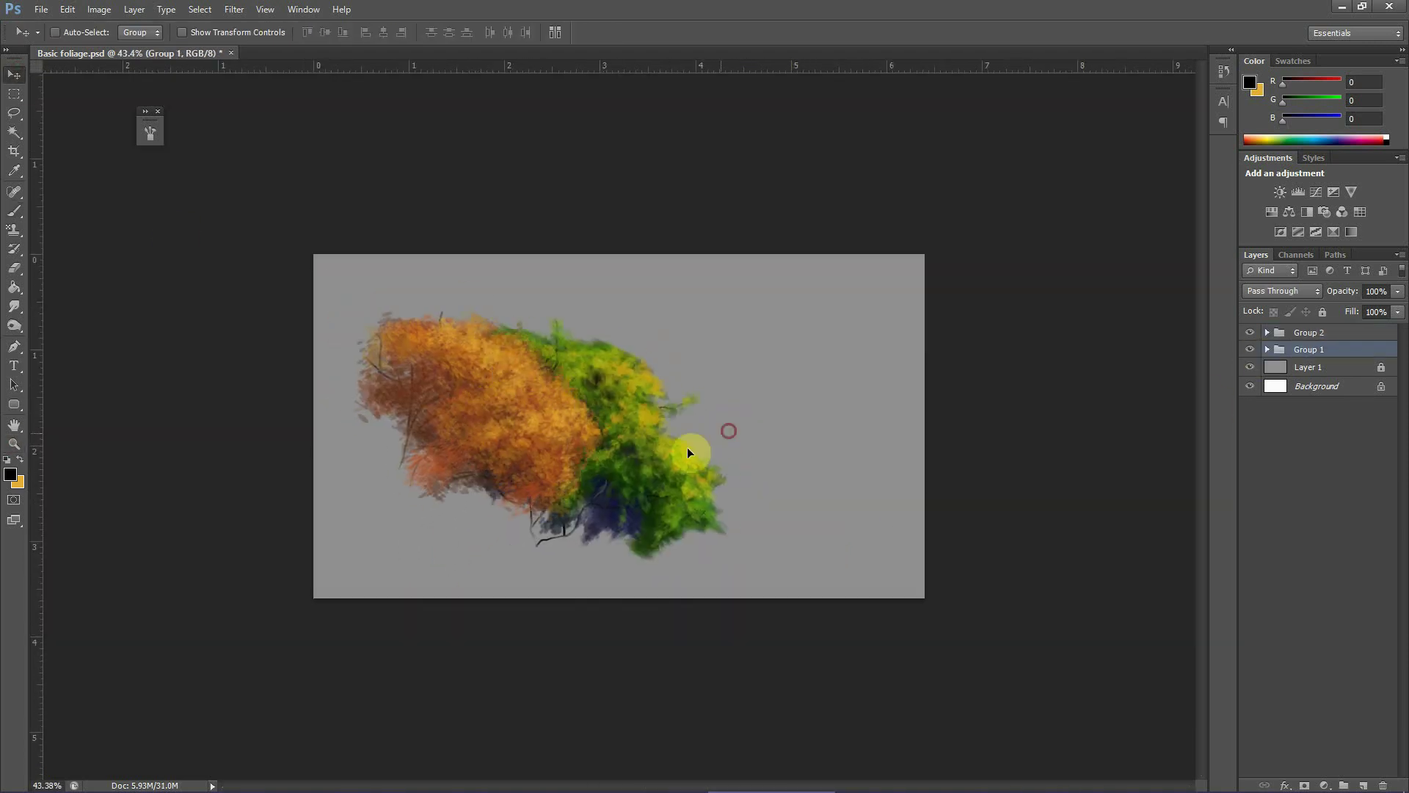
- Scale Group 1's green foliage down slightly so that it sits to the right of the autumn clump
key(ctrl+t)
drag(572, 262, 591, 279)
key(Return)
drag(726, 544, 767, 539)
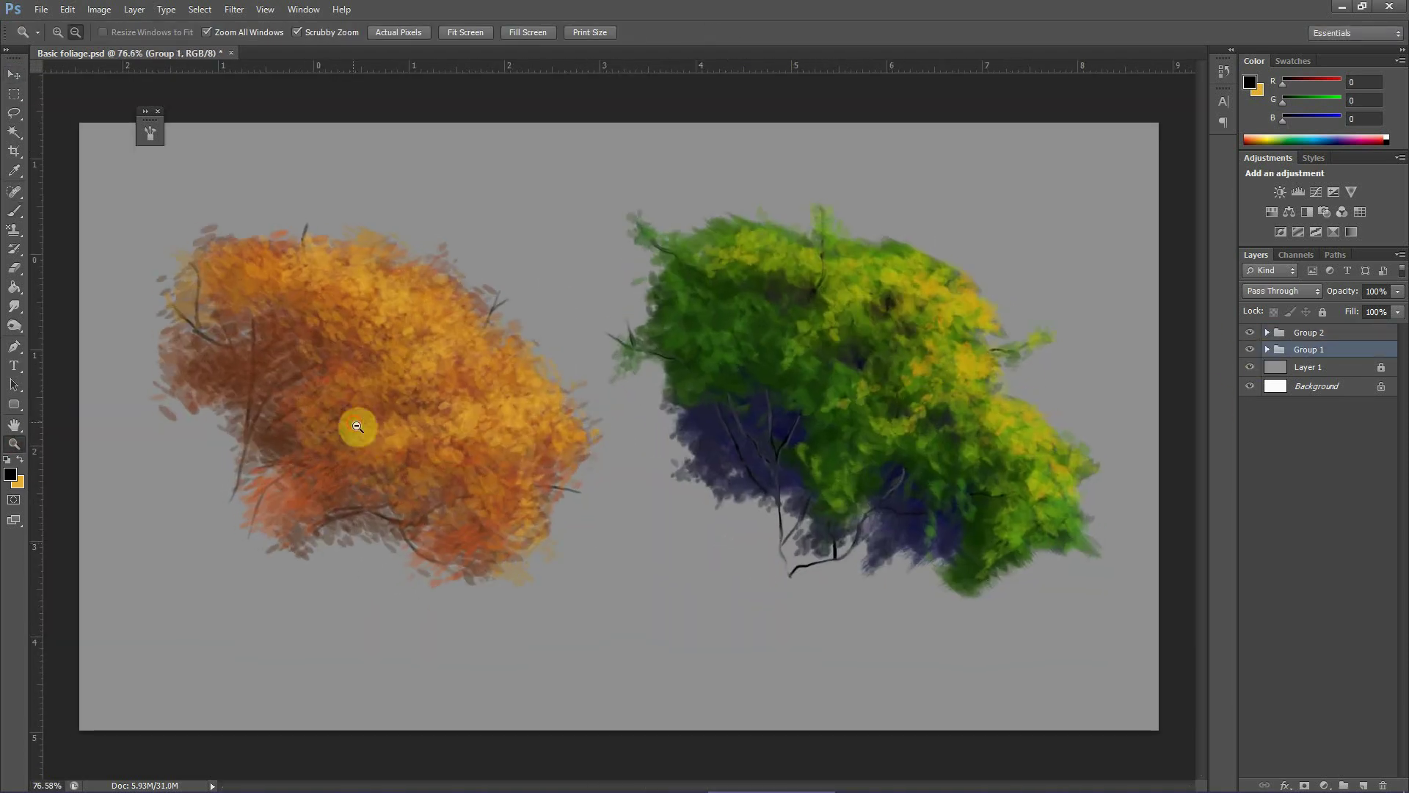
drag(1030, 405, 1074, 474)
scroll(1073, 474, down, 5)
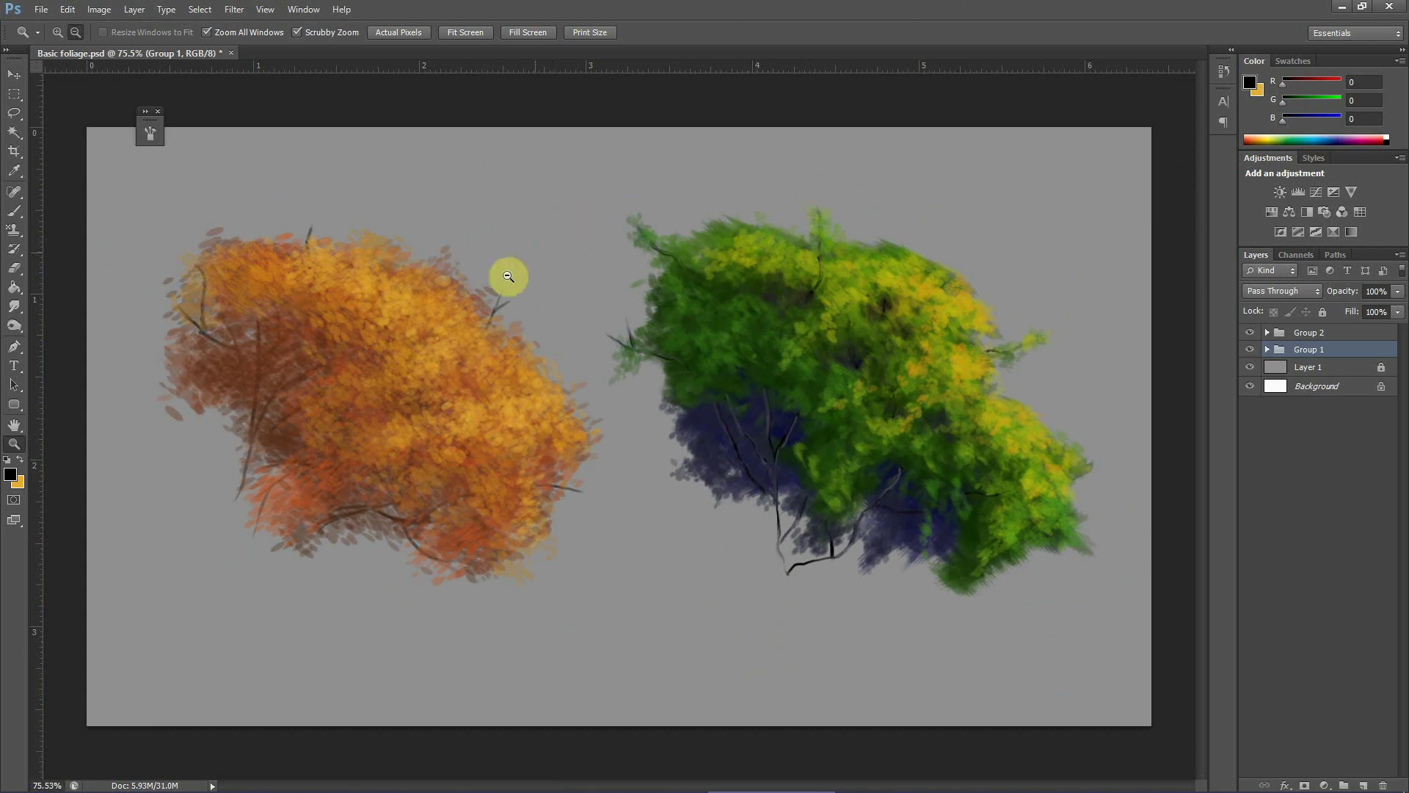
- Save the 10 px elliptical brush with 56% roundness as a new brush preset, keeping the suggested name and capturing the brush size
click(14, 210)
click(74, 32)
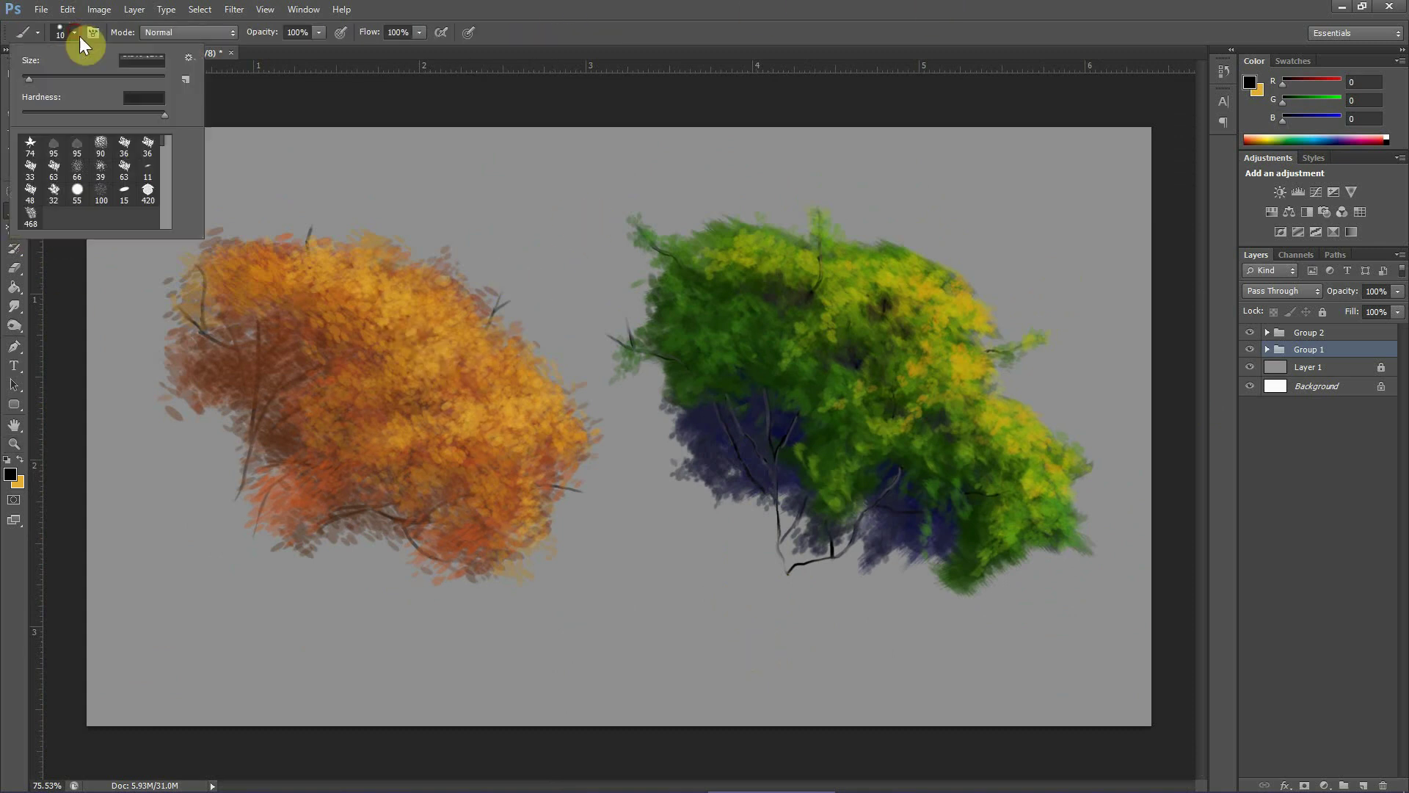
click(93, 32)
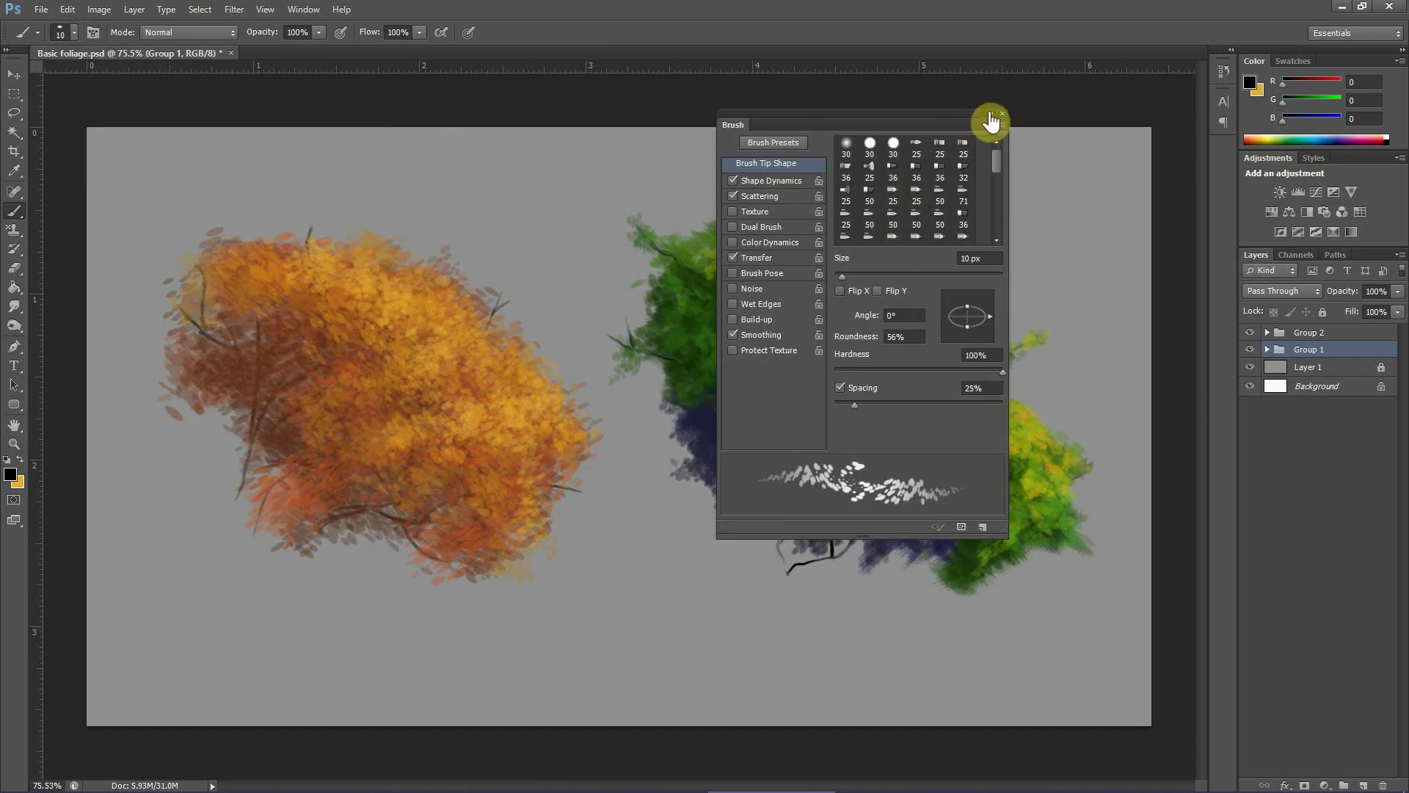
drag(991, 121, 601, 95)
key(alt+bracketright)
click(616, 90)
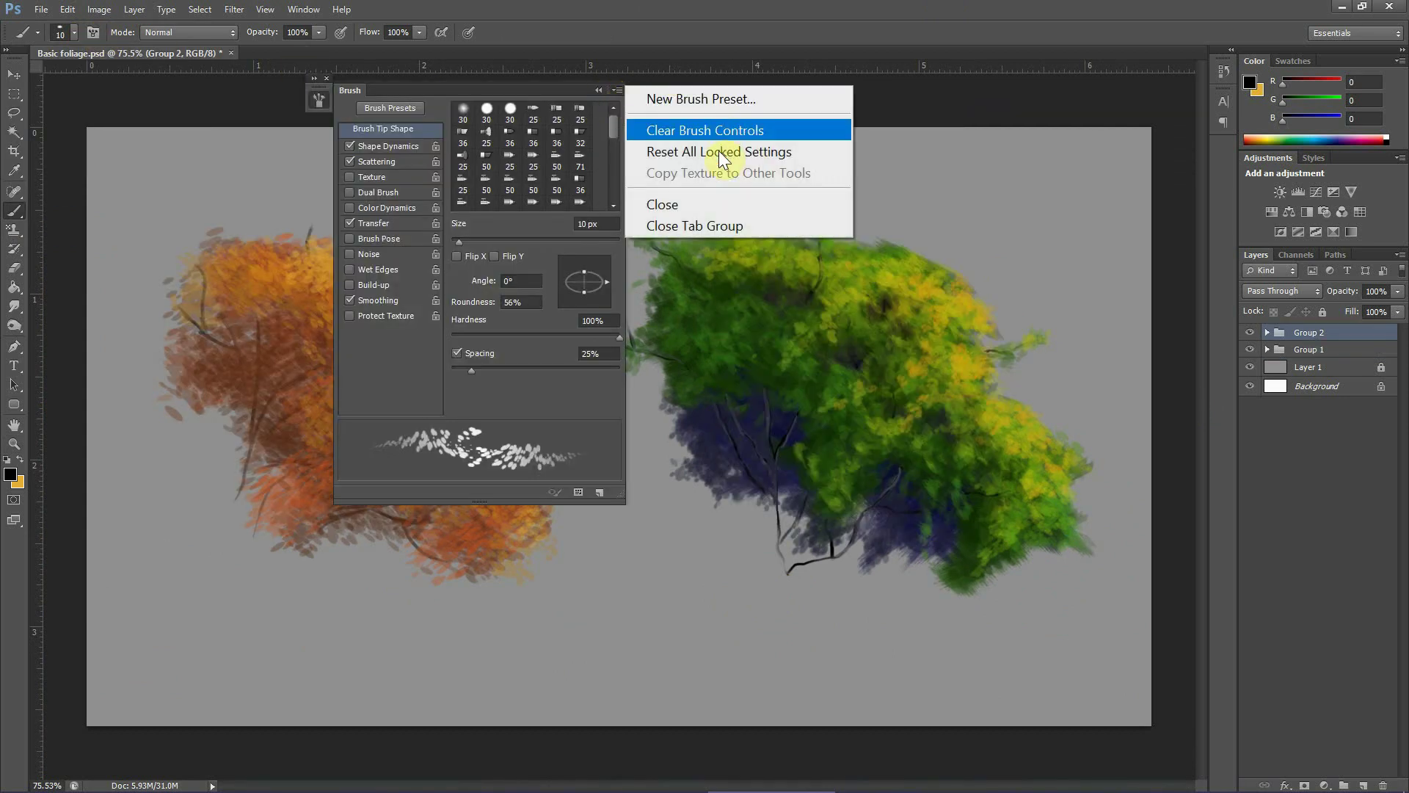
click(742, 100)
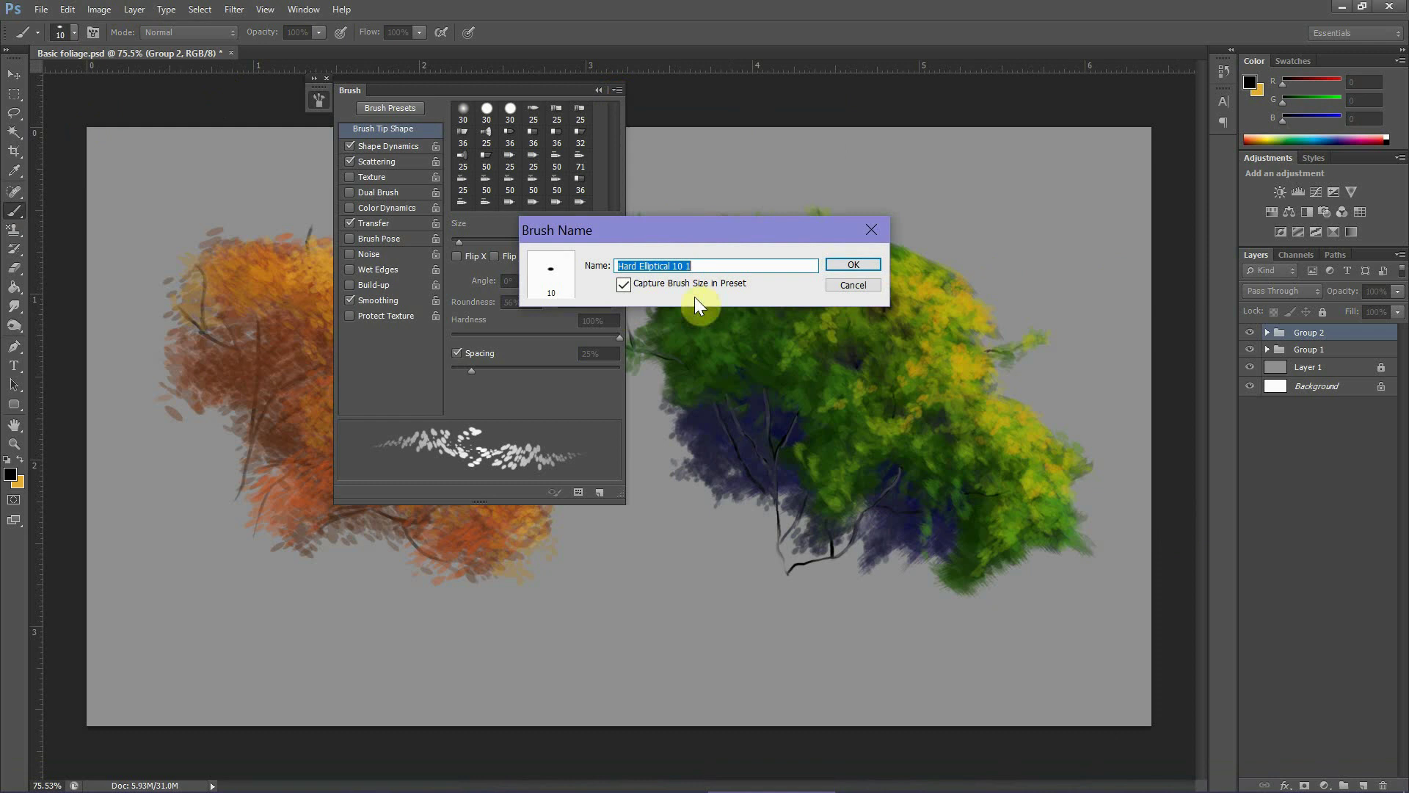
click(852, 265)
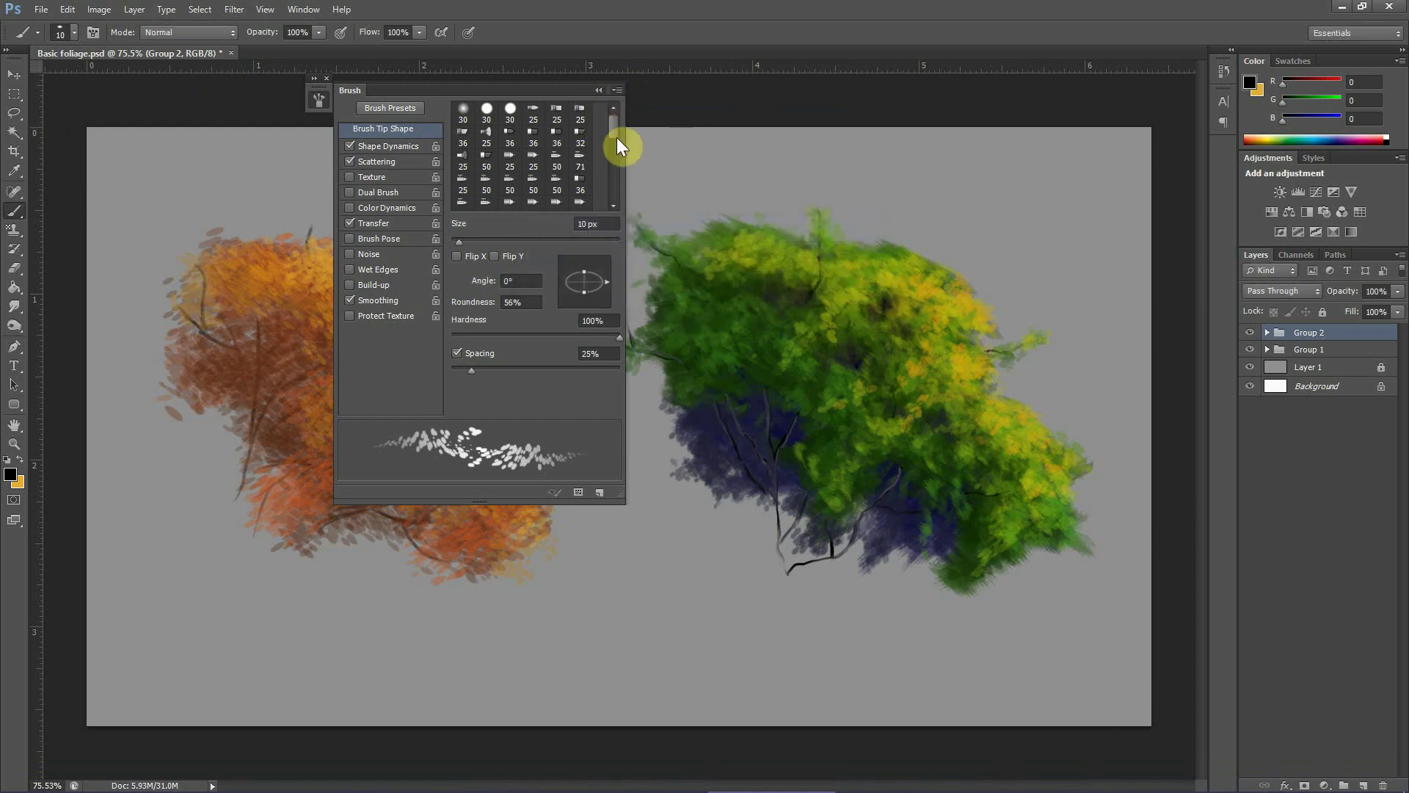
- Choose the 15 px oval brush tip with 14° angle and 40% roundness, and collapse the brush settings
drag(615, 138, 614, 201)
click(487, 129)
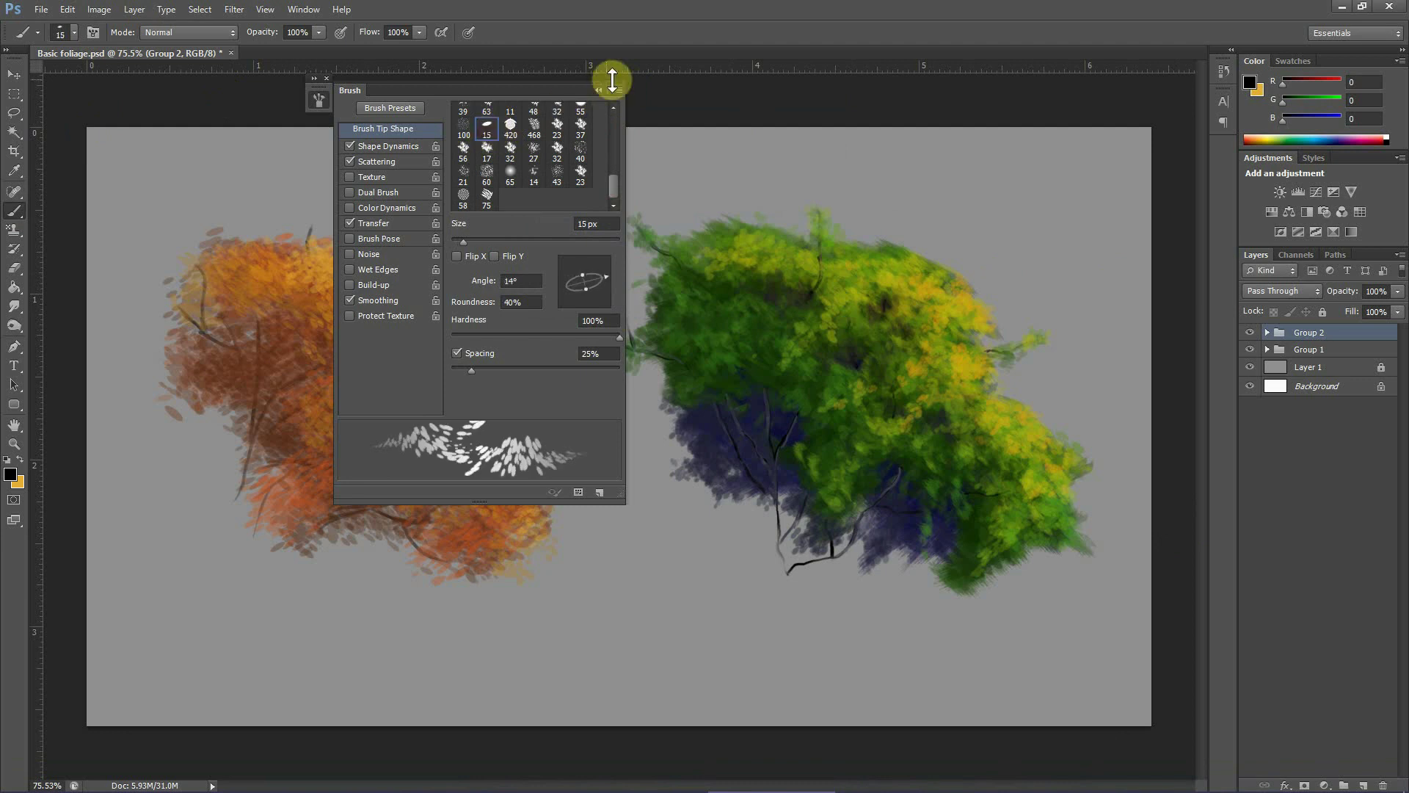
click(599, 89)
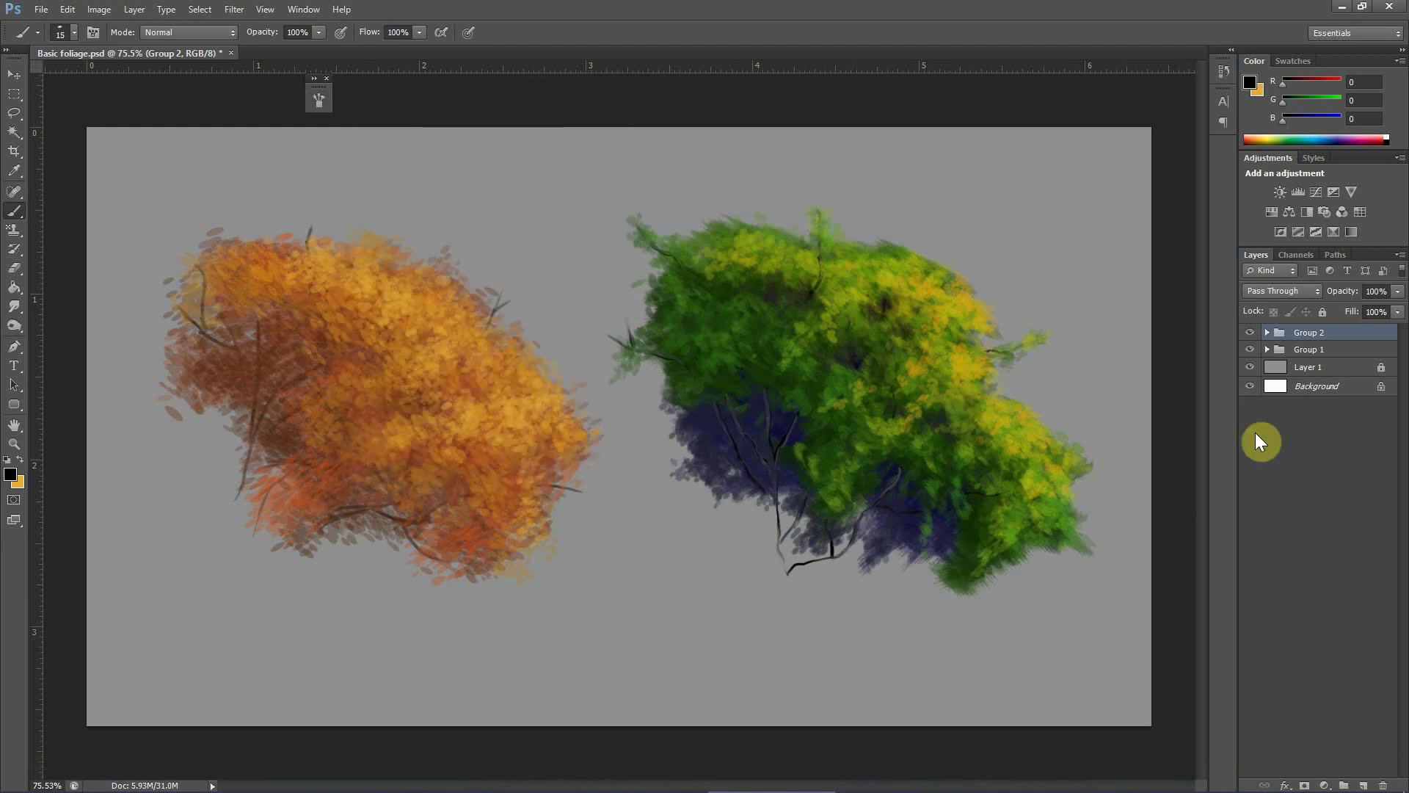
click(14, 443)
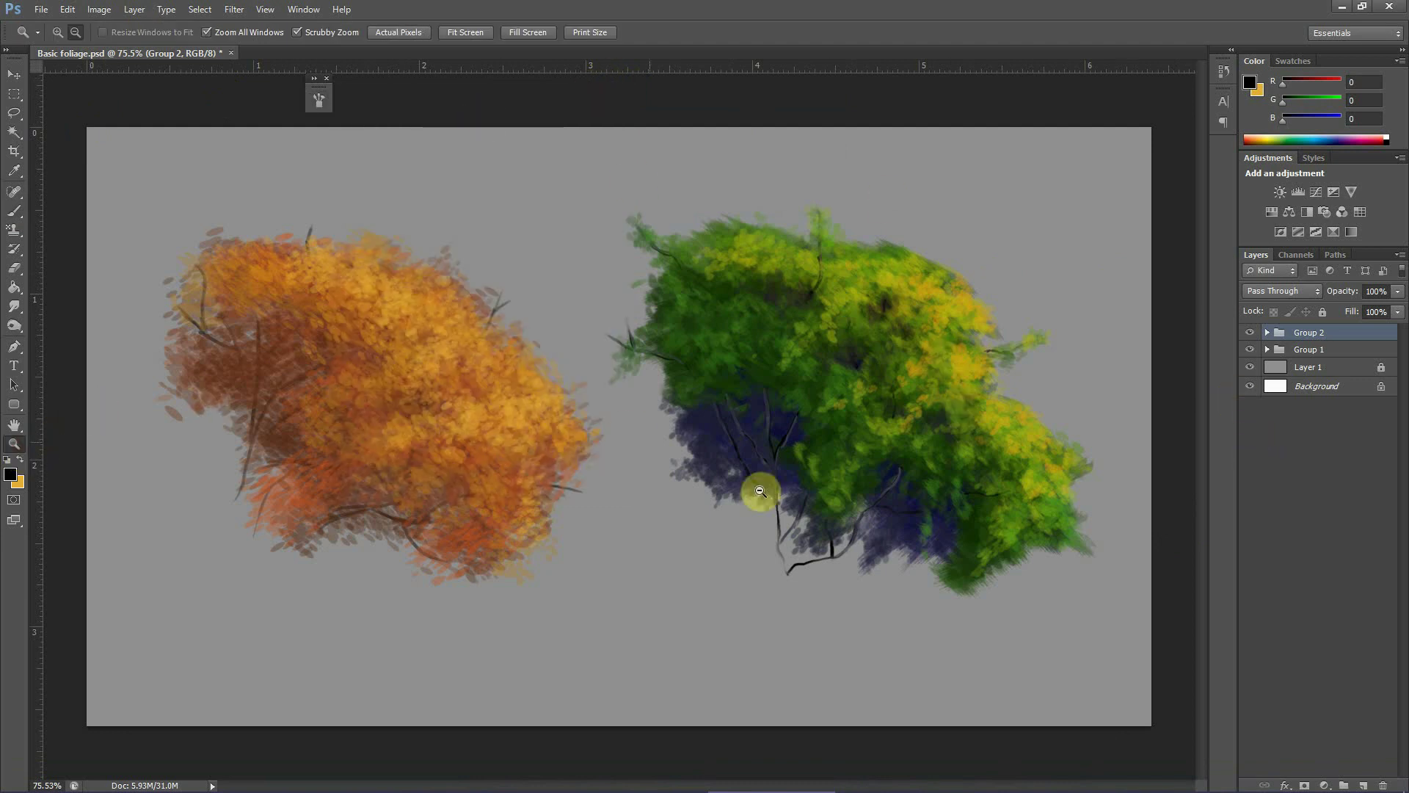
alt+click(780, 525)
mouse_move(780, 525)
mouse_down()
mouse_move(759, 557)
mouse_move(812, 526)
mouse_move(788, 544)
mouse_up()
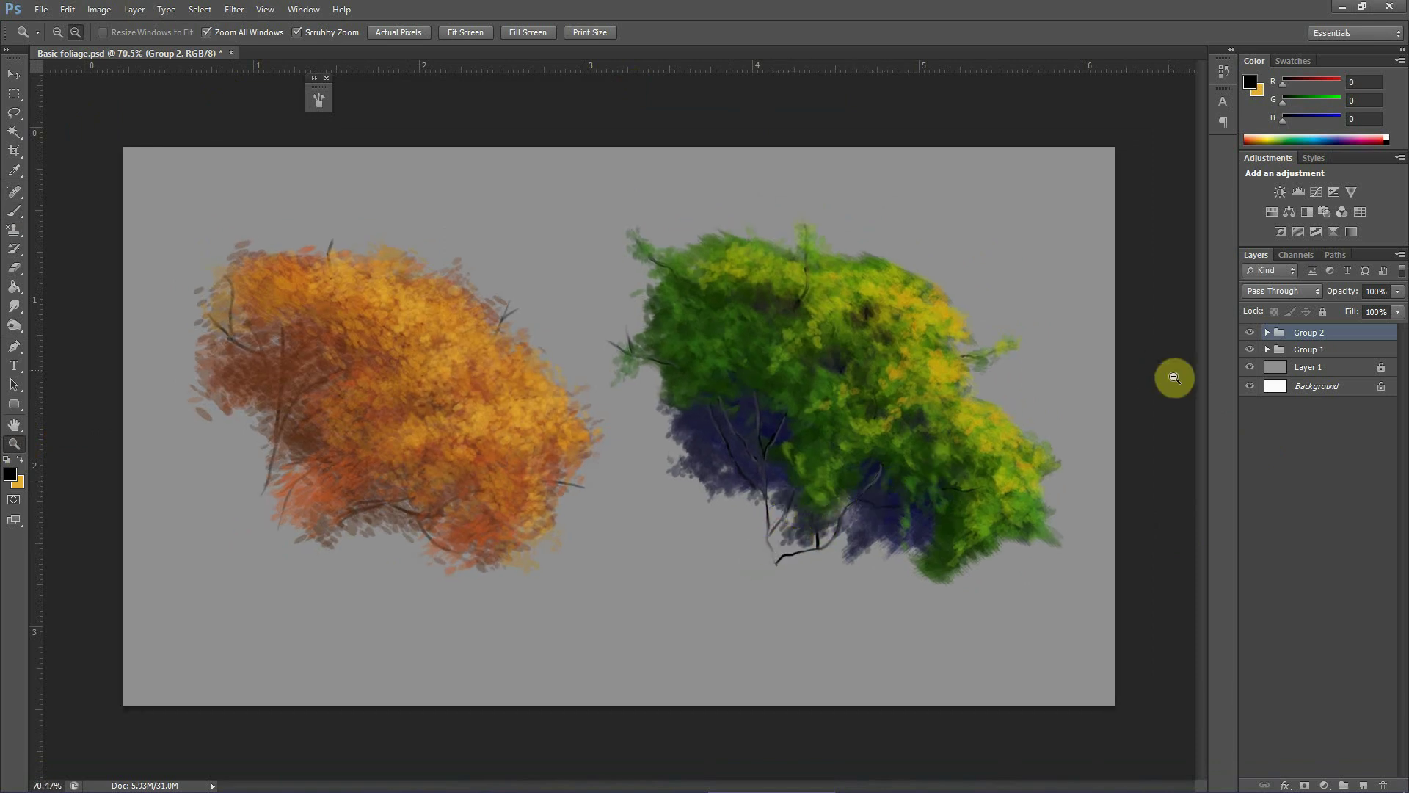